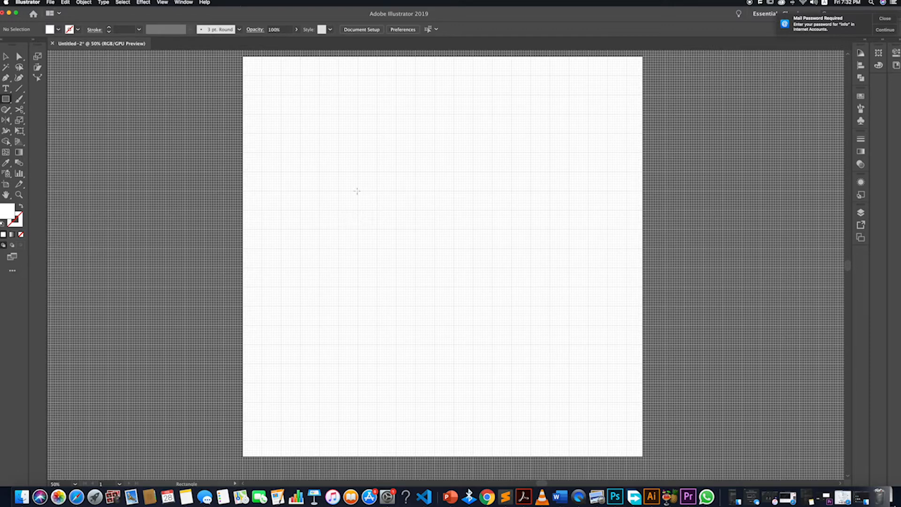
Draw a horizontal rectangle about 432 × 27 px near the artboard's centre and fill it with black (000000).
{"action": "left_click_drag", "start_coordinate": [376, 229], "coordinate": [492, 236]}
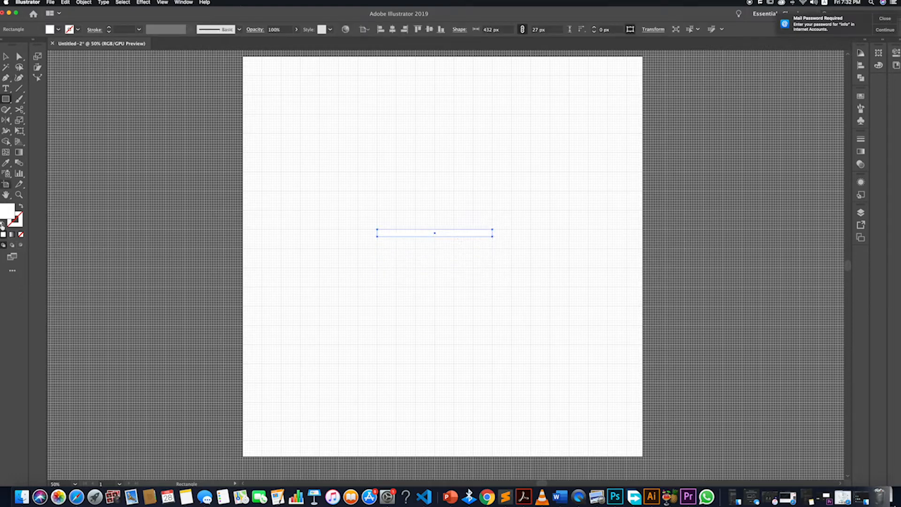
{"action": "double_click", "coordinate": [8, 208]}
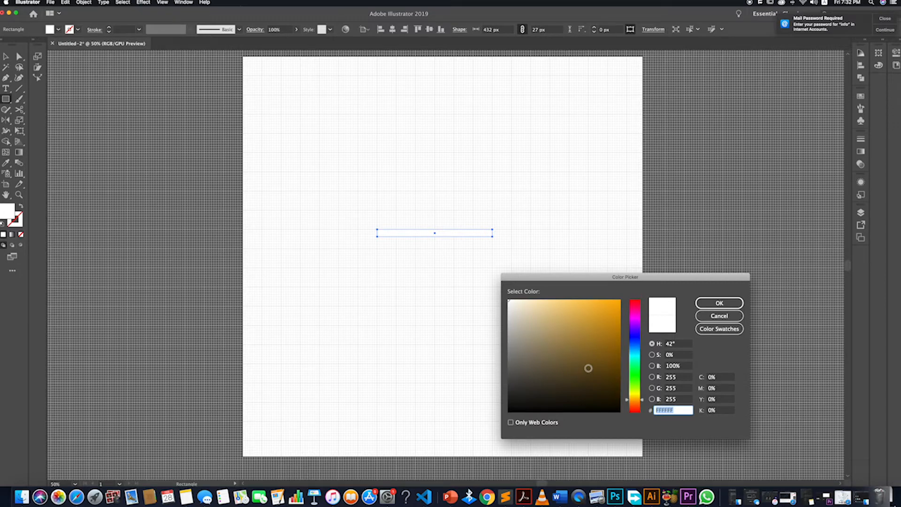
{"action": "left_click", "coordinate": [620, 413]}
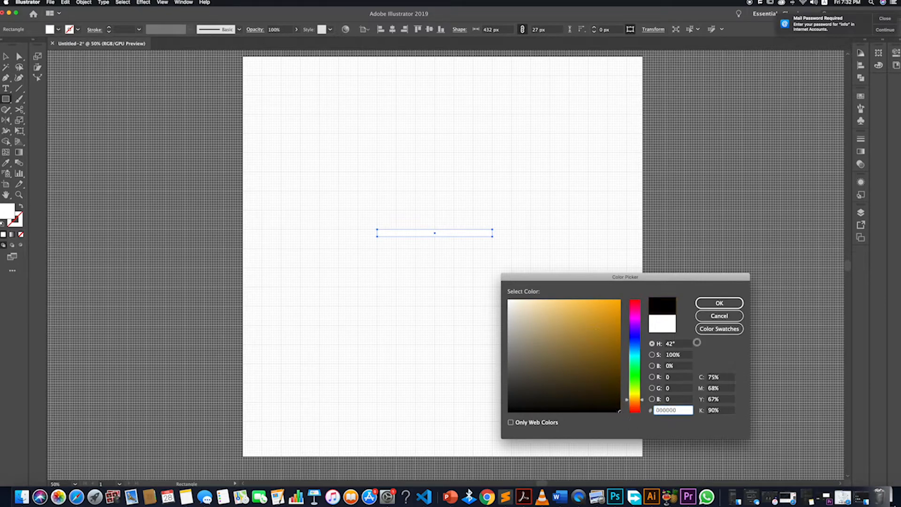
{"action": "left_click", "coordinate": [719, 302]}
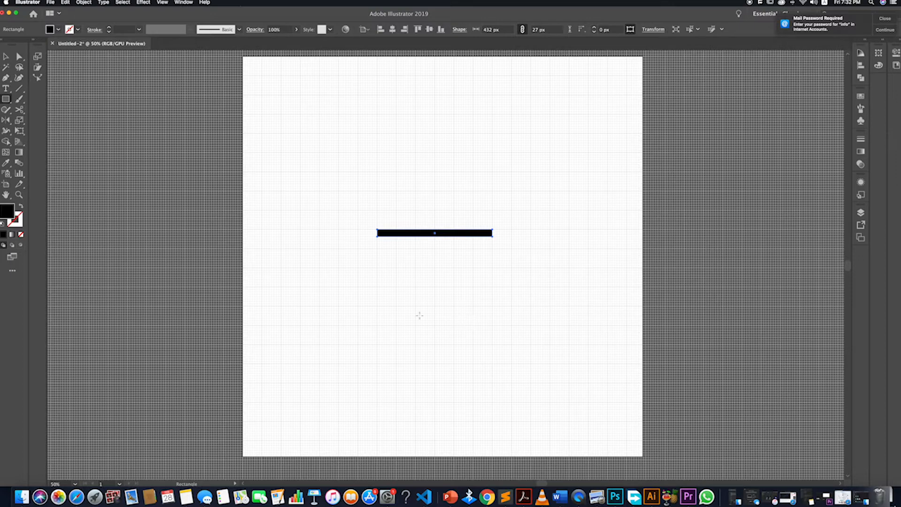
Show the rulers and place a vertical guide across the black bar at about X 576 px.
{"action": "left_click", "coordinate": [370, 273]}
{"action": "left_click", "coordinate": [613, 268]}
{"action": "left_click", "coordinate": [4, 57]}
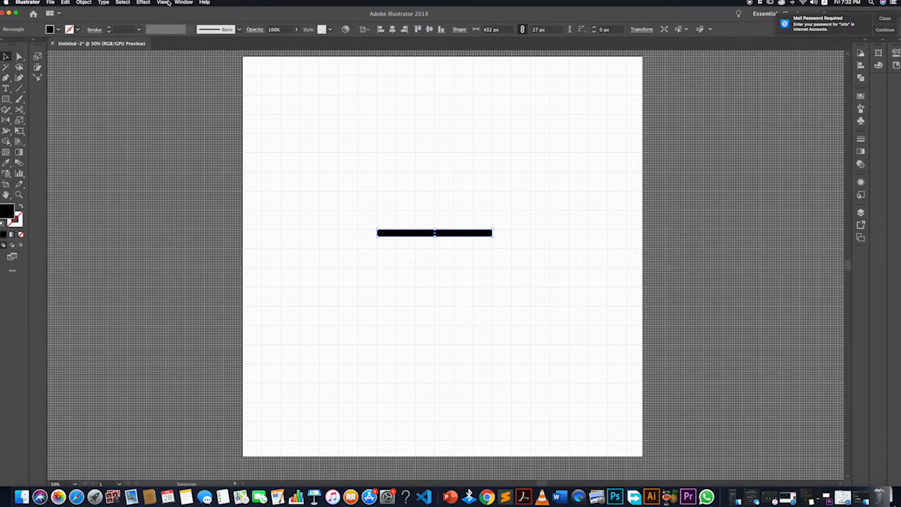
{"action": "left_click", "coordinate": [168, 3]}
{"action": "mouse_move", "coordinate": [209, 184]}
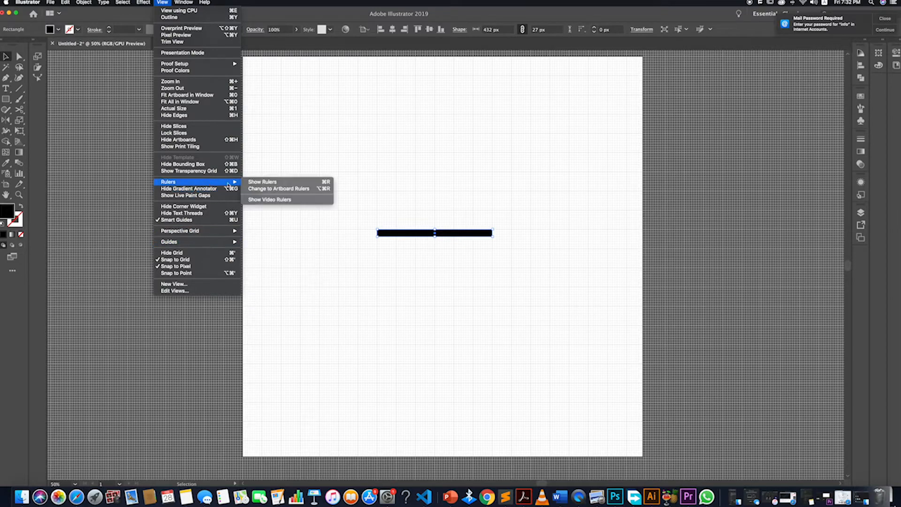
{"action": "left_click", "coordinate": [266, 183]}
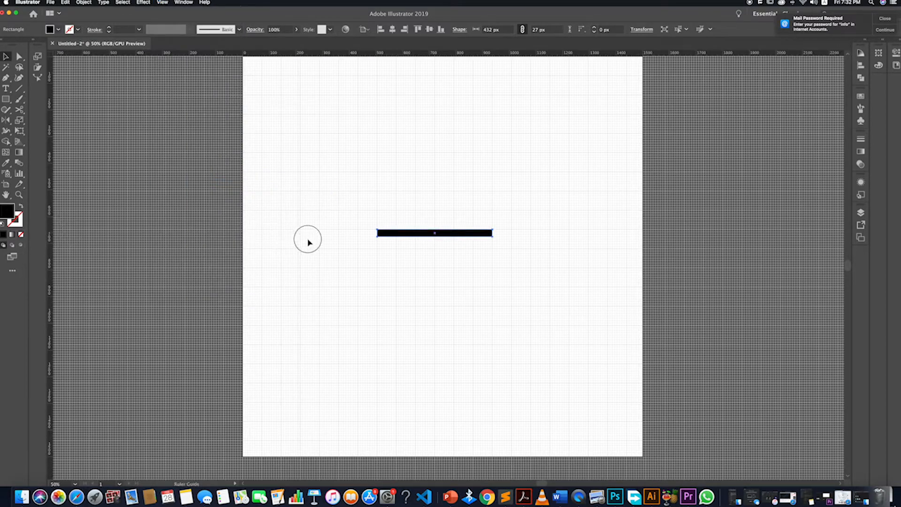
{"action": "left_click", "coordinate": [396, 268]}
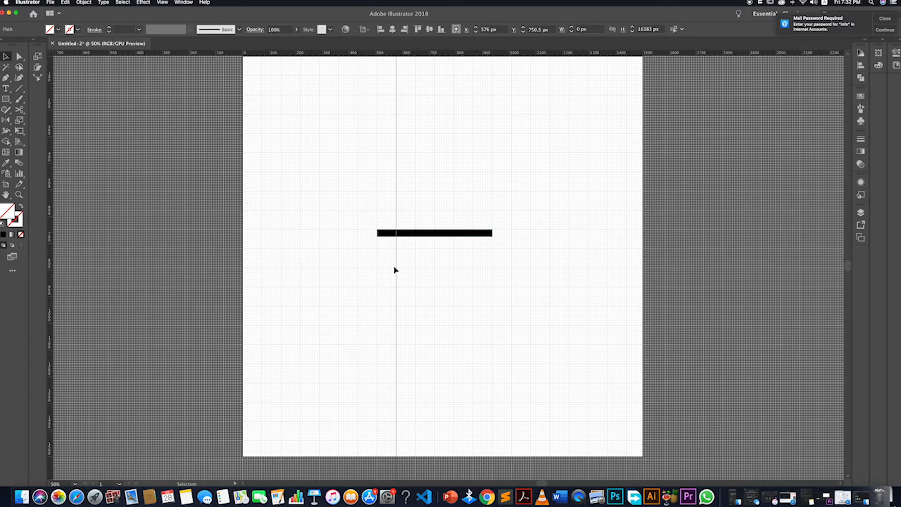
Place a much shorter, thinner copy of the bar beneath the original and shift the vertical guide so it crosses both bars.
{"action": "left_click_drag", "start_coordinate": [402, 235], "coordinate": [420, 274]}
{"action": "left_click_drag", "start_coordinate": [427, 70], "coordinate": [415, 74]}
{"action": "left_click", "coordinate": [470, 272]}
{"action": "left_click_drag", "start_coordinate": [377, 268], "coordinate": [415, 269]}
{"action": "left_click_drag", "start_coordinate": [491, 271], "coordinate": [454, 272]}
{"action": "left_click", "coordinate": [431, 280]}
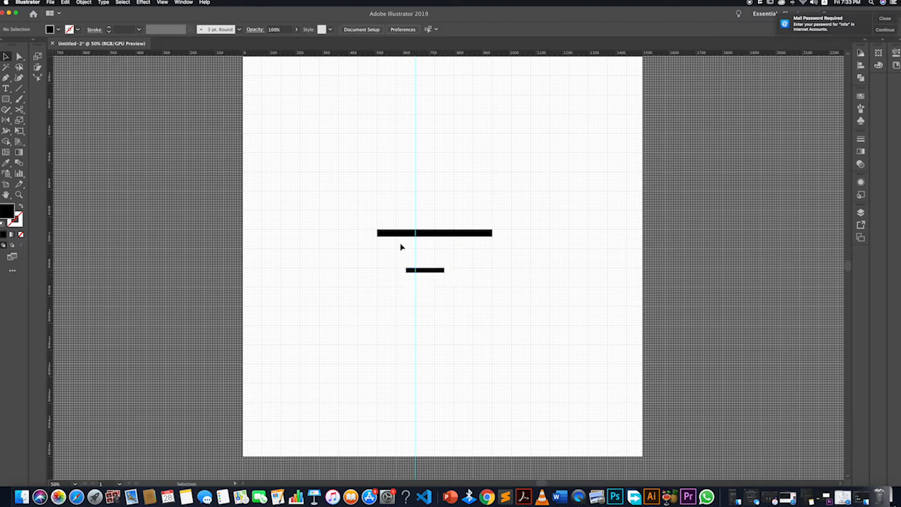
Duplicate the long bar below the short one and shorten both long bars together from their right ends.
{"action": "left_click_drag", "start_coordinate": [401, 236], "coordinate": [401, 304]}
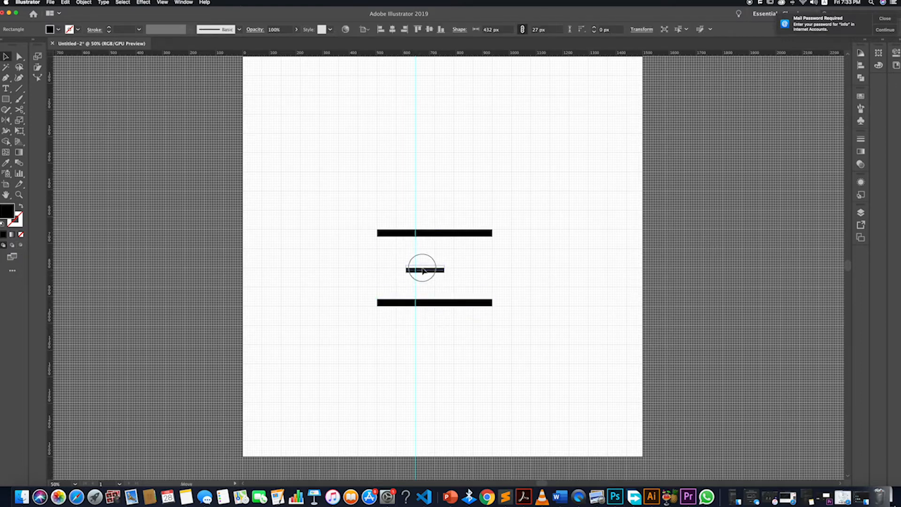
{"action": "left_click", "coordinate": [426, 284]}
{"action": "left_click", "coordinate": [444, 303]}
{"action": "left_click", "coordinate": [483, 234], "text": "shift"}
{"action": "left_click_drag", "start_coordinate": [492, 268], "coordinate": [473, 269]}
{"action": "left_click", "coordinate": [453, 276]}
Line up the short middle bar's left end with the long bars and resize the two long bars together.
{"action": "left_click_drag", "start_coordinate": [427, 268], "coordinate": [418, 268]}
{"action": "scroll", "coordinate": [428, 316], "scroll_direction": "down", "scroll_amount": 1}
{"action": "scroll", "coordinate": [431, 308], "scroll_direction": "up", "scroll_amount": 2}
{"action": "left_click_drag", "start_coordinate": [416, 261], "coordinate": [382, 261]}
{"action": "left_click", "coordinate": [398, 287]}
{"action": "left_click", "coordinate": [425, 307]}
{"action": "left_click", "coordinate": [465, 216], "text": "shift"}
{"action": "left_click_drag", "start_coordinate": [485, 261], "coordinate": [526, 264]}
{"action": "left_click", "coordinate": [398, 261]}
Attach a thin bar about 153 × 18 px at 45° to the top bar's left end, sloping down to the left.
{"action": "scroll", "coordinate": [408, 260], "scroll_direction": "up", "scroll_amount": 4}
{"action": "scroll", "coordinate": [474, 291], "scroll_direction": "down", "scroll_amount": 4}
{"action": "left_click", "coordinate": [322, 322]}
{"action": "left_click_drag", "start_coordinate": [428, 283], "coordinate": [392, 260]}
{"action": "key", "text": "super+z"}
{"action": "left_click", "coordinate": [462, 338]}
{"action": "scroll", "coordinate": [455, 257], "scroll_direction": "up", "scroll_amount": 4}
{"action": "left_click_drag", "start_coordinate": [452, 259], "coordinate": [269, 243]}
{"action": "scroll", "coordinate": [315, 254], "scroll_direction": "down", "scroll_amount": 4}
{"action": "scroll", "coordinate": [293, 249], "scroll_direction": "up", "scroll_amount": 4}
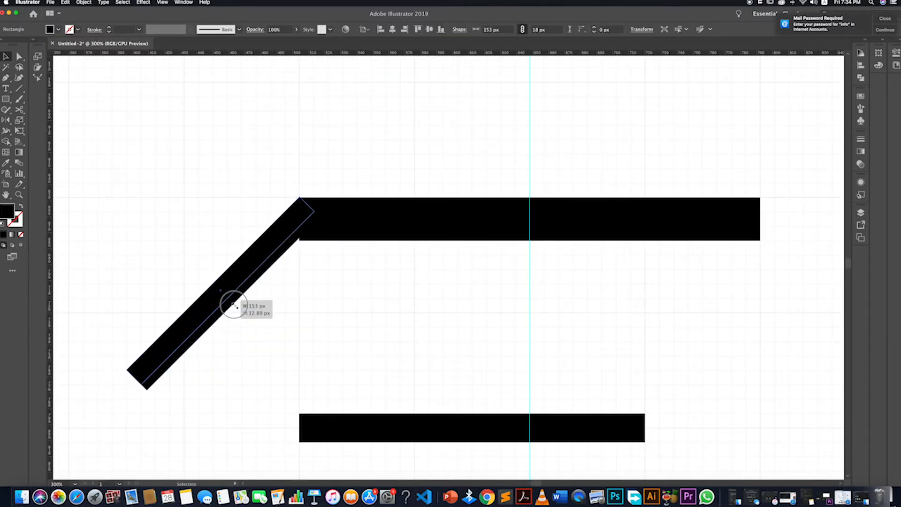
Thicken the diagonal bar to about 26 px and shorten it to about 83 px.
{"action": "left_click_drag", "start_coordinate": [233, 306], "coordinate": [242, 312]}
{"action": "left_click_drag", "start_coordinate": [141, 385], "coordinate": [217, 306]}
{"action": "left_click", "coordinate": [341, 315]}
Place a mirrored copy of the diagonal between the first diagonal's lower end and the middle bar's left end.
{"action": "left_click_drag", "start_coordinate": [259, 281], "coordinate": [321, 408]}
{"action": "left_click_drag", "start_coordinate": [266, 416], "coordinate": [290, 330]}
{"action": "left_click_drag", "start_coordinate": [324, 385], "coordinate": [265, 386]}
{"action": "left_click", "coordinate": [308, 364]}
Copy the diagonals into the lower half so they link the middle bar's left end to the bottom bar.
{"action": "scroll", "coordinate": [308, 364], "scroll_direction": "down", "scroll_amount": 4}
{"action": "scroll", "coordinate": [292, 361], "scroll_direction": "up", "scroll_amount": 4}
{"action": "scroll", "coordinate": [362, 422], "scroll_direction": "up", "scroll_amount": 1}
{"action": "scroll", "coordinate": [372, 429], "scroll_direction": "down", "scroll_amount": 1}
{"action": "scroll", "coordinate": [412, 408], "scroll_direction": "up", "scroll_amount": 1}
{"action": "scroll", "coordinate": [374, 438], "scroll_direction": "down", "scroll_amount": 6}
{"action": "scroll", "coordinate": [510, 436], "scroll_direction": "down", "scroll_amount": 2}
{"action": "left_click_drag", "start_coordinate": [451, 354], "coordinate": [458, 395]}
{"action": "left_click", "coordinate": [560, 413]}
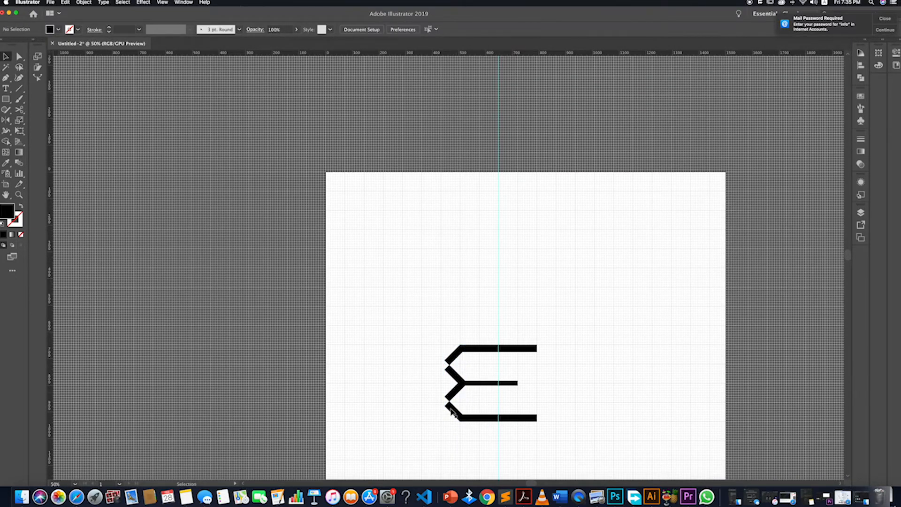
Shorten the three horizontal bars from their right ends, making the outer two about 252 px wide.
{"action": "scroll", "coordinate": [451, 412], "scroll_direction": "up", "scroll_amount": 5}
{"action": "left_click", "coordinate": [470, 337]}
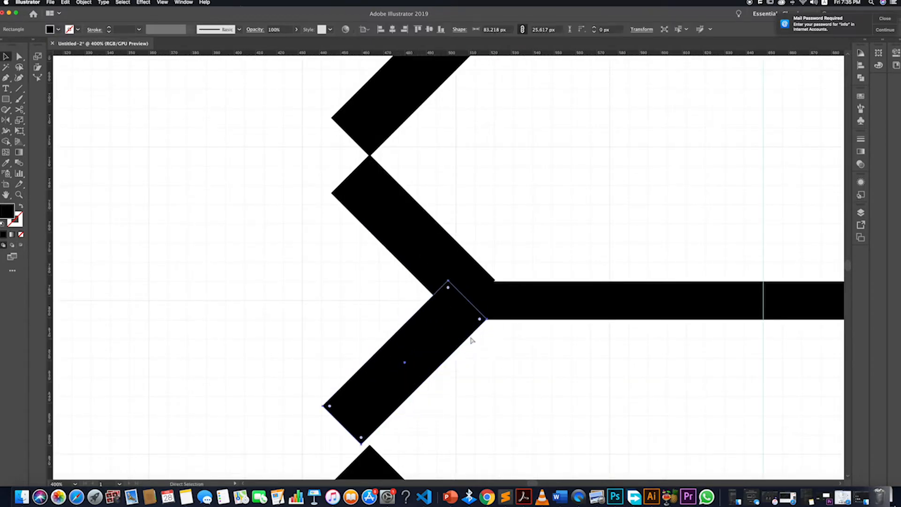
{"action": "scroll", "coordinate": [471, 339], "scroll_direction": "down", "scroll_amount": 4}
{"action": "left_click", "coordinate": [521, 389]}
{"action": "scroll", "coordinate": [596, 404], "scroll_direction": "down", "scroll_amount": 2}
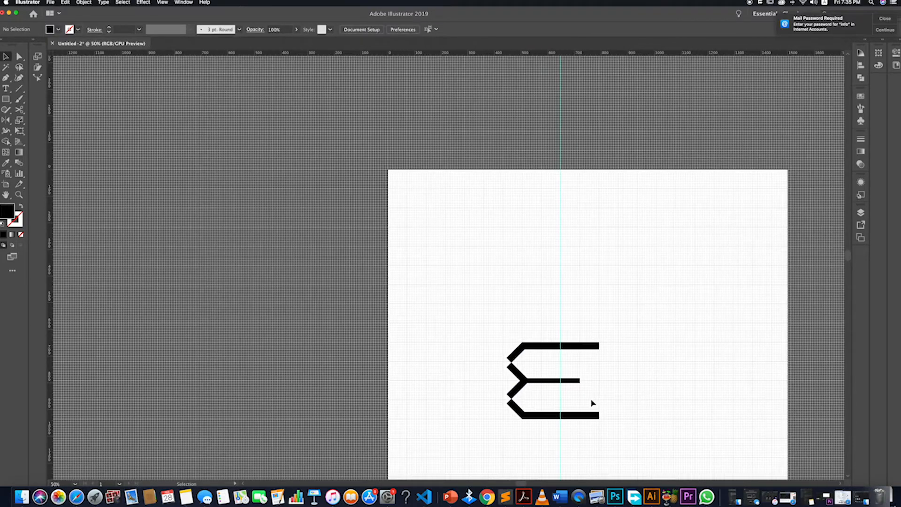
{"action": "left_click", "coordinate": [567, 343]}
{"action": "left_click_drag", "start_coordinate": [577, 381], "coordinate": [576, 381]}
{"action": "left_click", "coordinate": [610, 388]}
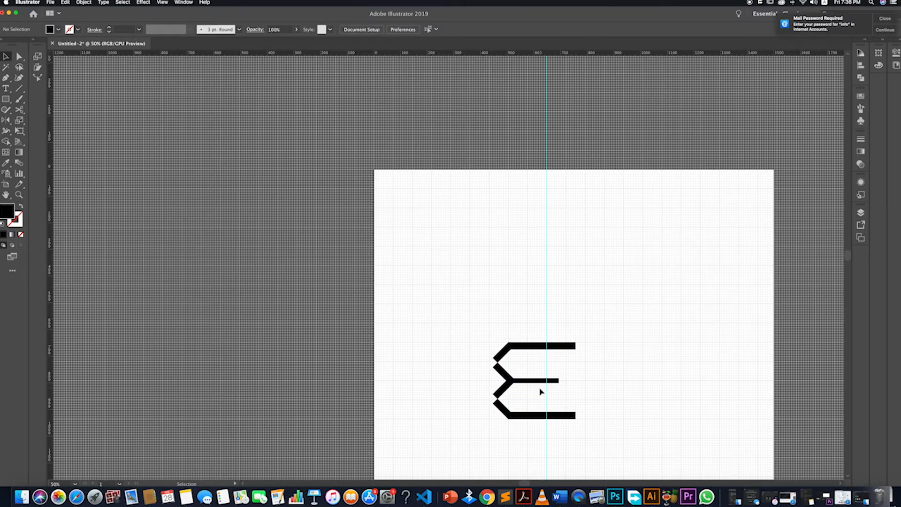
Shorten the middle horizontal bar slightly more from its right end.
{"action": "scroll", "coordinate": [566, 373], "scroll_direction": "down", "scroll_amount": 3}
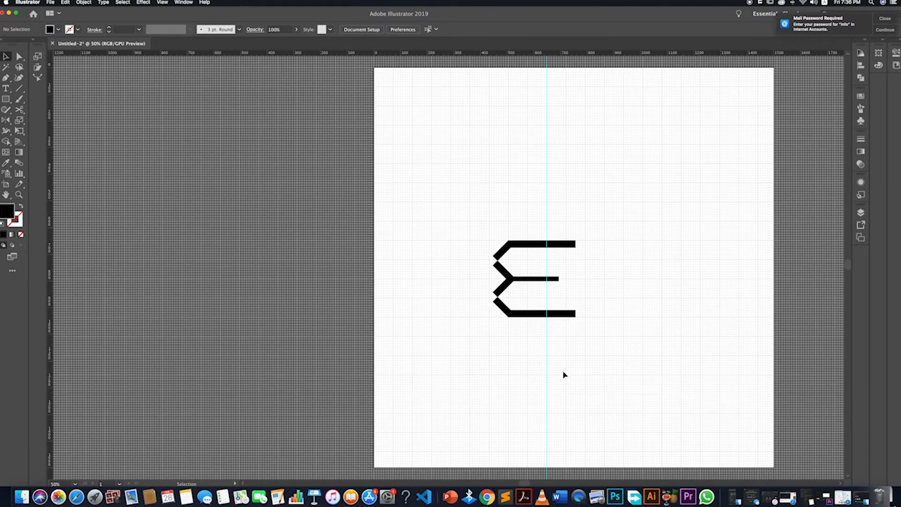
{"action": "left_click", "coordinate": [556, 277]}
{"action": "scroll", "coordinate": [557, 278], "scroll_direction": "up", "scroll_amount": 4}
{"action": "left_click_drag", "start_coordinate": [544, 278], "coordinate": [544, 278]}
{"action": "left_click", "coordinate": [582, 298]}
{"action": "scroll", "coordinate": [583, 298], "scroll_direction": "down", "scroll_amount": 5}
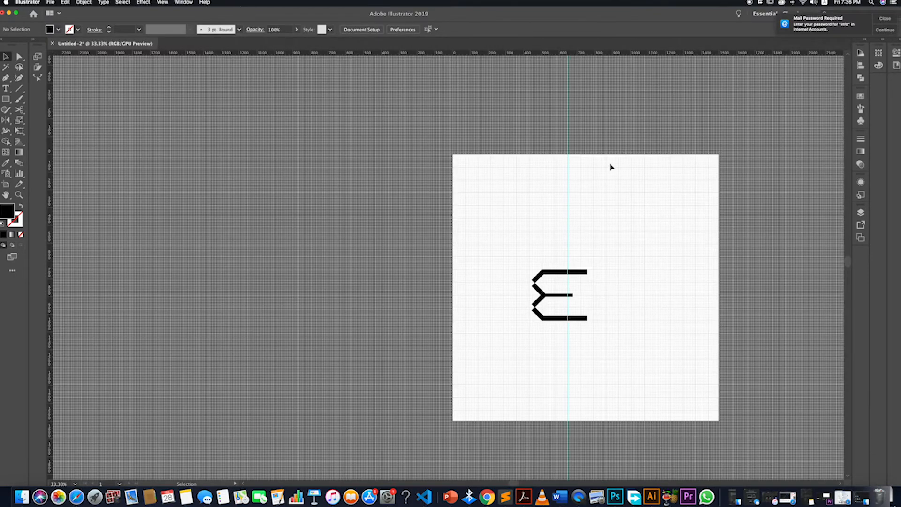
Extend the upper-middle diagonal so its end overlaps the joint with the middle bar.
{"action": "scroll", "coordinate": [602, 373], "scroll_direction": "down", "scroll_amount": 1}
{"action": "scroll", "coordinate": [566, 315], "scroll_direction": "right", "scroll_amount": 1}
{"action": "scroll", "coordinate": [502, 301], "scroll_direction": "up", "scroll_amount": 4}
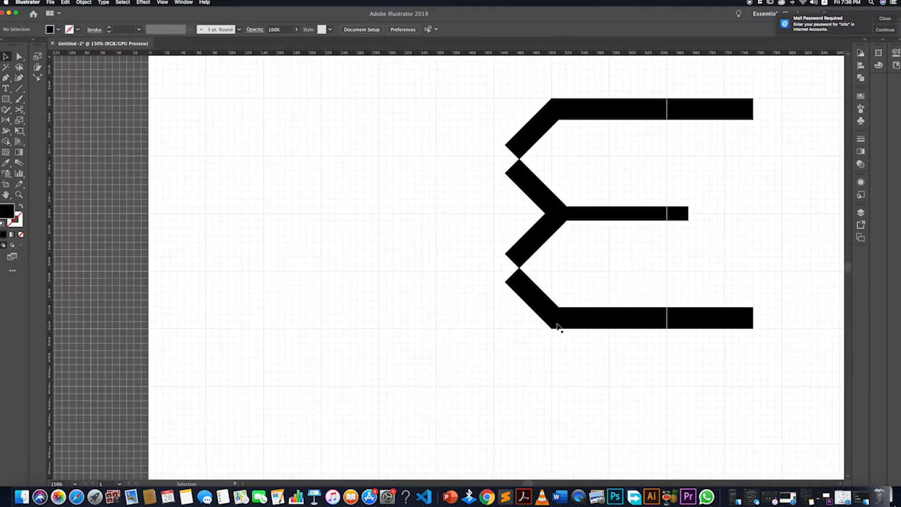
{"action": "scroll", "coordinate": [532, 281], "scroll_direction": "up", "scroll_amount": 1}
{"action": "left_click", "coordinate": [564, 209]}
{"action": "scroll", "coordinate": [563, 209], "scroll_direction": "up", "scroll_amount": 2}
{"action": "mouse_move", "coordinate": [572, 179]}
{"action": "left_mouse_down"}
{"action": "mouse_move", "coordinate": [578, 149]}
{"action": "mouse_move", "coordinate": [583, 187]}
{"action": "left_mouse_up"}
{"action": "left_click", "coordinate": [543, 98]}
Extend the top and bottom diagonals past the left corners of the outer horizontal bars.
{"action": "scroll", "coordinate": [543, 98], "scroll_direction": "down", "scroll_amount": 2}
{"action": "scroll", "coordinate": [568, 123], "scroll_direction": "down", "scroll_amount": 2}
{"action": "scroll", "coordinate": [577, 96], "scroll_direction": "up", "scroll_amount": 4}
{"action": "left_click", "coordinate": [571, 100]}
{"action": "left_click_drag", "start_coordinate": [586, 103], "coordinate": [606, 83]}
{"action": "left_click", "coordinate": [597, 214]}
{"action": "scroll", "coordinate": [597, 213], "scroll_direction": "down", "scroll_amount": 5}
{"action": "left_click", "coordinate": [593, 285]}
{"action": "left_click_drag", "start_coordinate": [595, 288], "coordinate": [603, 298]}
Extend the diagonals' left ends so each pair crosses fully at the upper and lower left corners.
{"action": "scroll", "coordinate": [576, 267], "scroll_direction": "up", "scroll_amount": 2}
{"action": "left_click_drag", "start_coordinate": [569, 267], "coordinate": [544, 280]}
{"action": "left_click", "coordinate": [573, 250]}
{"action": "left_click", "coordinate": [551, 306]}
{"action": "left_click", "coordinate": [584, 174]}
{"action": "left_click_drag", "start_coordinate": [570, 159], "coordinate": [551, 164]}
{"action": "left_click", "coordinate": [580, 135]}
{"action": "left_click", "coordinate": [525, 221]}
{"action": "scroll", "coordinate": [526, 220], "scroll_direction": "down", "scroll_amount": 4}
{"action": "scroll", "coordinate": [558, 241], "scroll_direction": "up", "scroll_amount": 3}
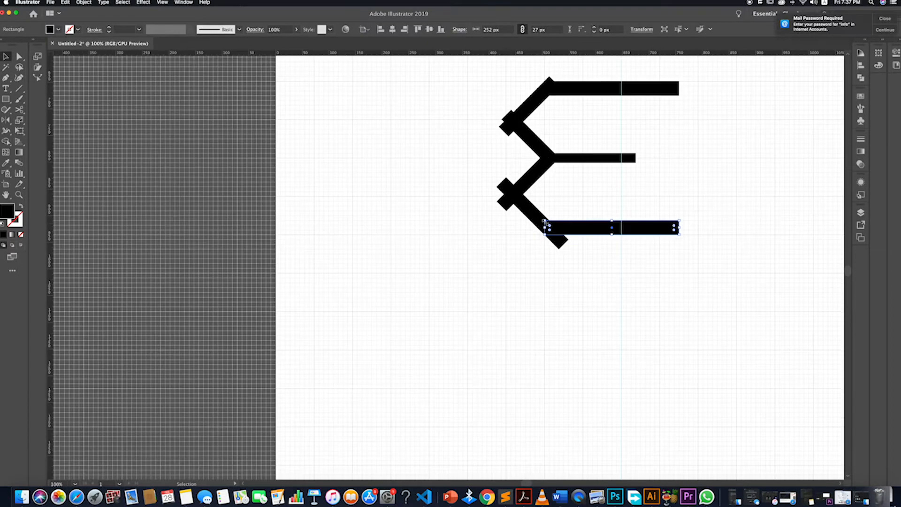
{"action": "left_click", "coordinate": [581, 89]}
{"action": "left_click", "coordinate": [698, 244]}
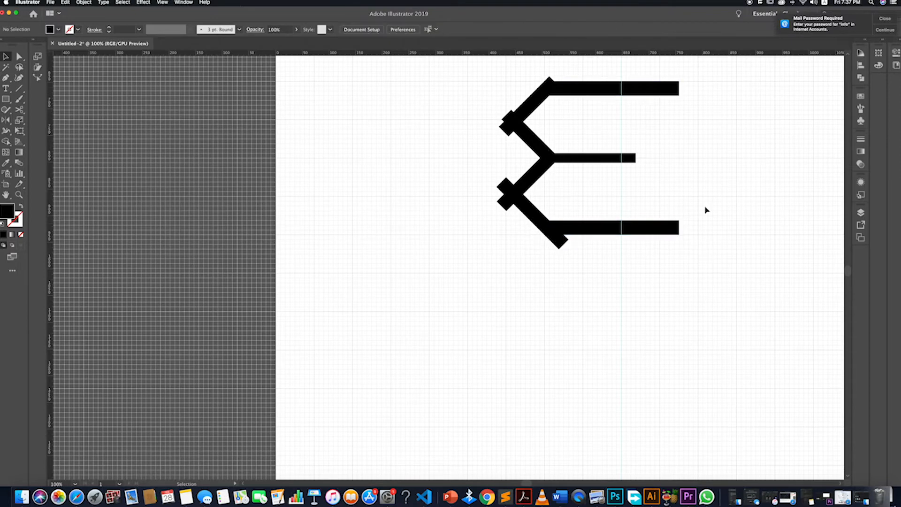
Copy a diagonal to the top bar's right end and fit it as a short stub pointing down to the right.
{"action": "scroll", "coordinate": [698, 244], "scroll_direction": "right", "scroll_amount": 3}
{"action": "left_click_drag", "start_coordinate": [484, 108], "coordinate": [611, 112]}
{"action": "left_click_drag", "start_coordinate": [579, 136], "coordinate": [627, 94]}
{"action": "left_click", "coordinate": [684, 127]}
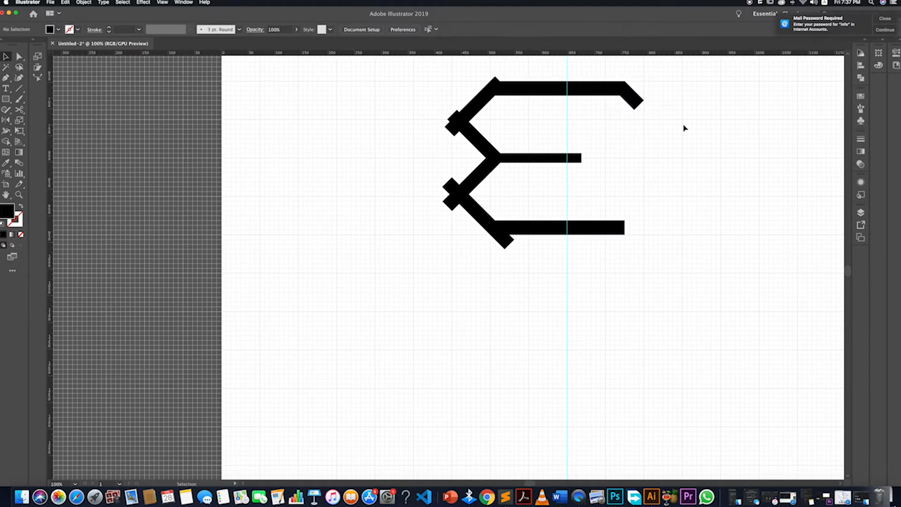
Switch the artwork to outline view to expose the overlapping bar edges.
{"action": "scroll", "coordinate": [619, 216], "scroll_direction": "down", "scroll_amount": 2}
{"action": "scroll", "coordinate": [618, 216], "scroll_direction": "down", "scroll_amount": 3}
{"action": "scroll", "coordinate": [596, 220], "scroll_direction": "up", "scroll_amount": 2}
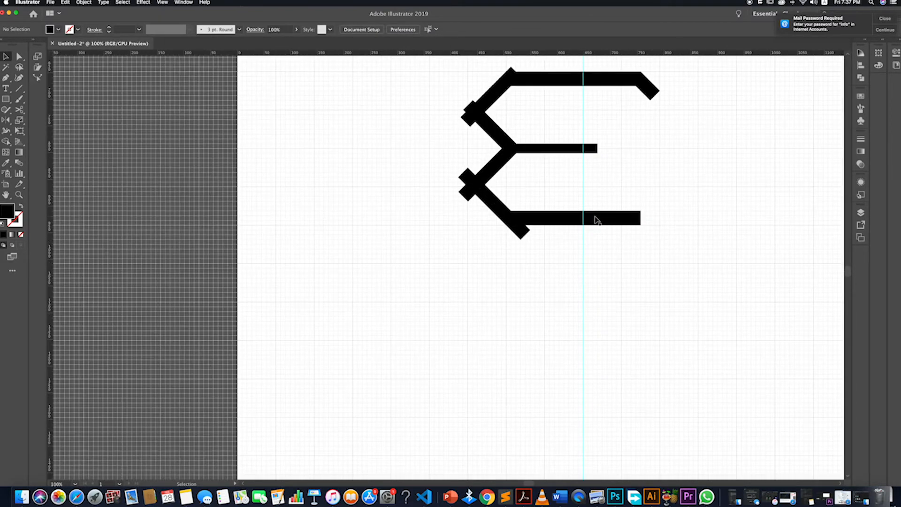
{"action": "key", "text": "super+y"}
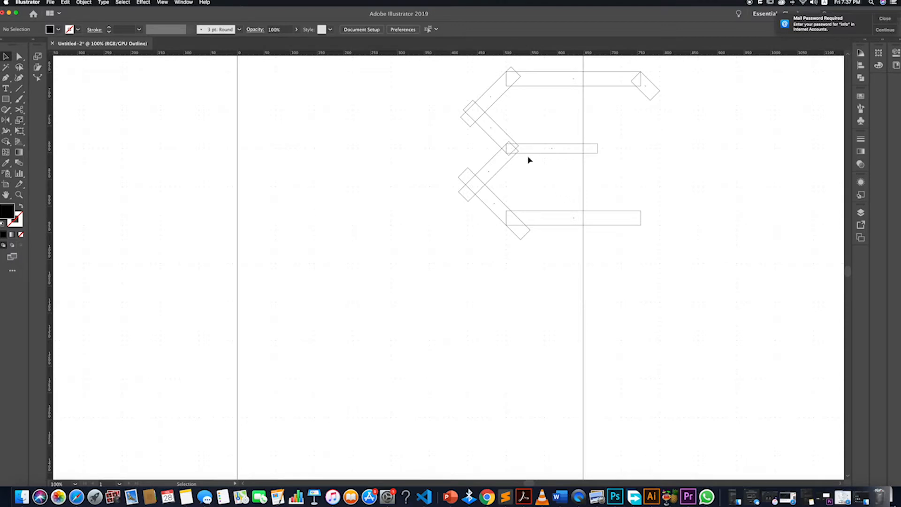
{"action": "scroll", "coordinate": [556, 196], "scroll_direction": "up", "scroll_amount": 2}
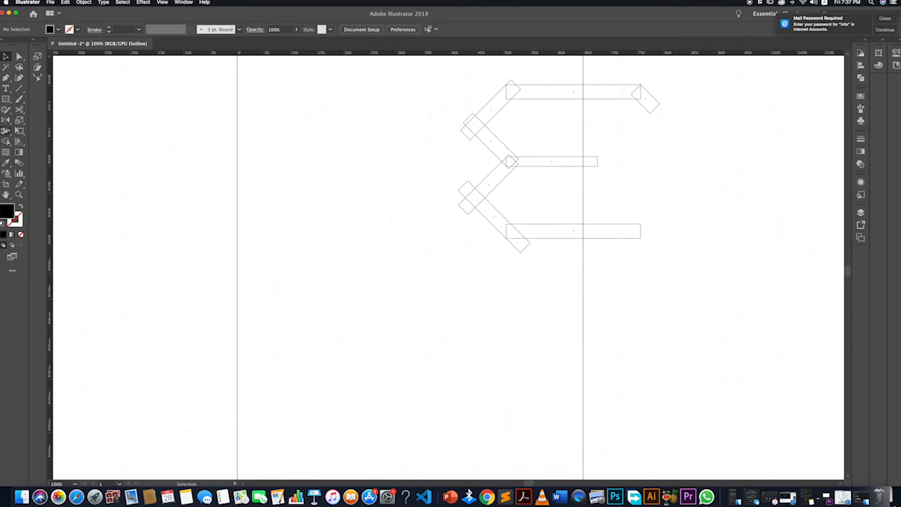
{"action": "scroll", "coordinate": [416, 230], "scroll_direction": "right", "scroll_amount": 5}
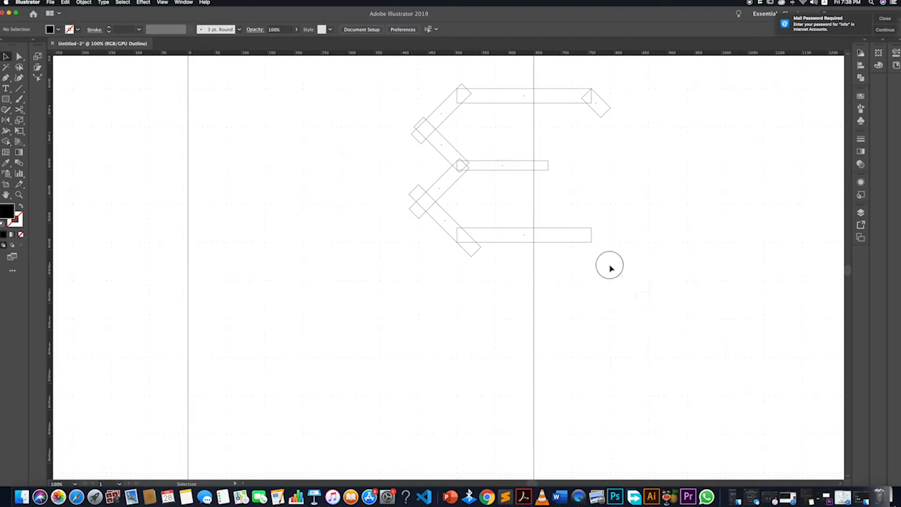
{"action": "key", "text": "super+a"}
{"action": "left_click", "coordinate": [6, 141]}
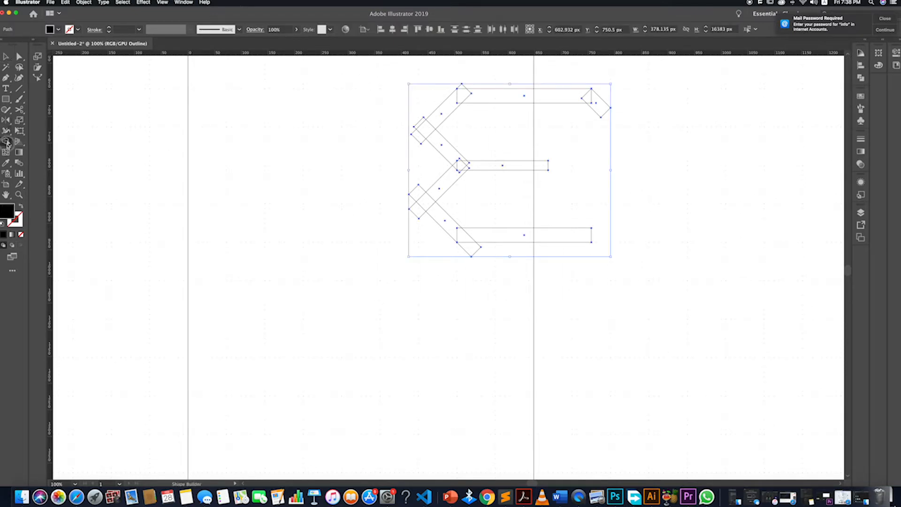
{"action": "mouse_move", "coordinate": [451, 105]}
{"action": "left_mouse_down"}
{"action": "mouse_move", "coordinate": [471, 98]}
{"action": "mouse_move", "coordinate": [462, 94]}
{"action": "left_mouse_up"}
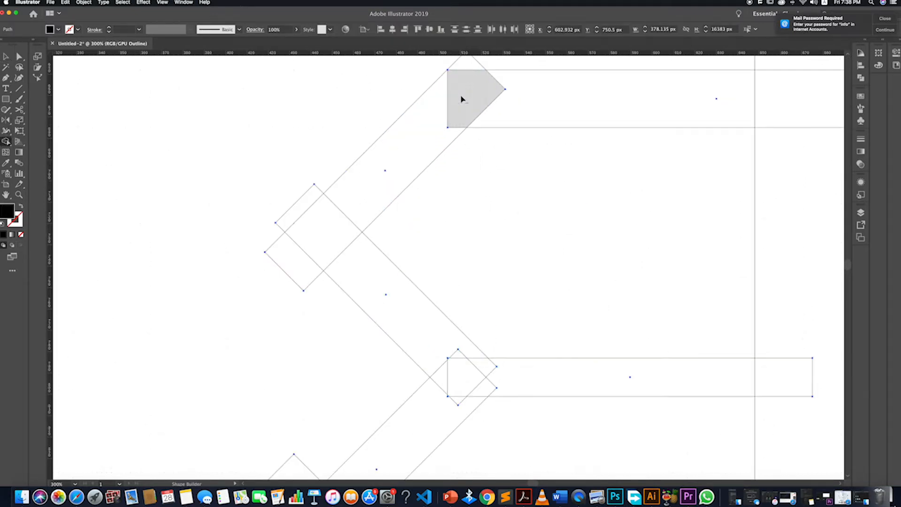
{"action": "scroll", "coordinate": [463, 94], "scroll_direction": "up", "scroll_amount": 4}
{"action": "key", "text": "v"}
{"action": "left_click", "coordinate": [227, 111]}
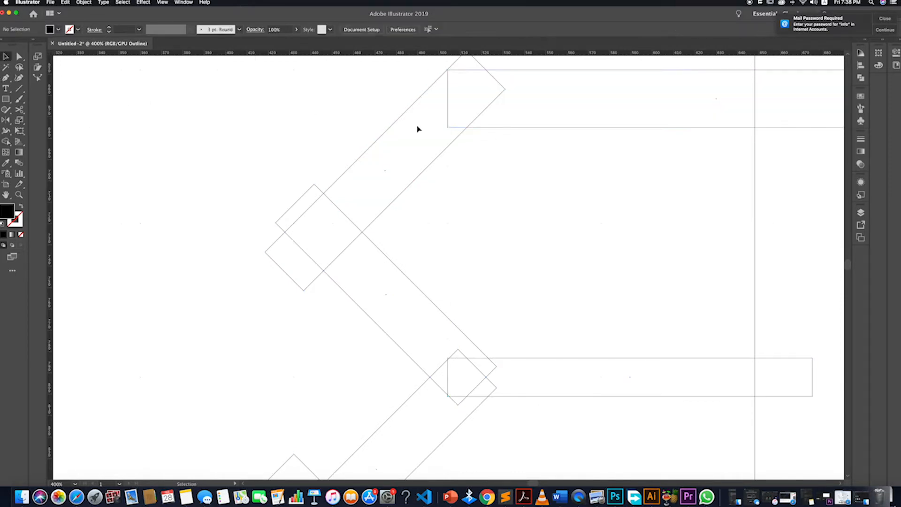
Turn off Snap to Grid and extend the top bar's left end slightly into the diagonal.
{"action": "left_click", "coordinate": [162, 2]}
{"action": "left_click", "coordinate": [186, 260]}
{"action": "left_click", "coordinate": [472, 70]}
{"action": "left_click_drag", "start_coordinate": [447, 99], "coordinate": [444, 99]}
{"action": "left_click", "coordinate": [483, 159]}
Extend the bottom bar's left end slightly into its adjoining diagonal.
{"action": "scroll", "coordinate": [485, 159], "scroll_direction": "down", "scroll_amount": 4}
{"action": "scroll", "coordinate": [473, 239], "scroll_direction": "up", "scroll_amount": 4}
{"action": "scroll", "coordinate": [485, 282], "scroll_direction": "down", "scroll_amount": 5}
{"action": "scroll", "coordinate": [485, 300], "scroll_direction": "up", "scroll_amount": 2}
{"action": "left_click", "coordinate": [478, 275]}
{"action": "left_click_drag", "start_coordinate": [478, 267], "coordinate": [474, 267]}
{"action": "left_click", "coordinate": [482, 353]}
{"action": "scroll", "coordinate": [483, 353], "scroll_direction": "down", "scroll_amount": 4}
{"action": "scroll", "coordinate": [603, 219], "scroll_direction": "up", "scroll_amount": 4}
{"action": "scroll", "coordinate": [620, 187], "scroll_direction": "up", "scroll_amount": 2}
{"action": "scroll", "coordinate": [571, 286], "scroll_direction": "down", "scroll_amount": 6}
Select all the bars and merge their overlapping regions into one shape with Shape Builder.
{"action": "left_click_drag", "start_coordinate": [653, 388], "coordinate": [452, 226]}
{"action": "left_click", "coordinate": [7, 141]}
{"action": "scroll", "coordinate": [422, 244], "scroll_direction": "up", "scroll_amount": 4}
{"action": "scroll", "coordinate": [666, 253], "scroll_direction": "down", "scroll_amount": 1}
{"action": "mouse_move", "coordinate": [726, 253]}
{"action": "left_mouse_down"}
{"action": "mouse_move", "coordinate": [653, 244]}
{"action": "mouse_move", "coordinate": [659, 258]}
{"action": "left_mouse_up"}
{"action": "scroll", "coordinate": [610, 259], "scroll_direction": "right", "scroll_amount": 4}
{"action": "scroll", "coordinate": [609, 260], "scroll_direction": "down", "scroll_amount": 2}
{"action": "mouse_move", "coordinate": [504, 237]}
{"action": "left_mouse_down"}
{"action": "mouse_move", "coordinate": [528, 277]}
{"action": "mouse_move", "coordinate": [561, 302]}
{"action": "mouse_move", "coordinate": [544, 301]}
{"action": "mouse_move", "coordinate": [538, 321]}
{"action": "mouse_move", "coordinate": [490, 298]}
{"action": "mouse_move", "coordinate": [513, 304]}
{"action": "mouse_move", "coordinate": [490, 324]}
{"action": "mouse_move", "coordinate": [564, 382]}
{"action": "mouse_move", "coordinate": [540, 376]}
{"action": "mouse_move", "coordinate": [707, 376]}
{"action": "left_mouse_up"}
{"action": "scroll", "coordinate": [563, 312], "scroll_direction": "down", "scroll_amount": 2}
{"action": "scroll", "coordinate": [563, 312], "scroll_direction": "right", "scroll_amount": 1}
Use Shape Builder to remove the protruding piece at the top bar's left corner and merge the tiny triangle at the middle joint.
{"action": "scroll", "coordinate": [549, 150], "scroll_direction": "up", "scroll_amount": 4}
{"action": "left_click", "coordinate": [531, 153], "text": "alt"}
{"action": "scroll", "coordinate": [366, 305], "scroll_direction": "down", "scroll_amount": 5}
{"action": "scroll", "coordinate": [366, 305], "scroll_direction": "left", "scroll_amount": 1}
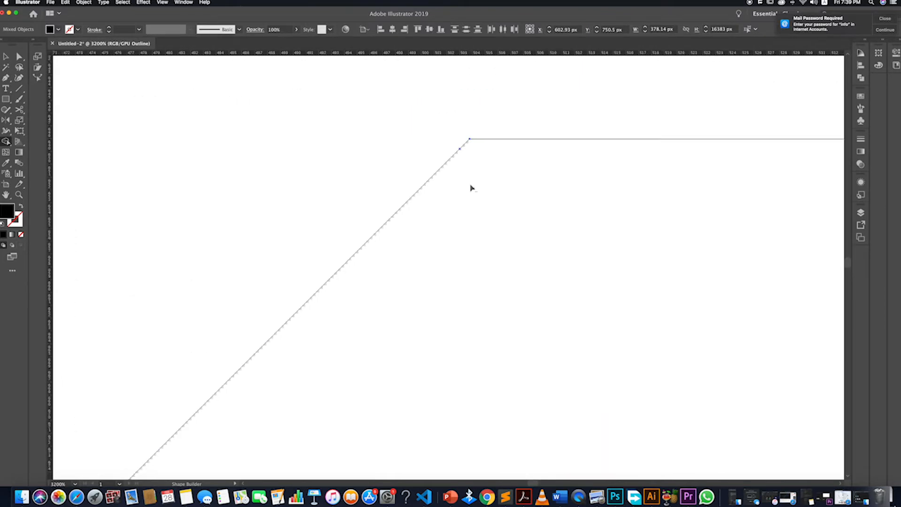
{"action": "scroll", "coordinate": [328, 245], "scroll_direction": "up", "scroll_amount": 5}
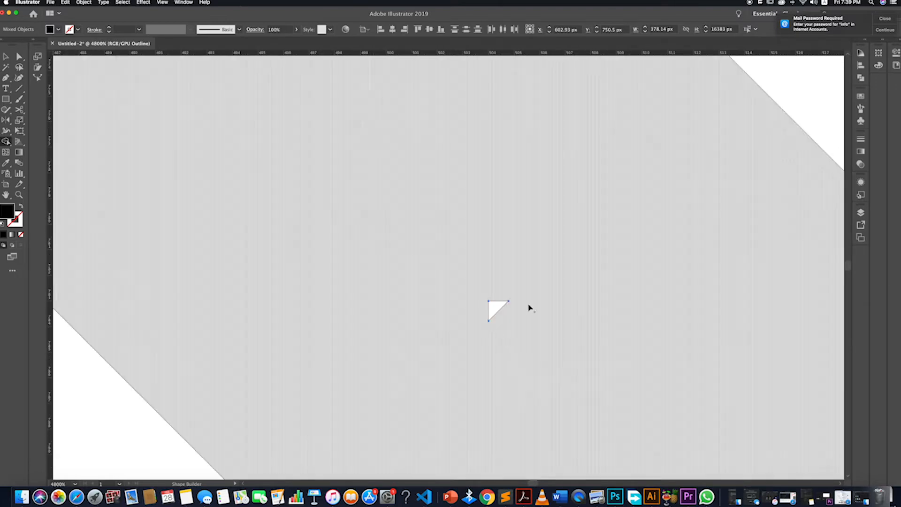
{"action": "left_click_drag", "start_coordinate": [494, 307], "coordinate": [515, 325]}
{"action": "scroll", "coordinate": [503, 437], "scroll_direction": "down", "scroll_amount": 10}
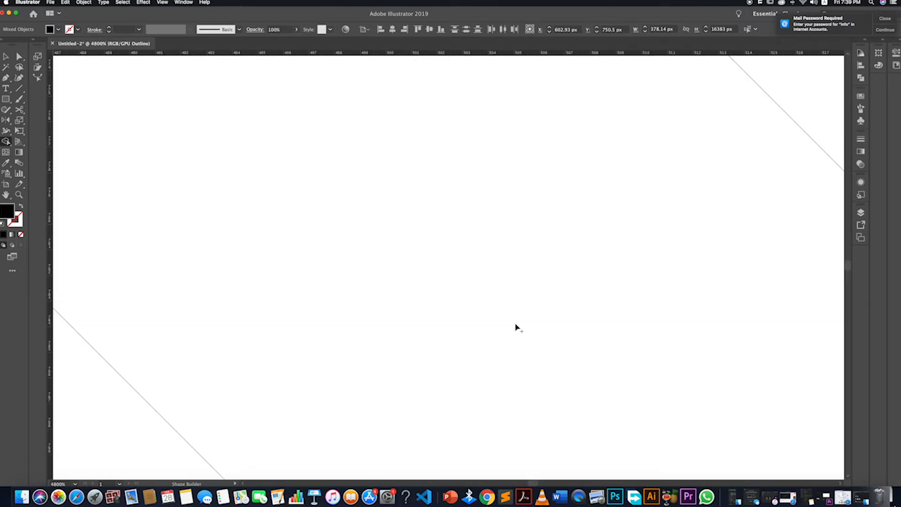
Remove the leftover diagonal end sticking out below the bottom bar's left corner with Shape Builder.
{"action": "scroll", "coordinate": [495, 356], "scroll_direction": "up", "scroll_amount": 6}
{"action": "scroll", "coordinate": [483, 409], "scroll_direction": "down", "scroll_amount": 4}
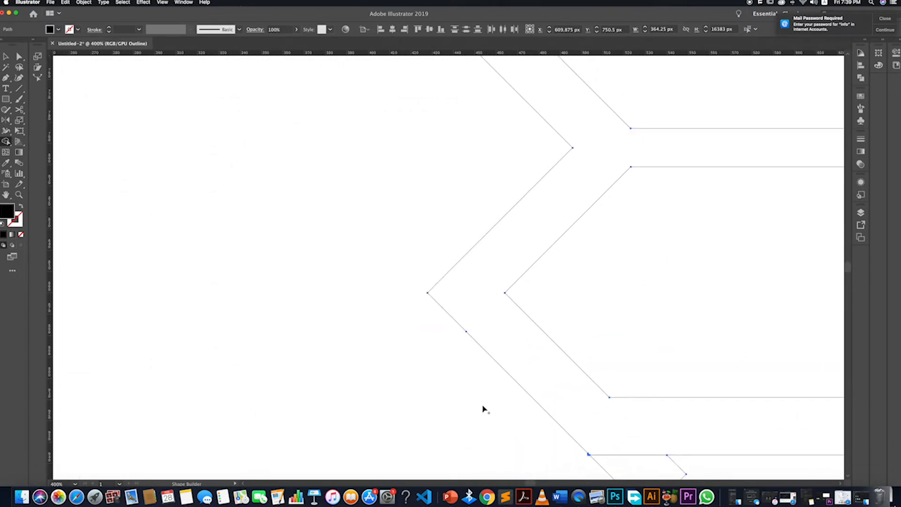
{"action": "scroll", "coordinate": [623, 443], "scroll_direction": "up", "scroll_amount": 10}
{"action": "scroll", "coordinate": [571, 323], "scroll_direction": "down", "scroll_amount": 15}
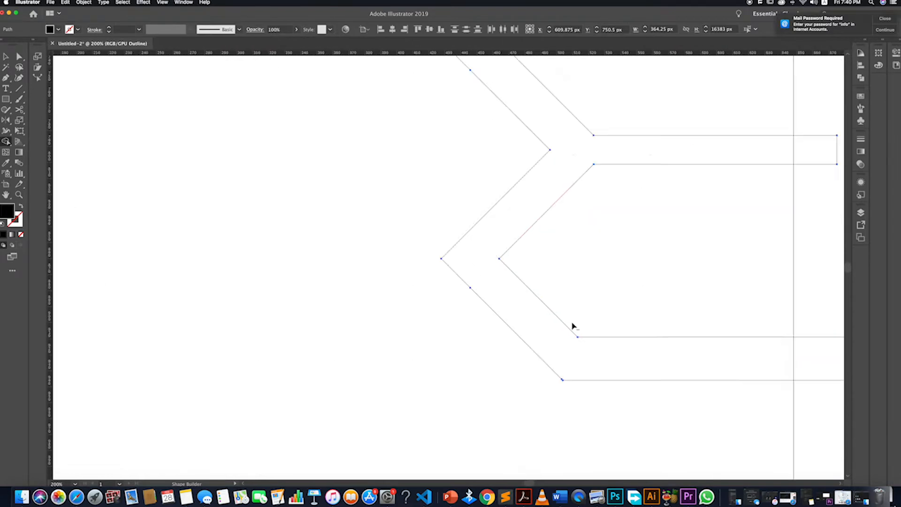
Finish with Shape Builder and return the artwork from outline view to the filled preview.
{"action": "scroll", "coordinate": [643, 312], "scroll_direction": "up", "scroll_amount": 4}
{"action": "scroll", "coordinate": [598, 315], "scroll_direction": "down", "scroll_amount": 2}
{"action": "key", "text": "v"}
{"action": "key", "text": "super+y"}
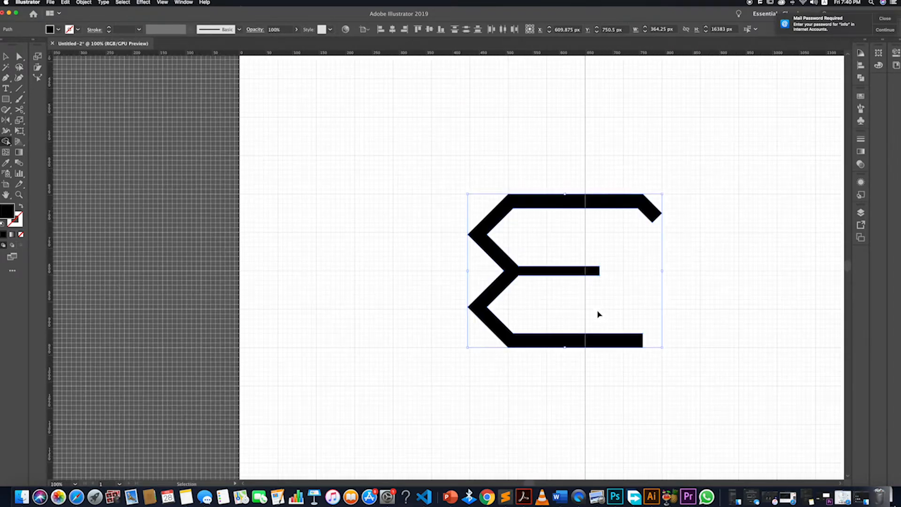
Draw a short, thin black horizontal bar centred just below the E-shape's bottom bar.
{"action": "left_click", "coordinate": [655, 289]}
{"action": "scroll", "coordinate": [655, 291], "scroll_direction": "down", "scroll_amount": 3}
{"action": "scroll", "coordinate": [634, 330], "scroll_direction": "up", "scroll_amount": 1}
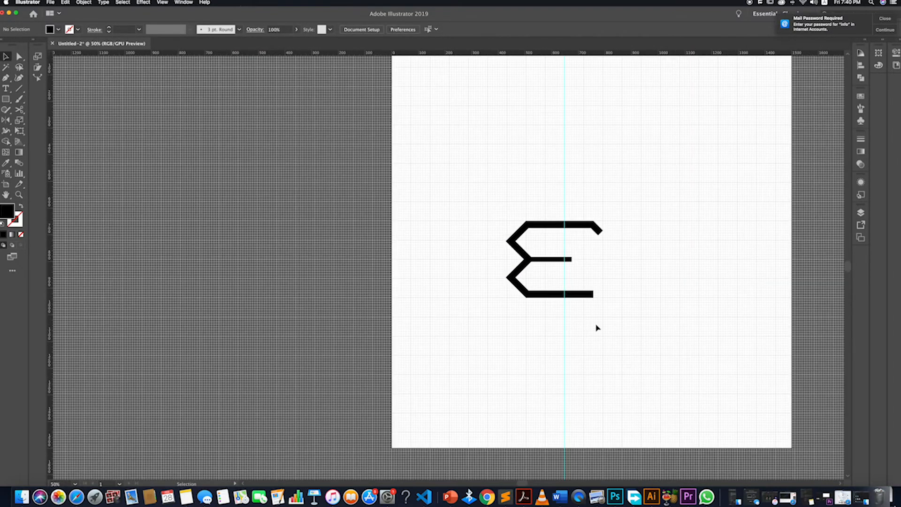
{"action": "left_click", "coordinate": [4, 100]}
{"action": "left_click_drag", "start_coordinate": [537, 317], "coordinate": [593, 297]}
{"action": "key", "text": "v"}
{"action": "scroll", "coordinate": [571, 336], "scroll_direction": "up", "scroll_amount": 3}
{"action": "left_click_drag", "start_coordinate": [478, 296], "coordinate": [486, 296]}
{"action": "left_click", "coordinate": [544, 341]}
{"action": "scroll", "coordinate": [520, 309], "scroll_direction": "down", "scroll_amount": 4}
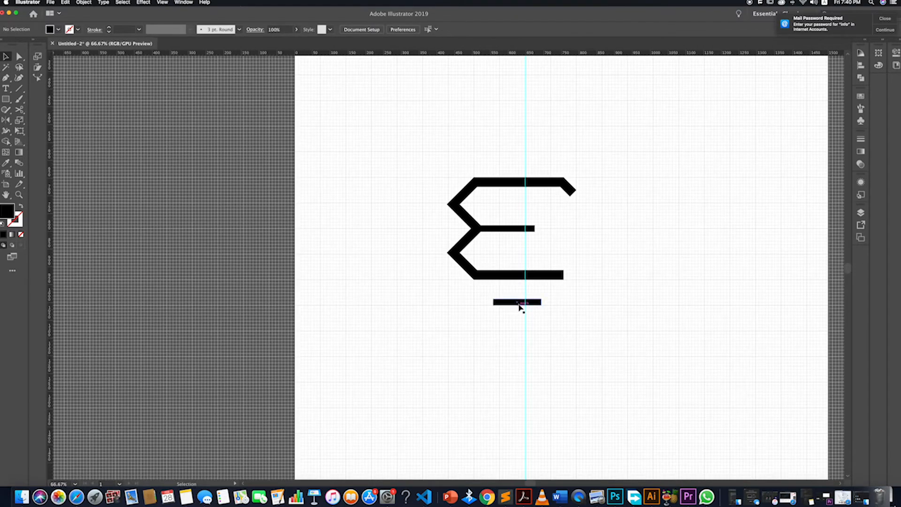
{"action": "left_click", "coordinate": [494, 303]}
{"action": "left_click_drag", "start_coordinate": [540, 302], "coordinate": [565, 256]}
{"action": "key", "text": "v"}
{"action": "left_click", "coordinate": [556, 400]}
{"action": "left_click", "coordinate": [521, 316]}
{"action": "key", "text": "Delete"}
Draw a black circle centred on the small bar below the E-shape, about as wide as the bar.
{"action": "left_click_drag", "start_coordinate": [517, 302], "coordinate": [558, 287]}
{"action": "left_click", "coordinate": [6, 56]}
{"action": "scroll", "coordinate": [529, 314], "scroll_direction": "up", "scroll_amount": 2}
{"action": "left_click", "coordinate": [591, 314]}
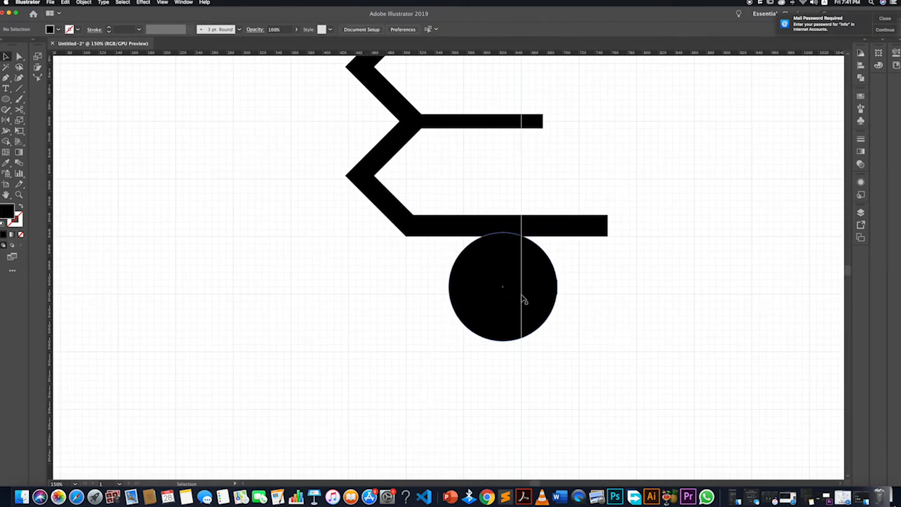
In outline view, stretch the small bar so its ends reach just past both sides of the circle.
{"action": "key", "text": "ctrl+y"}
{"action": "left_click", "coordinate": [527, 283]}
{"action": "scroll", "coordinate": [527, 284], "scroll_direction": "up", "scroll_amount": 3}
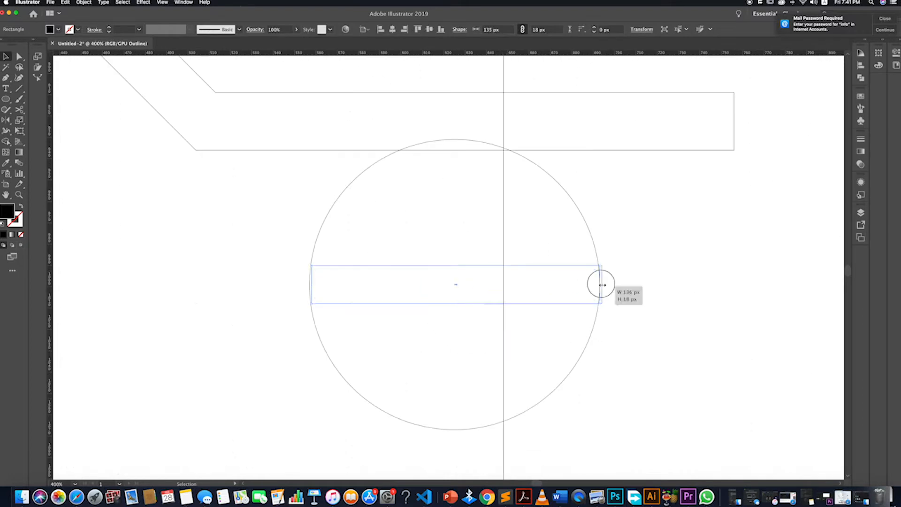
Use Shape Builder to cut away the circle's upper part, leaving a flat-topped half circle, and return to the filled preview.
{"action": "mouse_move", "coordinate": [232, 204]}
{"action": "left_mouse_down"}
{"action": "mouse_move", "coordinate": [314, 291]}
{"action": "mouse_move", "coordinate": [494, 356]}
{"action": "mouse_move", "coordinate": [488, 296]}
{"action": "left_mouse_up"}
{"action": "key", "text": "shift+m"}
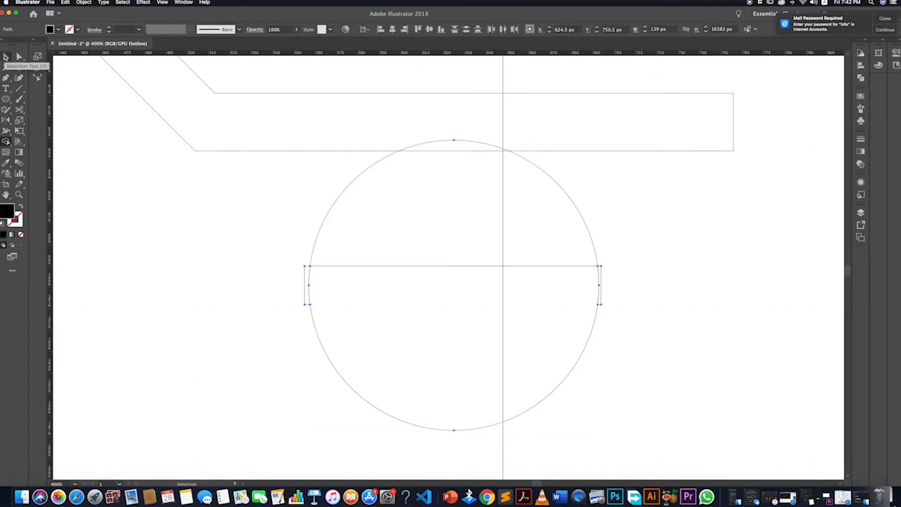
{"action": "left_click_drag", "start_coordinate": [378, 302], "coordinate": [404, 221]}
{"action": "key", "text": "v"}
{"action": "left_click", "coordinate": [229, 256]}
{"action": "key", "text": "super+y"}
{"action": "scroll", "coordinate": [305, 281], "scroll_direction": "down", "scroll_amount": 6}
{"action": "scroll", "coordinate": [322, 295], "scroll_direction": "up", "scroll_amount": 2}
{"action": "scroll", "coordinate": [313, 287], "scroll_direction": "down", "scroll_amount": 3}
{"action": "scroll", "coordinate": [313, 230], "scroll_direction": "up", "scroll_amount": 1}
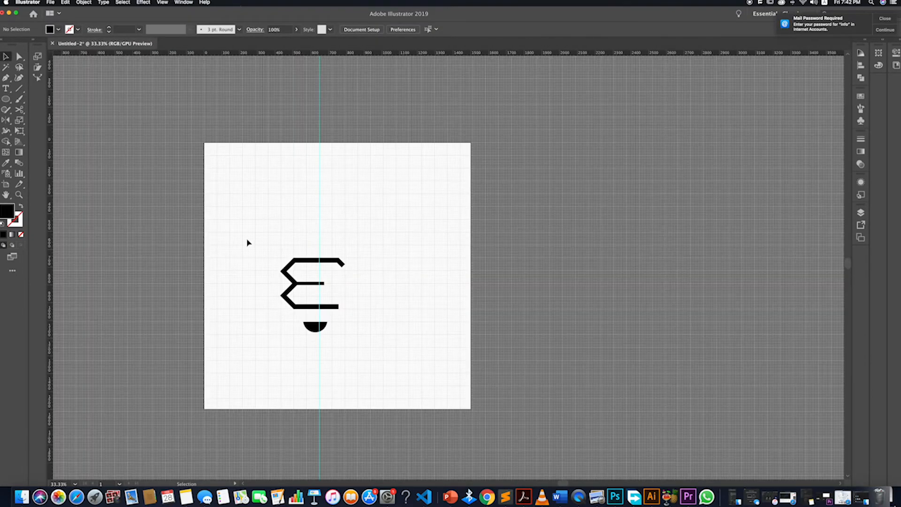
Draw a black 212 px circle centred on the guide above the E-shape and move it up to leave a gap.
{"action": "scroll", "coordinate": [319, 239], "scroll_direction": "up", "scroll_amount": 3}
{"action": "left_click_drag", "start_coordinate": [319, 236], "coordinate": [368, 203]}
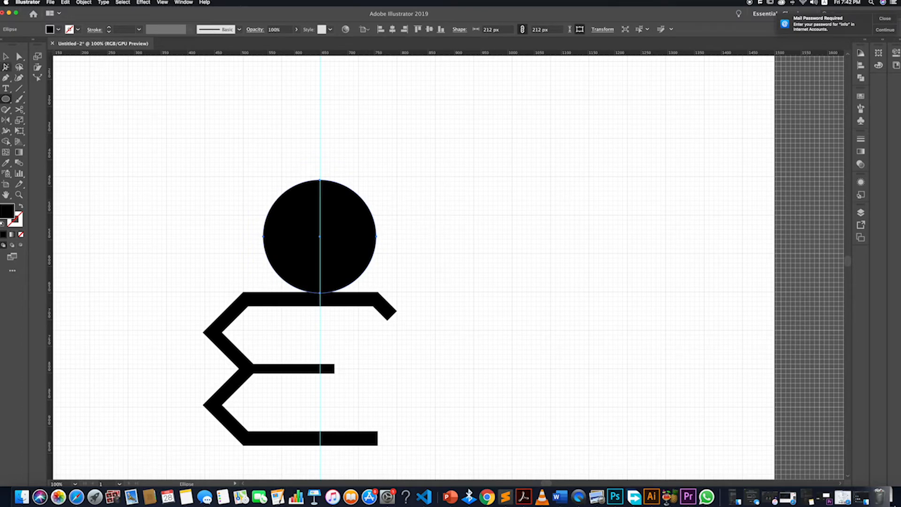
{"action": "key", "text": "v"}
{"action": "left_click_drag", "start_coordinate": [334, 229], "coordinate": [333, 206]}
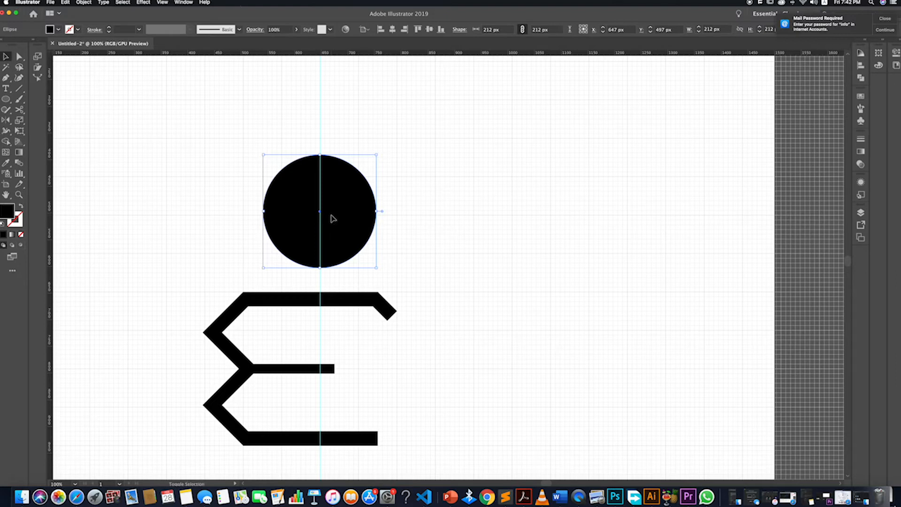
{"action": "left_click", "coordinate": [332, 216], "text": "shift"}
{"action": "left_click", "coordinate": [336, 219], "text": "super"}
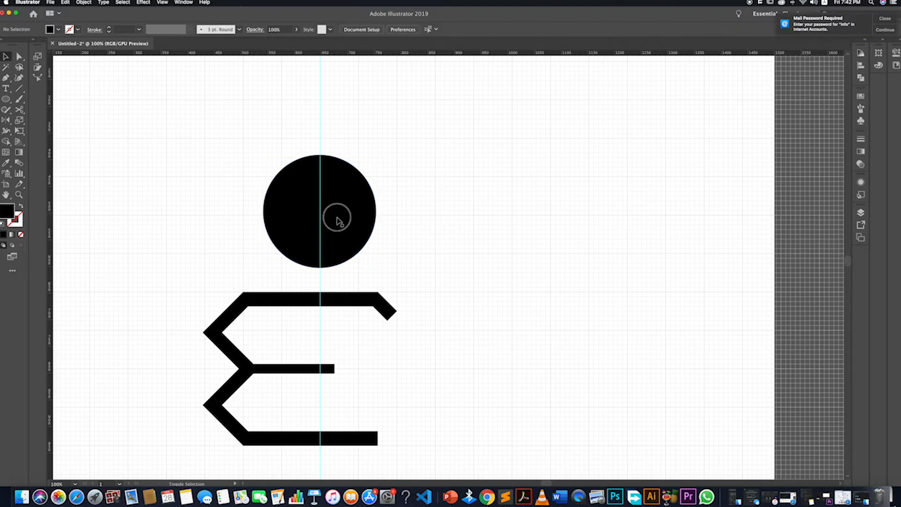
{"action": "left_click", "coordinate": [337, 223]}
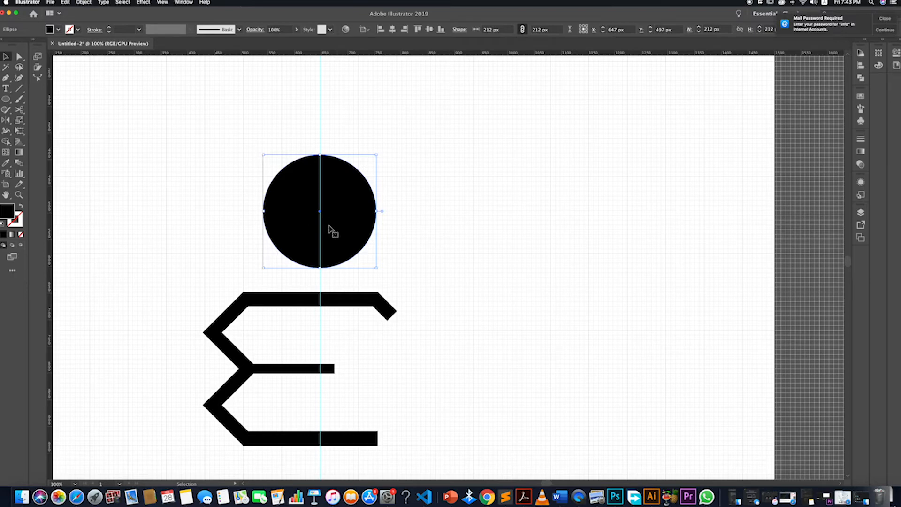
Enlarge the circle above the E-shape to 249 px in diameter.
{"action": "left_click", "coordinate": [469, 259]}
{"action": "scroll", "coordinate": [382, 300], "scroll_direction": "down", "scroll_amount": 2}
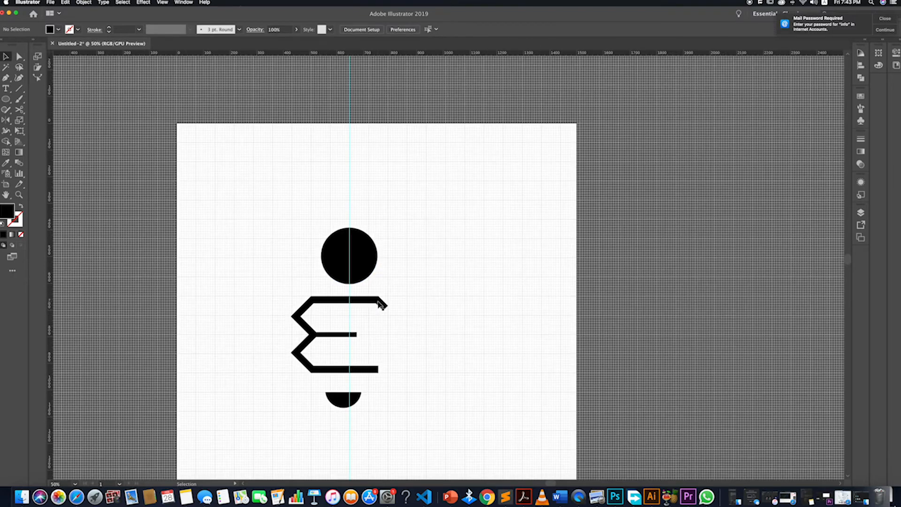
{"action": "mouse_move", "coordinate": [358, 257]}
{"action": "left_mouse_down"}
{"action": "mouse_move", "coordinate": [353, 250]}
{"action": "mouse_move", "coordinate": [378, 217]}
{"action": "mouse_move", "coordinate": [367, 253]}
{"action": "left_mouse_up"}
{"action": "left_click", "coordinate": [407, 270]}
{"action": "left_click", "coordinate": [357, 260]}
{"action": "left_click", "coordinate": [428, 271]}
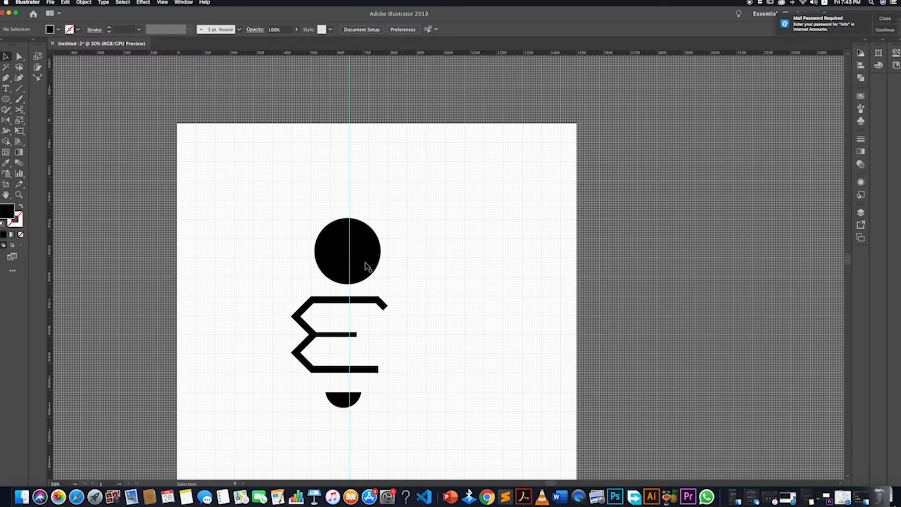
Reposition the large circle slightly higher above the E-shape's top bar.
{"action": "left_click", "coordinate": [362, 257]}
{"action": "left_click_drag", "start_coordinate": [361, 256], "coordinate": [361, 248]}
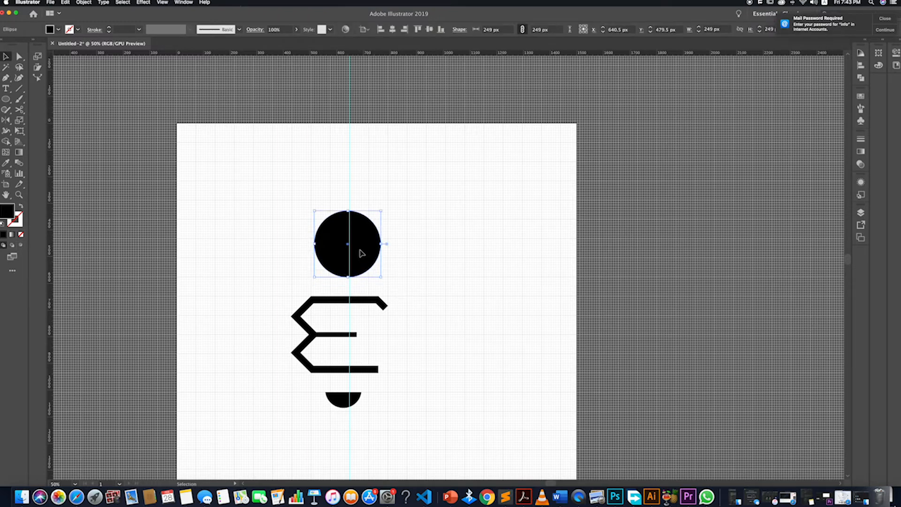
{"action": "left_click", "coordinate": [414, 291]}
{"action": "left_click_drag", "start_coordinate": [351, 263], "coordinate": [348, 271]}
{"action": "left_click", "coordinate": [396, 280]}
{"action": "key", "text": "backslash"}
{"action": "left_click_drag", "start_coordinate": [305, 190], "coordinate": [309, 216]}
{"action": "key", "text": "super+z"}
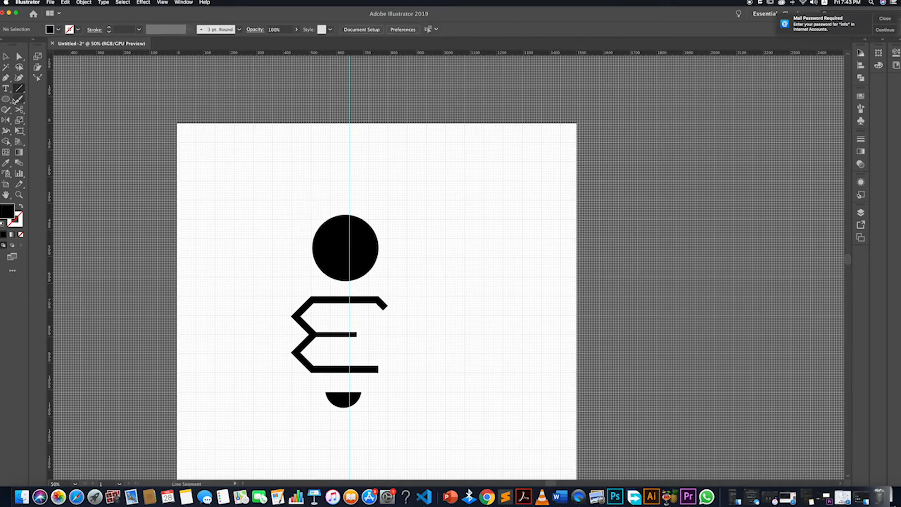
Draw a narrow vertical black rectangle, 20 px by 100 px, above the circle as the first ray.
{"action": "left_click", "coordinate": [5, 56]}
{"action": "left_click_drag", "start_coordinate": [5, 99], "coordinate": [44, 100]}
{"action": "left_click_drag", "start_coordinate": [344, 181], "coordinate": [349, 206]}
{"action": "scroll", "coordinate": [345, 193], "scroll_direction": "up", "scroll_amount": 5}
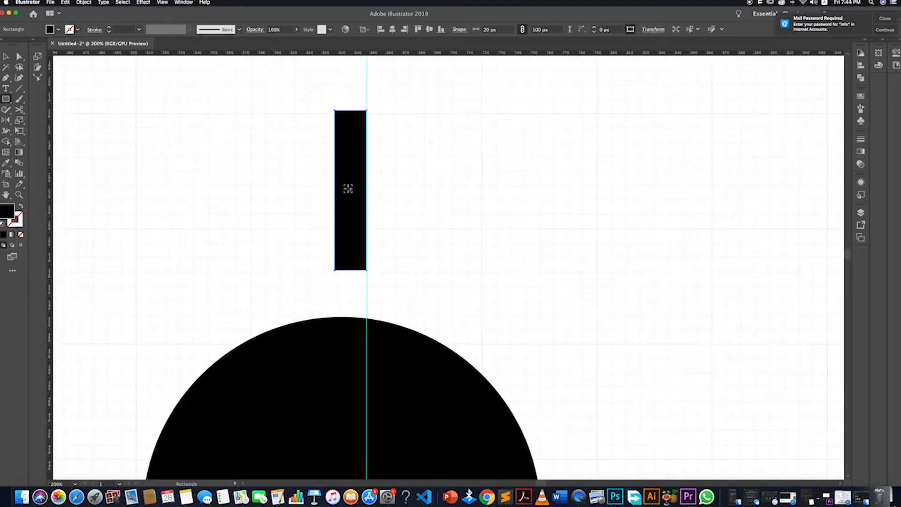
Resize the ray to about 18 px wide and 98 px tall with its edge on the vertical guide.
{"action": "left_click", "coordinate": [7, 56]}
{"action": "left_click_drag", "start_coordinate": [350, 111], "coordinate": [350, 114]}
{"action": "left_click_drag", "start_coordinate": [356, 147], "coordinate": [358, 150]}
{"action": "left_click_drag", "start_coordinate": [337, 193], "coordinate": [366, 194]}
{"action": "left_click_drag", "start_coordinate": [352, 115], "coordinate": [352, 114]}
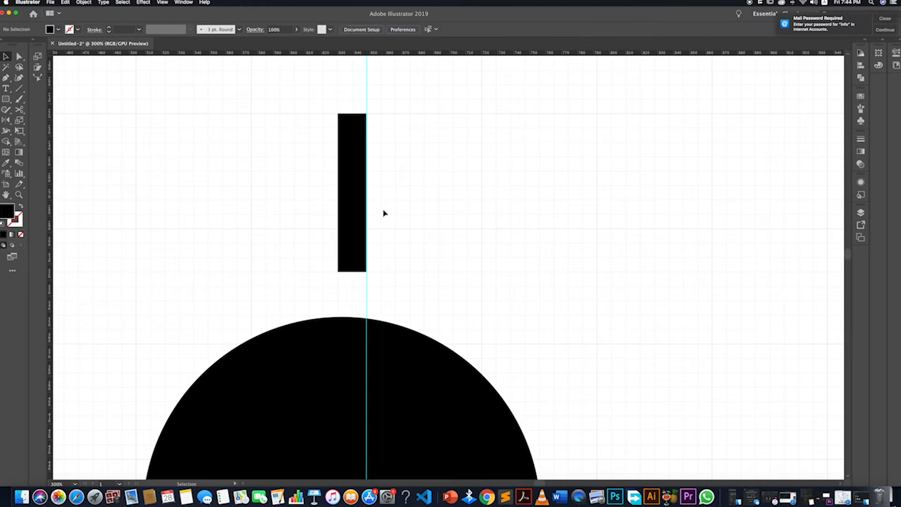
Create a copy of the ray rotated by 360/14 degrees around the circle's centre.
{"action": "scroll", "coordinate": [379, 238], "scroll_direction": "down", "scroll_amount": 5}
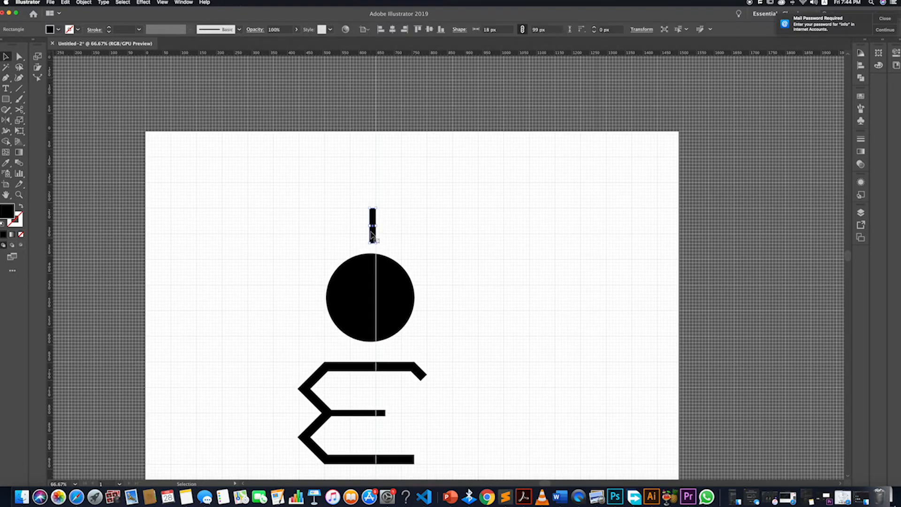
{"action": "scroll", "coordinate": [372, 235], "scroll_direction": "up", "scroll_amount": 1}
{"action": "key", "text": "r"}
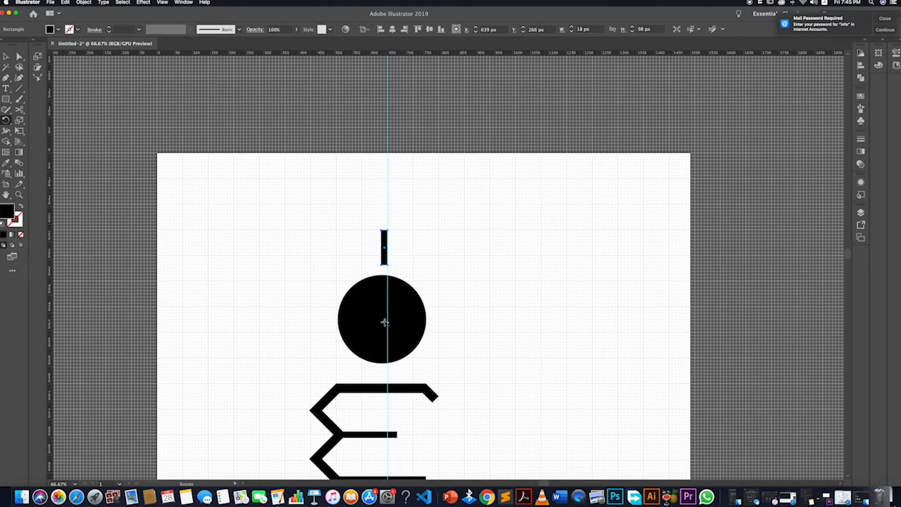
{"action": "left_click", "coordinate": [384, 322], "text": "alt"}
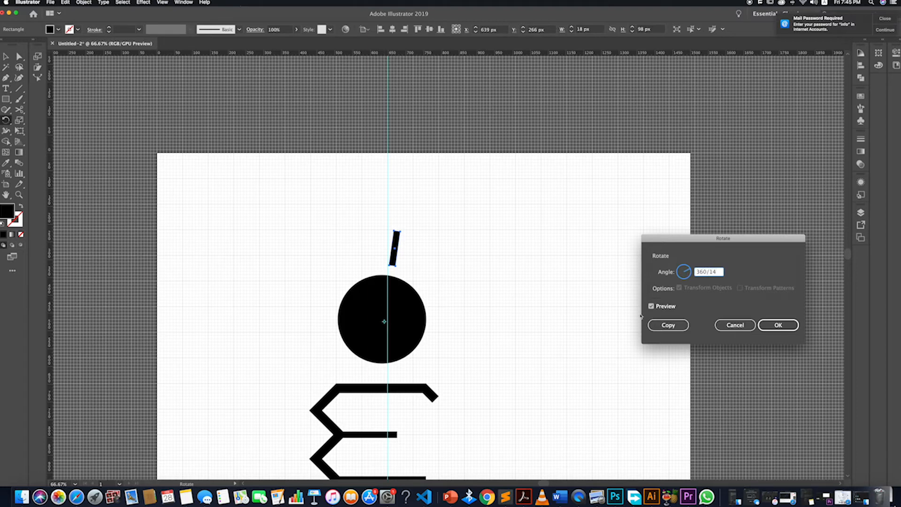
{"action": "left_click", "coordinate": [650, 306]}
{"action": "left_click", "coordinate": [650, 307]}
{"action": "left_click", "coordinate": [670, 326]}
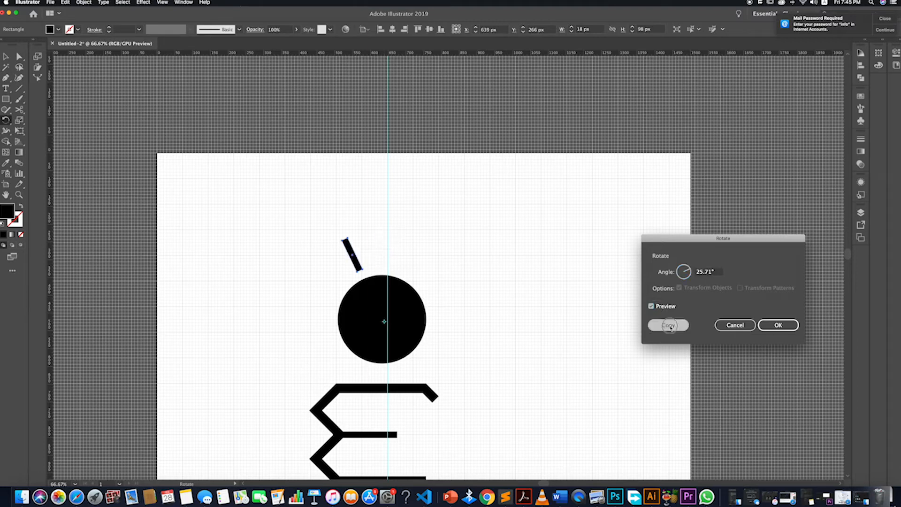
Repeat the rotated copy until 14 rays surround the circle.
{"action": "key", "text": "super+d"}
{"action": "key", "text": "super+d"}
{"action": "key", "text": "super+d"}
{"action": "key", "text": "super+d"}
{"action": "key", "text": "super+d"}
{"action": "key", "text": "super+d"}
{"action": "key", "text": "super+d"}
{"action": "key", "text": "super+d"}
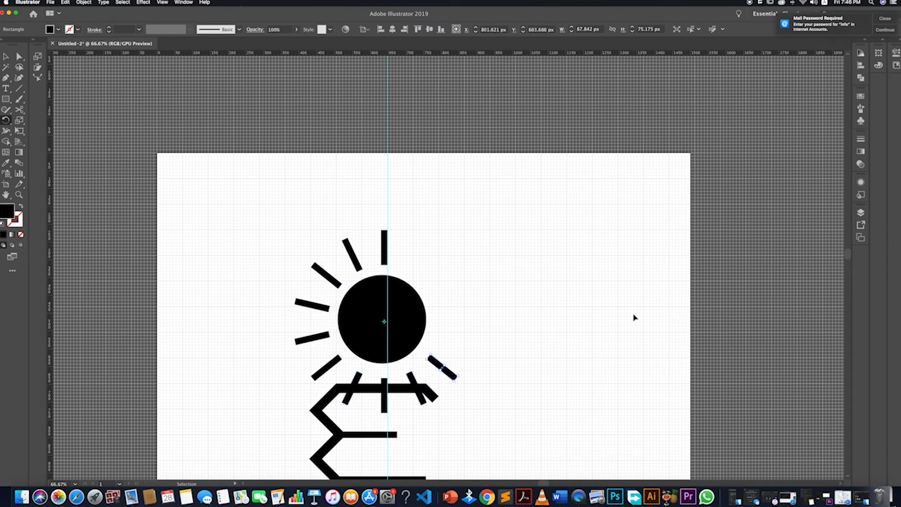
{"action": "key", "text": "super+d"}
{"action": "key", "text": "super+d"}
{"action": "key", "text": "super+d"}
{"action": "key", "text": "super+d"}
Delete the three rays that overlap the E-shape's top bar.
{"action": "left_click", "coordinate": [6, 56]}
{"action": "left_click", "coordinate": [350, 394]}
{"action": "key", "text": "Delete"}
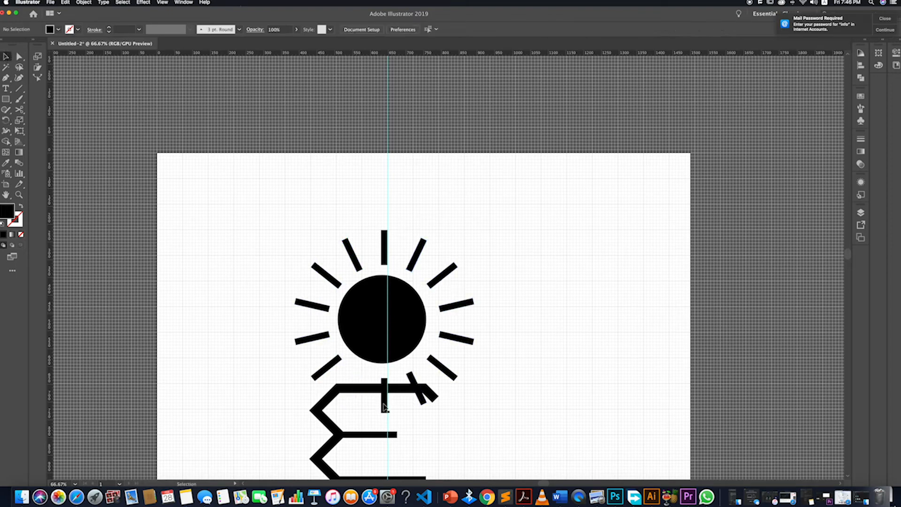
{"action": "left_click", "coordinate": [384, 406]}
{"action": "key", "text": "Delete"}
{"action": "left_click", "coordinate": [417, 390]}
{"action": "key", "text": "Delete"}
Select the circle with its remaining rays and move them up, away from the E-shape.
{"action": "scroll", "coordinate": [479, 383], "scroll_direction": "down", "scroll_amount": 4}
{"action": "scroll", "coordinate": [479, 384], "scroll_direction": "up", "scroll_amount": 4}
{"action": "left_click_drag", "start_coordinate": [277, 243], "coordinate": [474, 380]}
{"action": "left_click_drag", "start_coordinate": [418, 323], "coordinate": [409, 316]}
{"action": "left_click", "coordinate": [456, 396]}
{"action": "scroll", "coordinate": [456, 396], "scroll_direction": "down", "scroll_amount": 3}
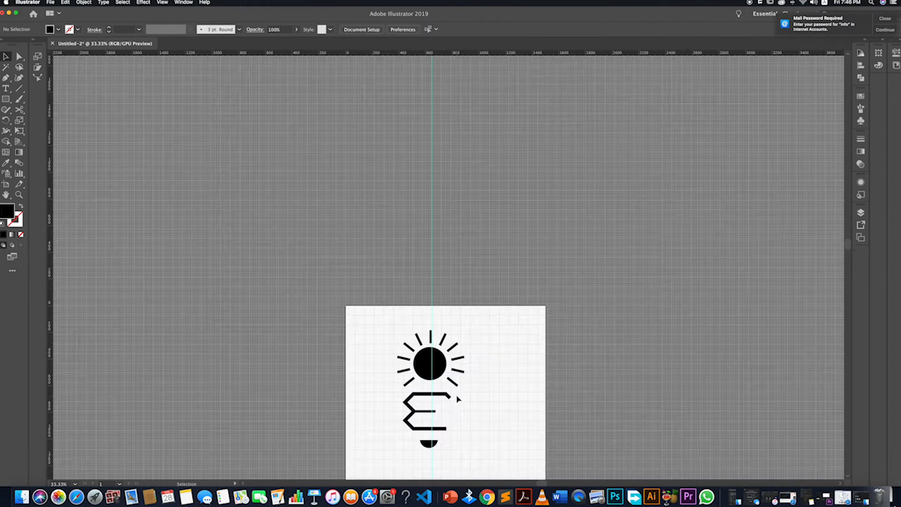
Enlarge the circle and rays together and shift them slightly upward.
{"action": "scroll", "coordinate": [428, 362], "scroll_direction": "up", "scroll_amount": 3}
{"action": "scroll", "coordinate": [436, 325], "scroll_direction": "down", "scroll_amount": 3}
{"action": "scroll", "coordinate": [437, 325], "scroll_direction": "down", "scroll_amount": 1}
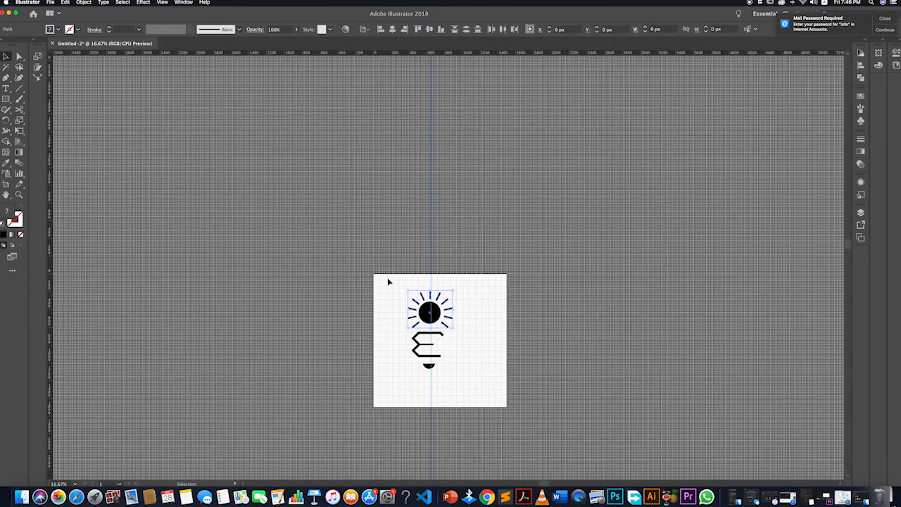
{"action": "left_click", "coordinate": [162, 2]}
{"action": "left_click", "coordinate": [467, 333]}
{"action": "left_click", "coordinate": [434, 316]}
{"action": "left_click_drag", "start_coordinate": [453, 289], "coordinate": [462, 282]}
{"action": "left_click_drag", "start_coordinate": [435, 318], "coordinate": [436, 310]}
{"action": "left_click", "coordinate": [457, 383]}
Scale the circle and rays down slightly and move them closer to the E-shape.
{"action": "left_click", "coordinate": [361, 276]}
{"action": "left_click_drag", "start_coordinate": [478, 334], "coordinate": [387, 282]}
{"action": "left_click_drag", "start_coordinate": [460, 276], "coordinate": [454, 282]}
{"action": "left_click_drag", "start_coordinate": [437, 304], "coordinate": [437, 311]}
{"action": "left_click", "coordinate": [480, 322]}
{"action": "scroll", "coordinate": [460, 343], "scroll_direction": "up", "scroll_amount": 1}
Hide the grid and move the whole logo to the centre of the artboard.
{"action": "left_click", "coordinate": [160, 3]}
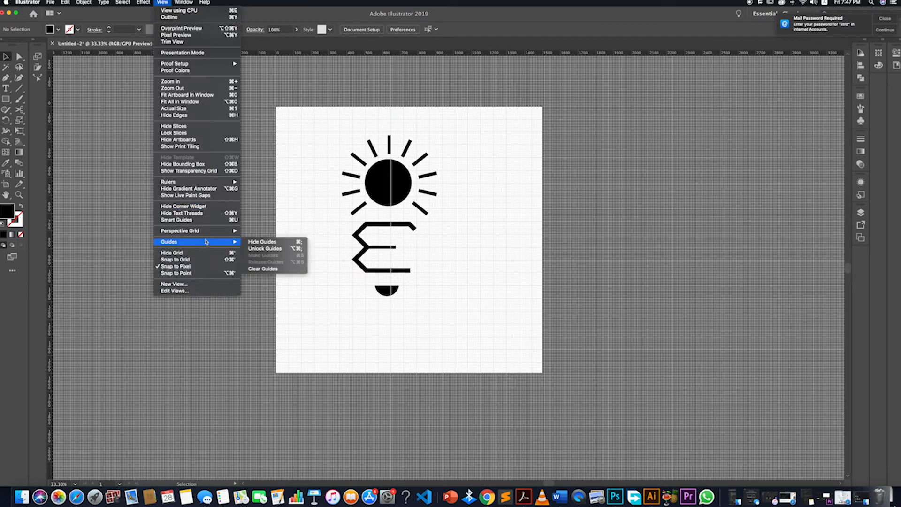
{"action": "left_click", "coordinate": [199, 253]}
{"action": "key", "text": "super+a"}
{"action": "left_click_drag", "start_coordinate": [397, 185], "coordinate": [412, 204]}
{"action": "left_click", "coordinate": [489, 294]}
Turn off Snap to Pixel and delete the vertical guide.
{"action": "left_click", "coordinate": [163, 3]}
{"action": "left_click", "coordinate": [205, 267]}
{"action": "left_click", "coordinate": [162, 2]}
{"action": "left_click", "coordinate": [183, 253]}
{"action": "left_click_drag", "start_coordinate": [394, 90], "coordinate": [234, 120]}
{"action": "key", "text": "Delete"}
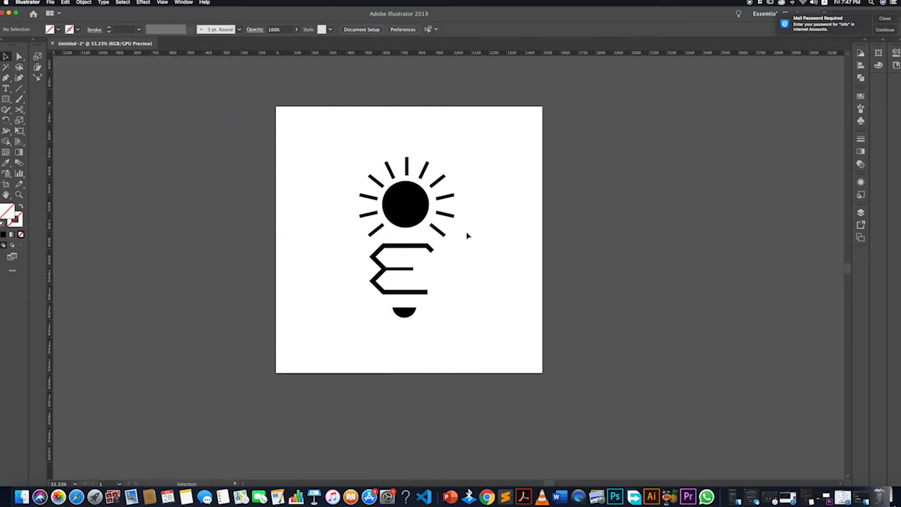
Shrink the circle and rays together and align them above the E-shape.
{"action": "left_click_drag", "start_coordinate": [334, 133], "coordinate": [434, 218]}
{"action": "left_click_drag", "start_coordinate": [455, 157], "coordinate": [450, 163]}
{"action": "left_click_drag", "start_coordinate": [414, 215], "coordinate": [415, 214]}
{"action": "left_click", "coordinate": [504, 226]}
{"action": "key", "text": "super+equal"}
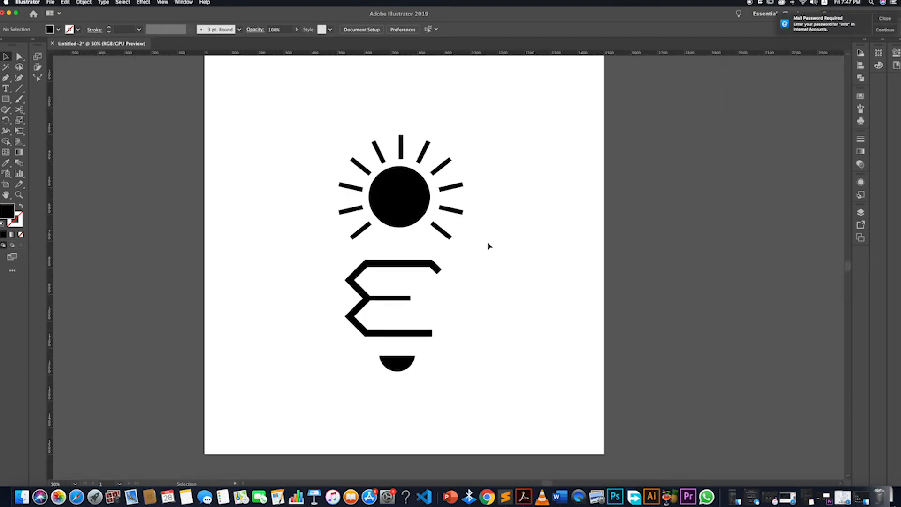
Select only the rays and nudge them five increments left and five up to centre them around the circle.
{"action": "left_click_drag", "start_coordinate": [432, 133], "coordinate": [485, 252]}
{"action": "left_click", "coordinate": [420, 207], "text": "shift"}
{"action": "key", "text": "Left"}
{"action": "key", "text": "Left"}
{"action": "key", "text": "Left"}
{"action": "key", "text": "Left"}
{"action": "key", "text": "Left"}
{"action": "key", "text": "Up"}
{"action": "key", "text": "Up"}
{"action": "key", "text": "Up"}
{"action": "key", "text": "Up"}
{"action": "key", "text": "Up"}
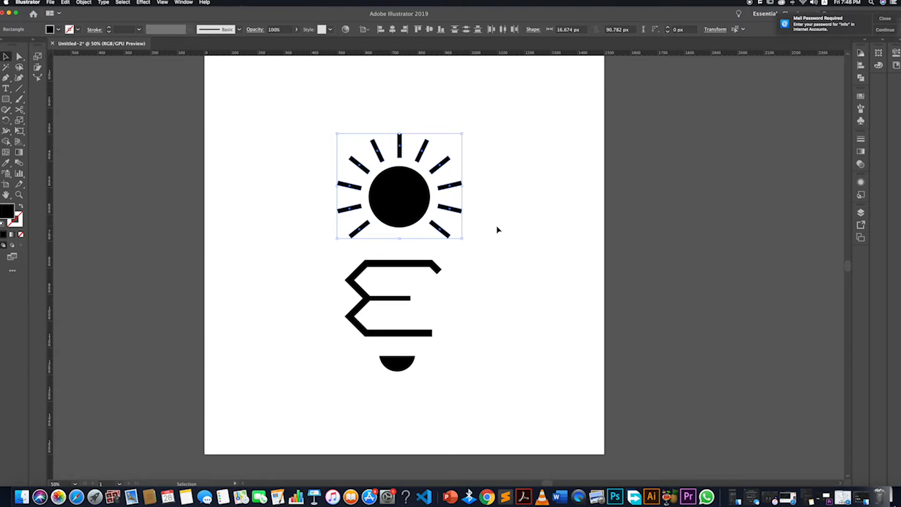
Shrink the central circle to widen the gap between it and the rays.
{"action": "left_click", "coordinate": [408, 197]}
{"action": "mouse_move", "coordinate": [430, 166]}
{"action": "left_mouse_down"}
{"action": "mouse_move", "coordinate": [423, 173]}
{"action": "mouse_move", "coordinate": [426, 151]}
{"action": "left_mouse_up"}
{"action": "left_click", "coordinate": [510, 197]}
{"action": "scroll", "coordinate": [476, 229], "scroll_direction": "down", "scroll_amount": 3}
{"action": "scroll", "coordinate": [474, 229], "scroll_direction": "up", "scroll_amount": 4}
{"action": "left_click", "coordinate": [446, 230]}
{"action": "left_click", "coordinate": [461, 203], "text": "shift"}
{"action": "left_click", "coordinate": [523, 204]}
{"action": "left_click", "coordinate": [392, 182]}
{"action": "left_click", "coordinate": [519, 202]}
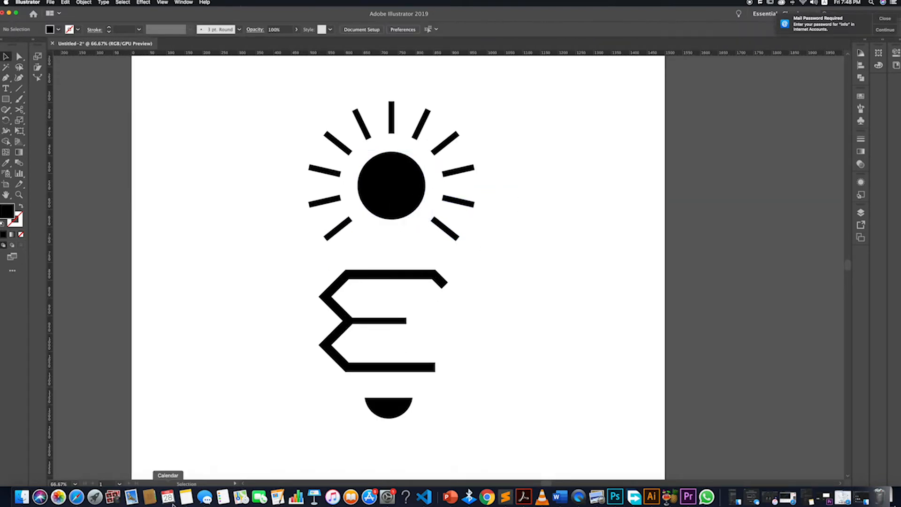
Switch to Safari, open flaticon.com and search its icons for "leader".
{"action": "left_click", "coordinate": [76, 498]}
{"action": "left_click", "coordinate": [498, 95]}
{"action": "type", "text": "fl"}
{"action": "key", "text": "Return"}
{"action": "left_click", "coordinate": [346, 197]}
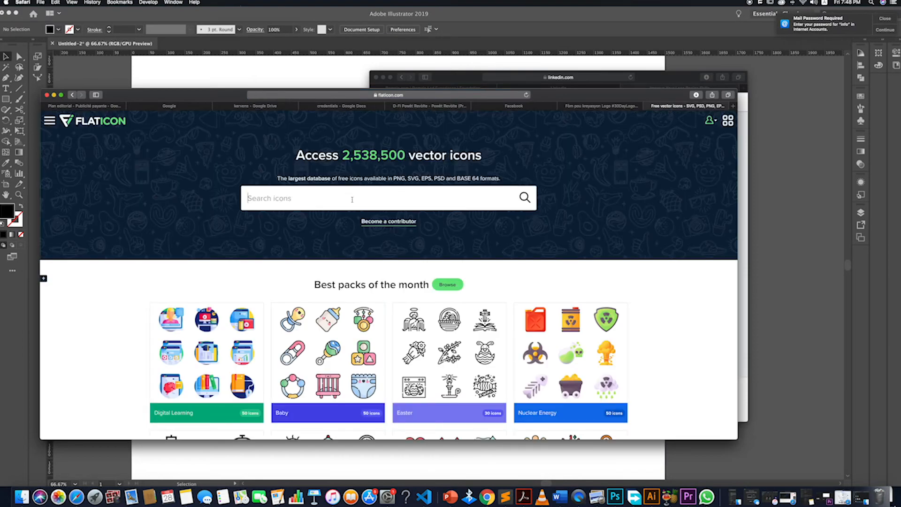
{"action": "type", "text": "leader"}
{"action": "key", "text": "Return"}
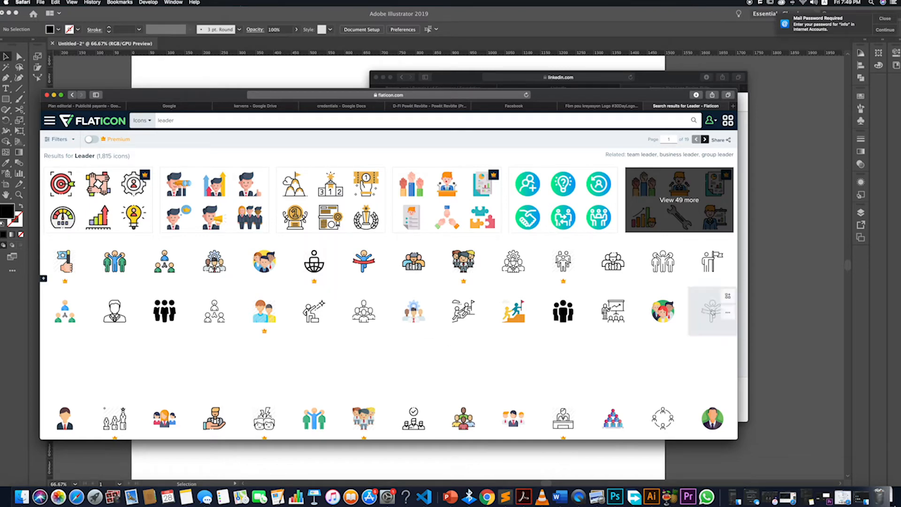
Download the coloured Leadership climbers icon from Flaticon as an SVG and open leadership.svg in Illustrator.
{"action": "left_click", "coordinate": [463, 310]}
{"action": "left_click", "coordinate": [324, 135]}
{"action": "left_click", "coordinate": [591, 152]}
{"action": "left_click", "coordinate": [478, 244]}
{"action": "left_click_drag", "start_coordinate": [670, 123], "coordinate": [793, 137]}
Copy the entire climbers illustration into the Untitled-2 logo document and place it over the sun.
{"action": "key", "text": "super+a"}
{"action": "key", "text": "super+c"}
{"action": "left_click", "coordinate": [100, 43]}
{"action": "key", "text": "super+v"}
{"action": "left_click_drag", "start_coordinate": [403, 186], "coordinate": [349, 168]}
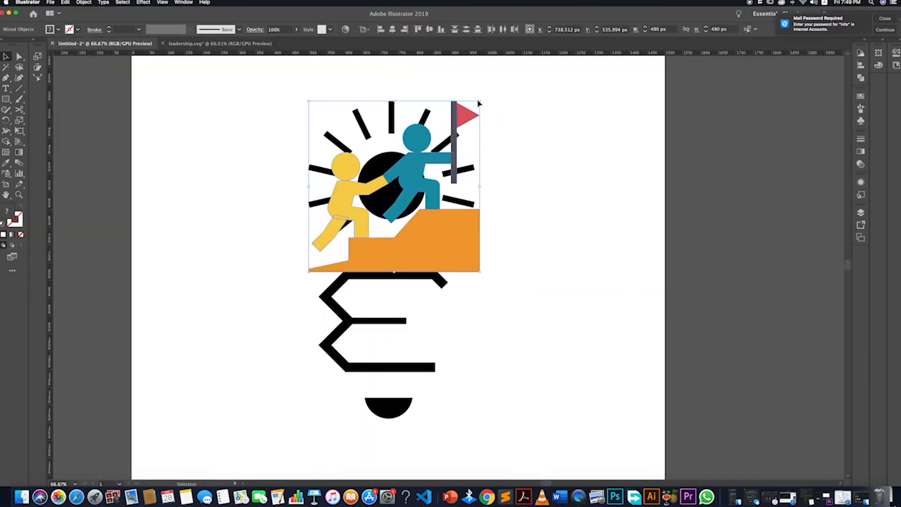
Shrink the climbers icon to about 128 px square over the central circle and fill it with white.
{"action": "left_click_drag", "start_coordinate": [479, 101], "coordinate": [417, 154]}
{"action": "left_click_drag", "start_coordinate": [414, 202], "coordinate": [412, 214]}
{"action": "scroll", "coordinate": [413, 184], "scroll_direction": "up", "scroll_amount": 5}
{"action": "key", "text": "d"}
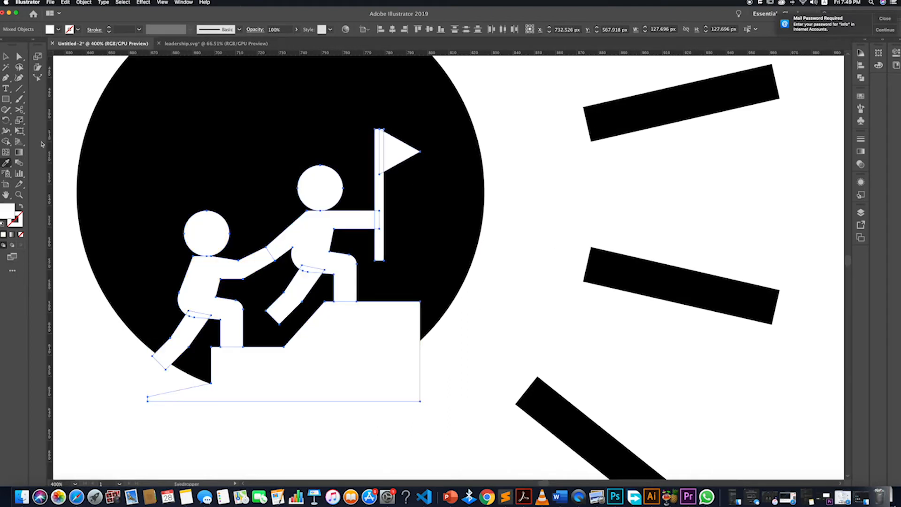
Enlarge the white climbers icon to about 171 px square and fit it inside the black circle.
{"action": "left_click_drag", "start_coordinate": [421, 127], "coordinate": [439, 104]}
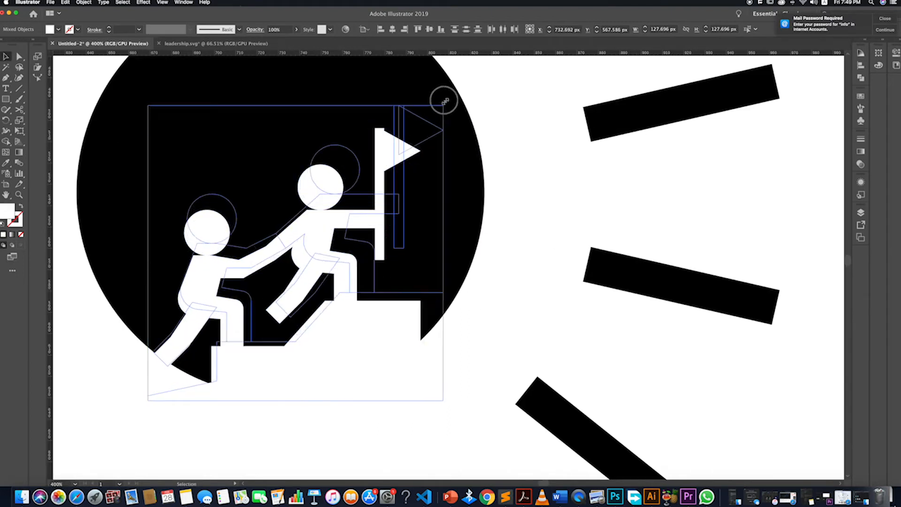
{"action": "left_click_drag", "start_coordinate": [329, 291], "coordinate": [331, 316]}
{"action": "left_click_drag", "start_coordinate": [436, 111], "coordinate": [437, 94]}
{"action": "key", "text": "super+1"}
{"action": "left_click_drag", "start_coordinate": [315, 150], "coordinate": [307, 142]}
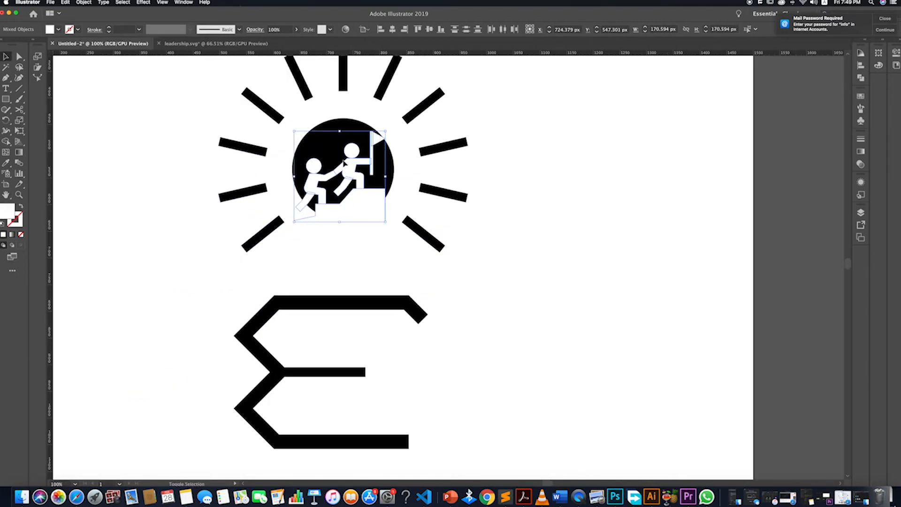
Move the climbers icon slightly lower within the black circle.
{"action": "key", "text": "super+shift+a"}
{"action": "key", "text": "super+minus"}
{"action": "left_click", "coordinate": [339, 206]}
{"action": "left_click", "coordinate": [341, 168], "text": "shift"}
{"action": "left_click_drag", "start_coordinate": [341, 168], "coordinate": [337, 171]}
{"action": "left_click", "coordinate": [493, 230]}
{"action": "scroll", "coordinate": [492, 231], "scroll_direction": "down", "scroll_amount": 3}
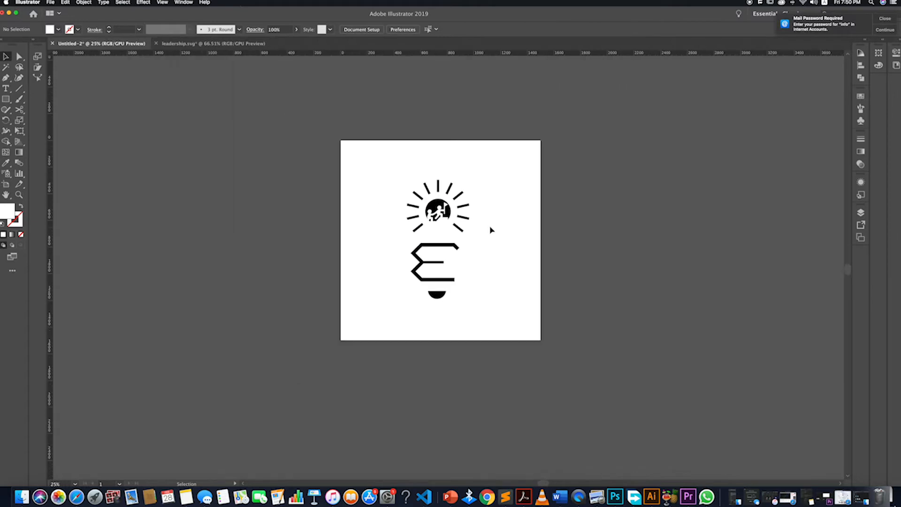
{"action": "left_click", "coordinate": [457, 231]}
{"action": "left_click_drag", "start_coordinate": [492, 247], "coordinate": [456, 188]}
{"action": "key", "text": "Delete"}
{"action": "key", "text": "super+z"}
{"action": "scroll", "coordinate": [499, 211], "scroll_direction": "up", "scroll_amount": 2}
{"action": "left_click_drag", "start_coordinate": [399, 225], "coordinate": [485, 189]}
{"action": "key", "text": "a"}
{"action": "key", "text": "v"}
{"action": "left_click", "coordinate": [502, 247]}
{"action": "left_click_drag", "start_coordinate": [488, 115], "coordinate": [425, 204]}
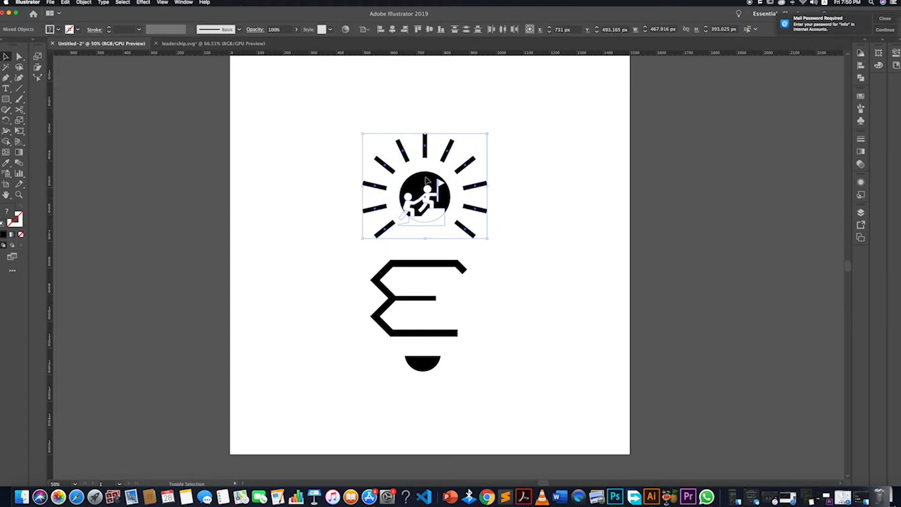
{"action": "left_click", "coordinate": [510, 265]}
{"action": "scroll", "coordinate": [510, 265], "scroll_direction": "down", "scroll_amount": 5}
{"action": "scroll", "coordinate": [516, 282], "scroll_direction": "up", "scroll_amount": 6}
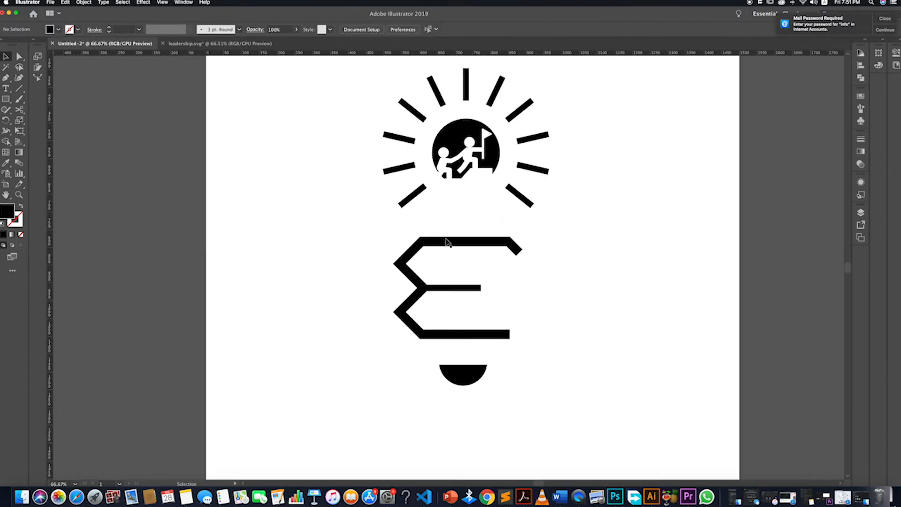
Close most of the gap between the sun and the E-shape, keeping the half-circle base below the E.
{"action": "scroll", "coordinate": [562, 299], "scroll_direction": "down", "scroll_amount": 4}
{"action": "scroll", "coordinate": [563, 298], "scroll_direction": "up", "scroll_amount": 2}
{"action": "left_click_drag", "start_coordinate": [570, 257], "coordinate": [506, 215]}
{"action": "mouse_move", "coordinate": [518, 230]}
{"action": "left_mouse_down"}
{"action": "mouse_move", "coordinate": [516, 238]}
{"action": "mouse_move", "coordinate": [524, 220]}
{"action": "left_mouse_up"}
{"action": "left_click", "coordinate": [565, 269]}
{"action": "scroll", "coordinate": [542, 269], "scroll_direction": "down", "scroll_amount": 3}
{"action": "scroll", "coordinate": [543, 269], "scroll_direction": "up", "scroll_amount": 3}
{"action": "left_click_drag", "start_coordinate": [545, 357], "coordinate": [482, 266]}
{"action": "scroll", "coordinate": [480, 266], "scroll_direction": "up", "scroll_amount": 2}
{"action": "left_click_drag", "start_coordinate": [542, 283], "coordinate": [542, 278]}
{"action": "left_click", "coordinate": [640, 272]}
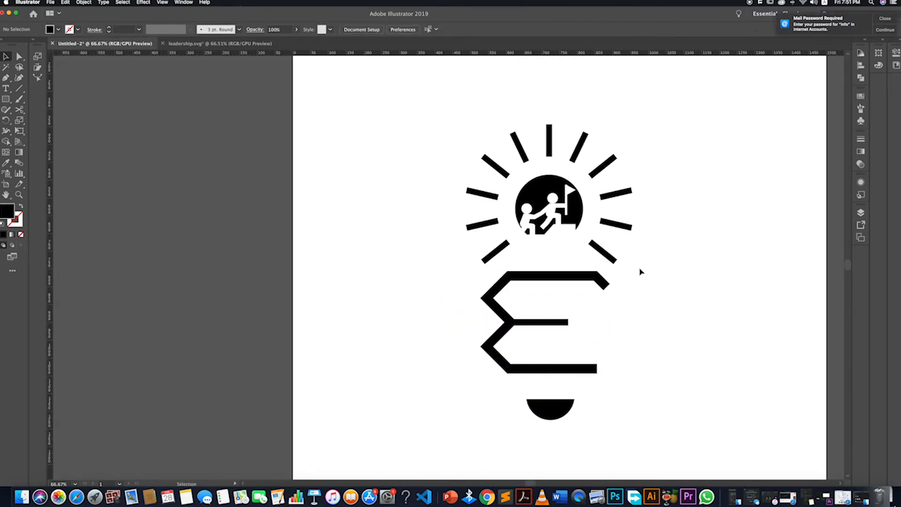
Enlarge the rays slightly and move the half-circle base closer to the E-shape.
{"action": "left_click", "coordinate": [611, 257]}
{"action": "left_click_drag", "start_coordinate": [466, 121], "coordinate": [461, 126]}
{"action": "left_click", "coordinate": [743, 243]}
{"action": "left_click", "coordinate": [607, 439]}
{"action": "left_click_drag", "start_coordinate": [559, 405], "coordinate": [560, 407]}
Group the black circle with the climbers icon.
{"action": "left_click", "coordinate": [615, 257]}
{"action": "left_click", "coordinate": [555, 204]}
{"action": "left_click", "coordinate": [557, 185], "text": "shift"}
{"action": "key", "text": "super+g"}
Align the sun, E-shape and half-circle base on a common vertical axis with horizontal centre alignment.
{"action": "left_click", "coordinate": [617, 247]}
{"action": "left_click", "coordinate": [575, 213]}
{"action": "left_click", "coordinate": [630, 226], "text": "shift"}
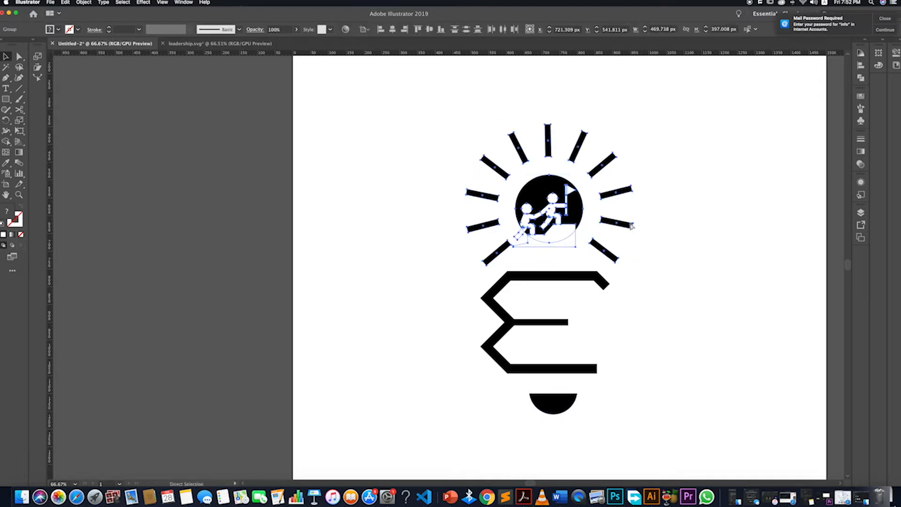
{"action": "left_click", "coordinate": [561, 400]}
{"action": "left_click_drag", "start_coordinate": [590, 430], "coordinate": [508, 278]}
{"action": "scroll", "coordinate": [624, 373], "scroll_direction": "down", "scroll_amount": 3}
{"action": "left_click_drag", "start_coordinate": [643, 397], "coordinate": [550, 264]}
{"action": "left_click", "coordinate": [392, 30]}
{"action": "left_click", "coordinate": [648, 398]}
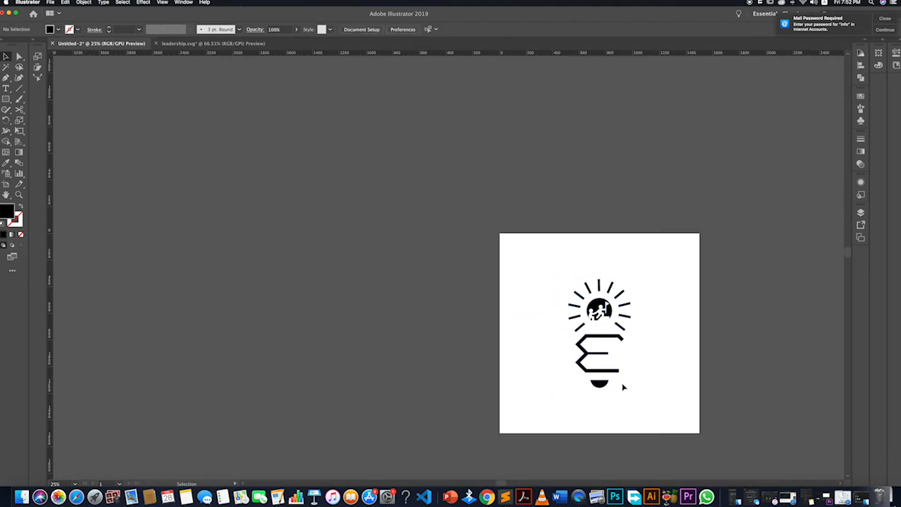
Scale the whole logo down to about half its size.
{"action": "scroll", "coordinate": [624, 388], "scroll_direction": "up", "scroll_amount": 3}
{"action": "scroll", "coordinate": [620, 382], "scroll_direction": "down", "scroll_amount": 2}
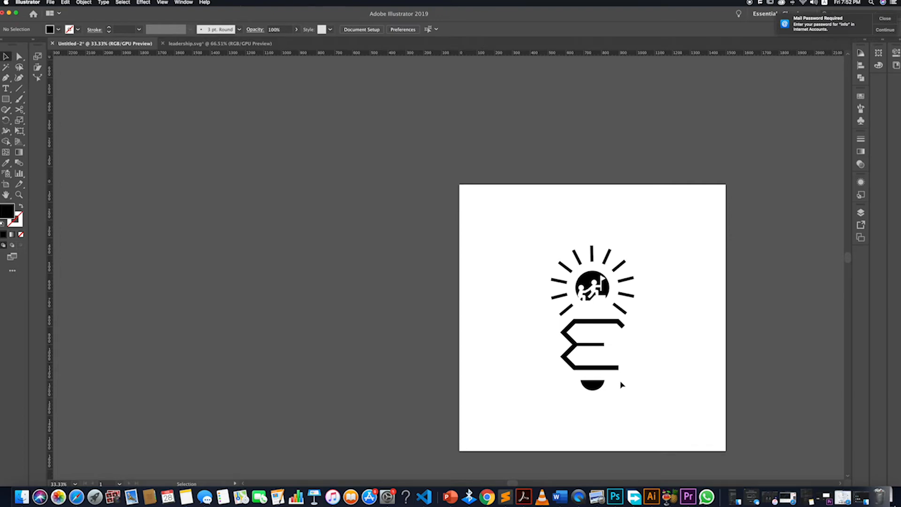
{"action": "scroll", "coordinate": [619, 382], "scroll_direction": "down", "scroll_amount": 2}
{"action": "scroll", "coordinate": [619, 382], "scroll_direction": "right", "scroll_amount": 4}
{"action": "scroll", "coordinate": [534, 383], "scroll_direction": "up", "scroll_amount": 2}
{"action": "left_click_drag", "start_coordinate": [535, 395], "coordinate": [460, 295]}
{"action": "left_click", "coordinate": [516, 369]}
{"action": "left_click_drag", "start_coordinate": [516, 368], "coordinate": [448, 269]}
{"action": "left_click_drag", "start_coordinate": [485, 316], "coordinate": [504, 340]}
{"action": "left_click", "coordinate": [512, 364]}
Fine-tune the position and spacing of the parts of the reduced logo.
{"action": "scroll", "coordinate": [489, 355], "scroll_direction": "up", "scroll_amount": 3}
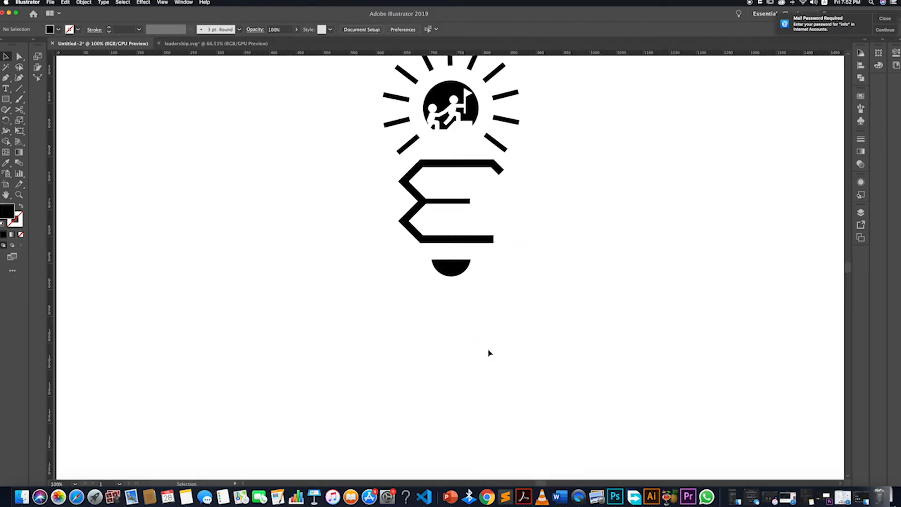
{"action": "scroll", "coordinate": [489, 351], "scroll_direction": "down", "scroll_amount": 2}
{"action": "left_click", "coordinate": [474, 294]}
{"action": "left_click_drag", "start_coordinate": [468, 295], "coordinate": [487, 289]}
{"action": "left_click", "coordinate": [527, 297]}
{"action": "scroll", "coordinate": [502, 319], "scroll_direction": "down", "scroll_amount": 2}
{"action": "scroll", "coordinate": [495, 323], "scroll_direction": "up", "scroll_amount": 1}
{"action": "left_click", "coordinate": [486, 315]}
{"action": "scroll", "coordinate": [485, 316], "scroll_direction": "up", "scroll_amount": 3}
{"action": "left_click", "coordinate": [511, 292]}
{"action": "left_click", "coordinate": [502, 281]}
{"action": "left_click_drag", "start_coordinate": [498, 205], "coordinate": [498, 207]}
{"action": "left_click", "coordinate": [558, 271]}
Select the whole logo and move it slightly down on the artboard.
{"action": "scroll", "coordinate": [558, 272], "scroll_direction": "down", "scroll_amount": 3}
{"action": "key", "text": "super+a"}
{"action": "left_click_drag", "start_coordinate": [530, 247], "coordinate": [530, 255]}
{"action": "left_click", "coordinate": [579, 267]}
{"action": "scroll", "coordinate": [534, 244], "scroll_direction": "up", "scroll_amount": 6}
{"action": "scroll", "coordinate": [563, 348], "scroll_direction": "down", "scroll_amount": 6}
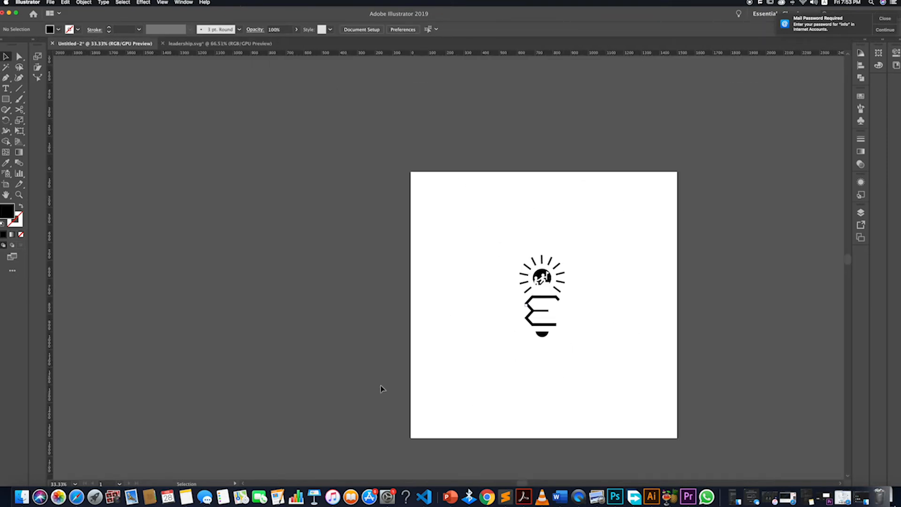
Switch to Safari, close the Flaticon page and review the client's logo form answers on services, audience, message and colour preferences.
{"action": "left_click", "coordinate": [76, 497]}
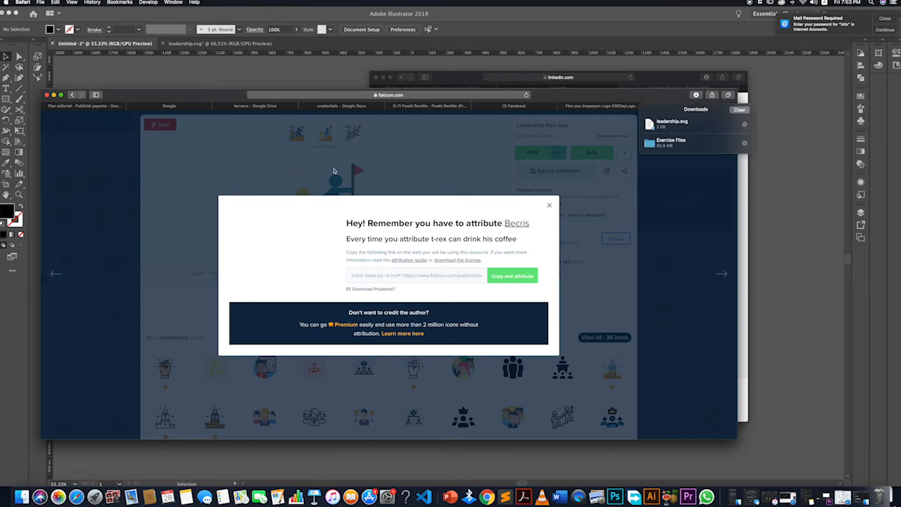
{"action": "left_click", "coordinate": [595, 105]}
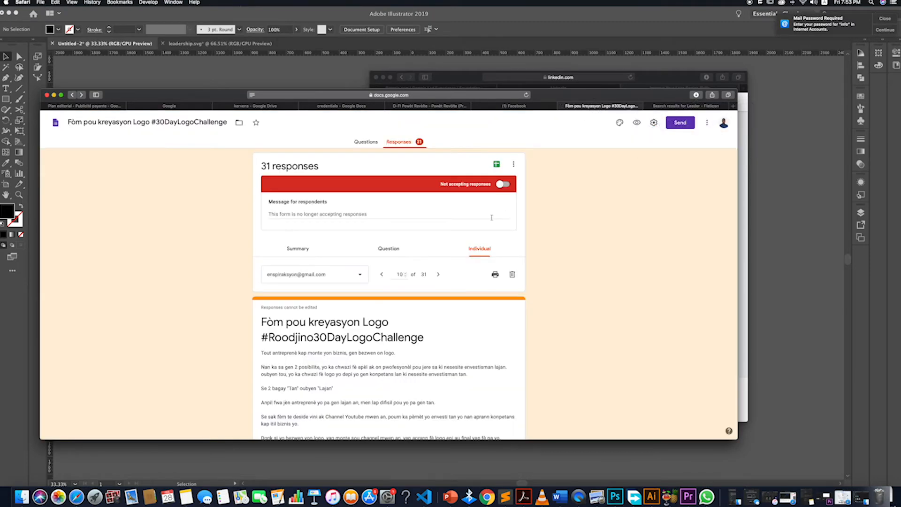
{"action": "scroll", "coordinate": [502, 229], "scroll_direction": "down", "scroll_amount": 15}
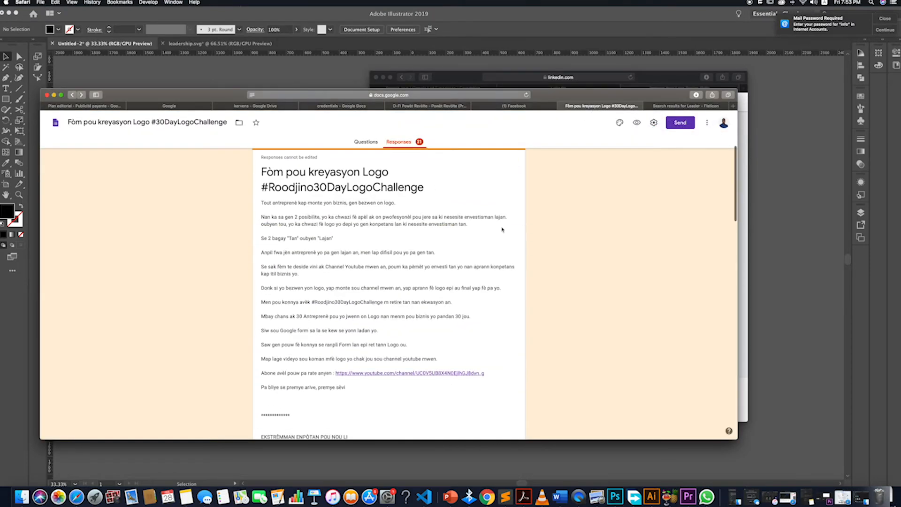
{"action": "left_click", "coordinate": [648, 107]}
{"action": "scroll", "coordinate": [536, 258], "scroll_direction": "down", "scroll_amount": 5}
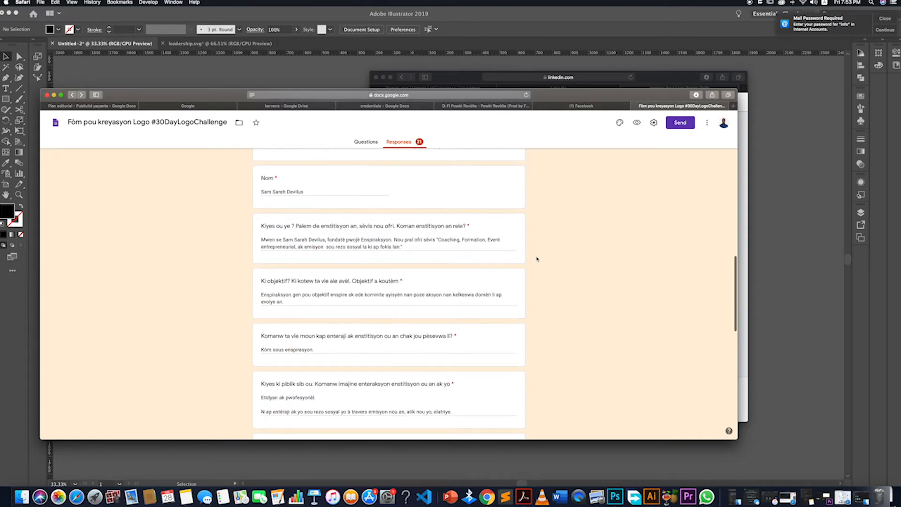
{"action": "scroll", "coordinate": [536, 258], "scroll_direction": "down", "scroll_amount": 5}
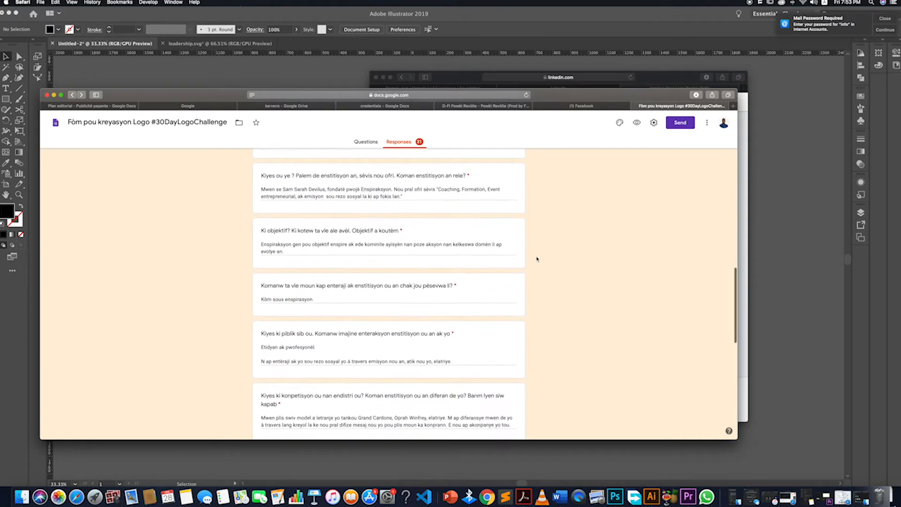
{"action": "scroll", "coordinate": [536, 258], "scroll_direction": "down", "scroll_amount": 8}
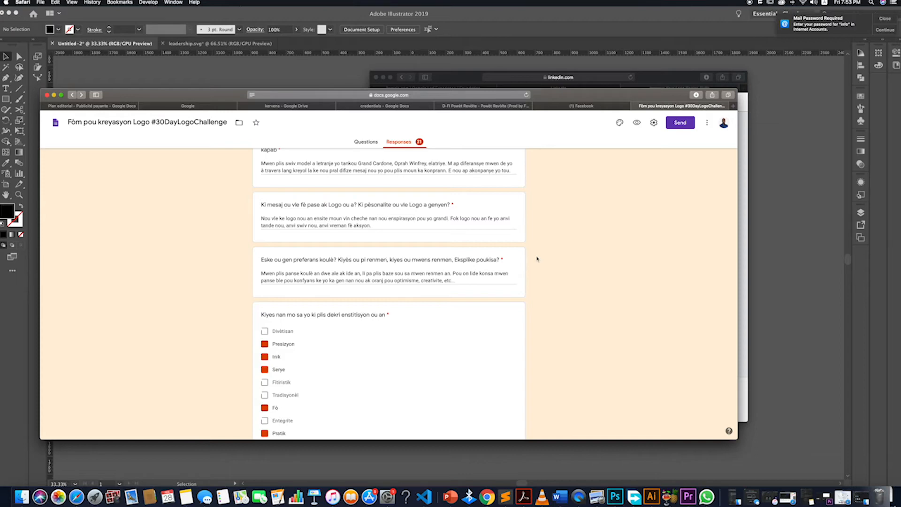
{"action": "scroll", "coordinate": [539, 257], "scroll_direction": "down", "scroll_amount": 1}
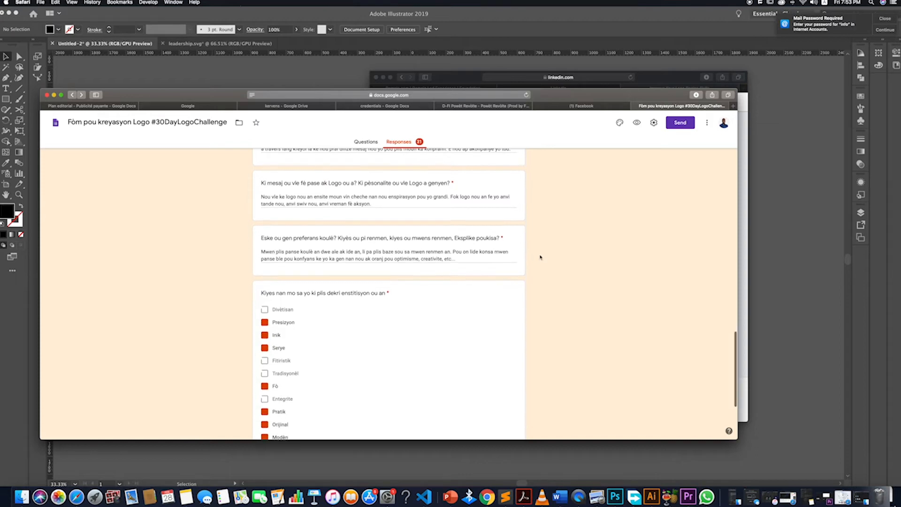
Find Adobe Color with a web search for "adobe cc color" and search its explored themes for "orange".
{"action": "left_click", "coordinate": [733, 107]}
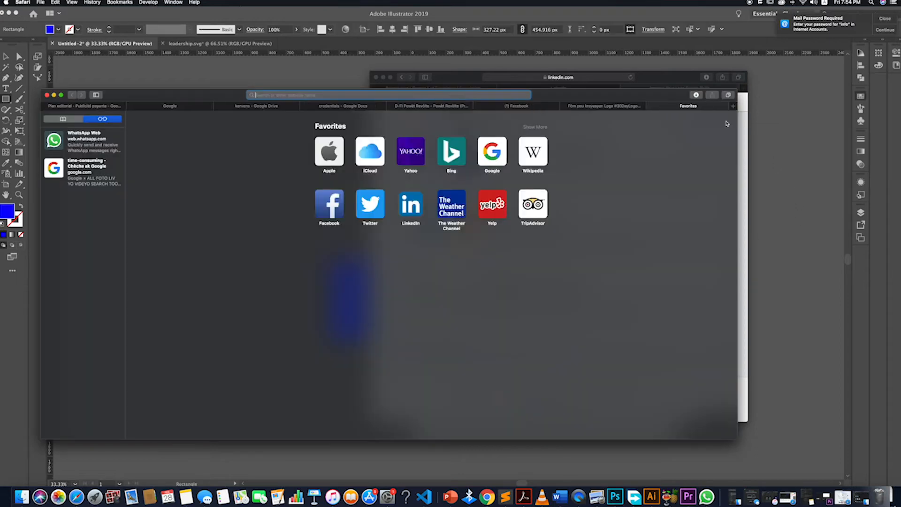
{"action": "type", "text": "adobe cc color"}
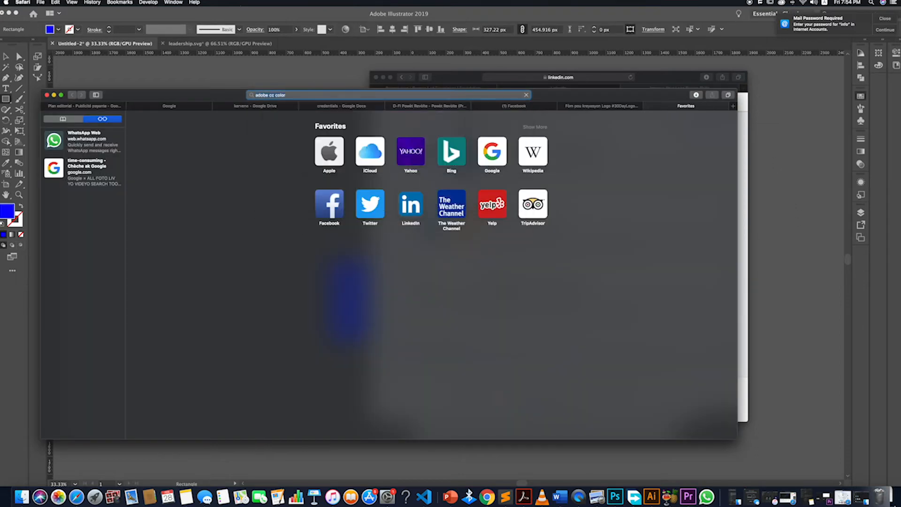
{"action": "key", "text": "Return"}
{"action": "left_click", "coordinate": [164, 185]}
{"action": "left_click", "coordinate": [371, 119]}
{"action": "left_click", "coordinate": [352, 140]}
{"action": "type", "text": "orange"}
{"action": "key", "text": "Return"}
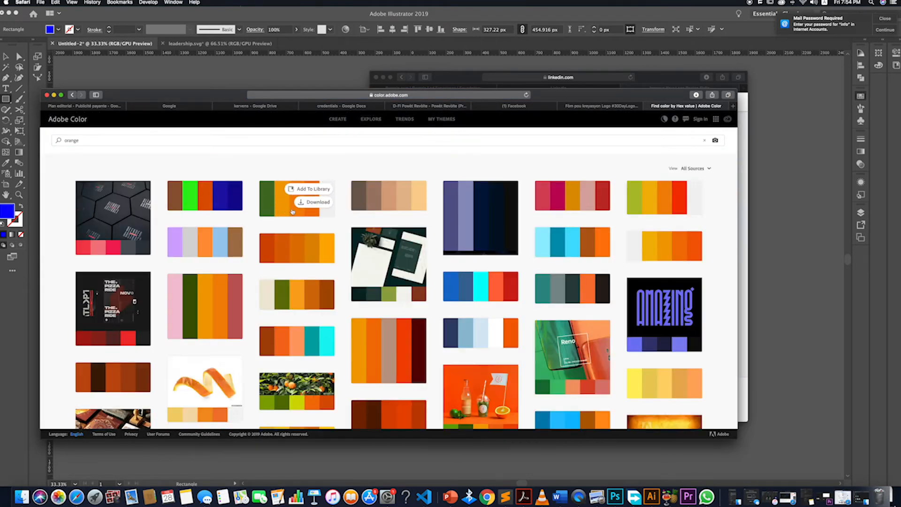
Open the "orange isolated on white" theme and copy the hex code of its orange #F28705.
{"action": "left_click", "coordinate": [288, 214]}
{"action": "left_click", "coordinate": [290, 214]}
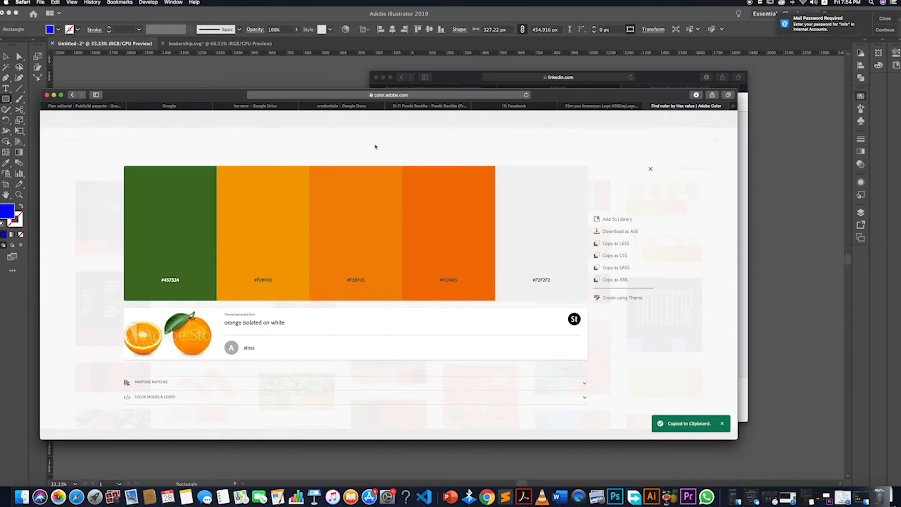
{"action": "left_click", "coordinate": [650, 169]}
{"action": "left_click", "coordinate": [308, 192]}
{"action": "left_click", "coordinate": [72, 95]}
{"action": "left_click", "coordinate": [292, 215]}
{"action": "left_click", "coordinate": [441, 279]}
{"action": "left_click", "coordinate": [651, 170]}
Switch to Illustrator and fill the blue rectangle with #F28705.
{"action": "key", "text": "super+Tab"}
{"action": "double_click", "coordinate": [7, 211]}
{"action": "key", "text": "super+v"}
{"action": "left_click", "coordinate": [719, 303]}
{"action": "left_click", "coordinate": [5, 56]}
{"action": "double_click", "coordinate": [8, 211]}
{"action": "left_click", "coordinate": [719, 316]}
In Adobe Color in Safari, create a Complementary theme from base colour #F28705 and copy its blue #05A5F2.
{"action": "left_click", "coordinate": [75, 495]}
{"action": "left_click", "coordinate": [373, 120]}
{"action": "left_click", "coordinate": [335, 119]}
{"action": "left_click_drag", "start_coordinate": [348, 347], "coordinate": [296, 345]}
{"action": "key", "text": "super+v"}
{"action": "key", "text": "Return"}
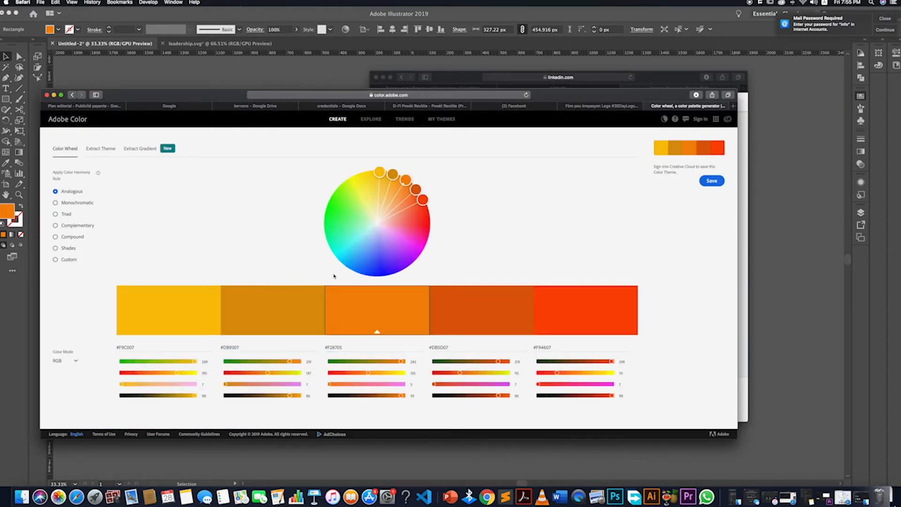
{"action": "left_click", "coordinate": [68, 225]}
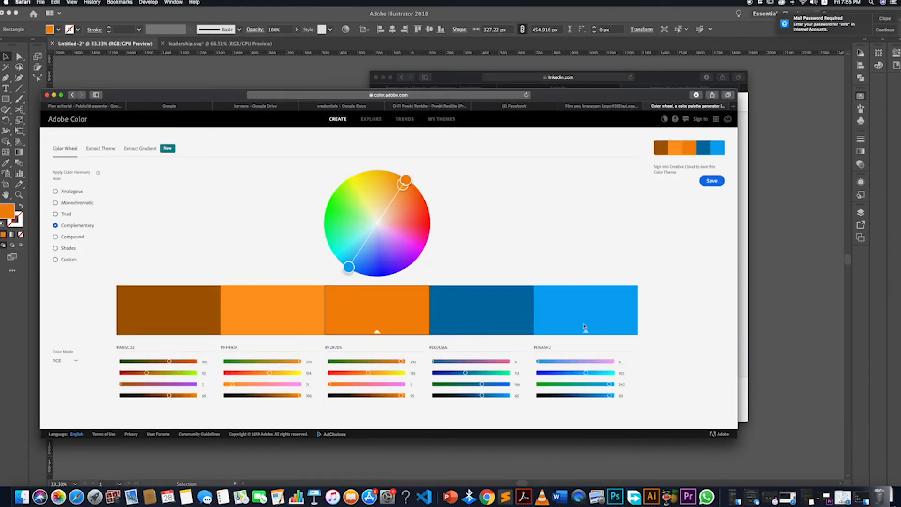
{"action": "left_click_drag", "start_coordinate": [534, 347], "coordinate": [694, 356]}
{"action": "key", "text": "super+c"}
Switch to Illustrator, place a copy of the orange rectangle beside it and fill the copy with #05A5F2.
{"action": "key", "text": "super+Tab"}
{"action": "left_click_drag", "start_coordinate": [353, 328], "coordinate": [286, 328]}
{"action": "double_click", "coordinate": [7, 211]}
{"action": "key", "text": "super+v"}
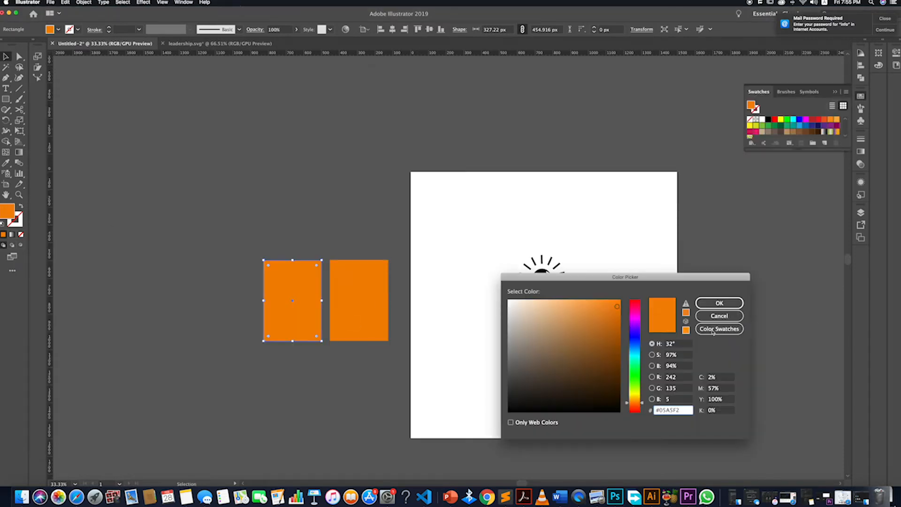
{"action": "left_click", "coordinate": [719, 303]}
Recolour the sun's rays orange and its circle blue, using the colours of the two swatch rectangles.
{"action": "left_click", "coordinate": [515, 365]}
{"action": "scroll", "coordinate": [516, 361], "scroll_direction": "right", "scroll_amount": 2}
{"action": "scroll", "coordinate": [511, 282], "scroll_direction": "up", "scroll_amount": 2}
{"action": "double_click", "coordinate": [505, 281]}
{"action": "key", "text": "Escape"}
{"action": "double_click", "coordinate": [495, 280]}
{"action": "left_click", "coordinate": [493, 279]}
{"action": "double_click", "coordinate": [495, 280]}
{"action": "key", "text": "i"}
{"action": "scroll", "coordinate": [91, 326], "scroll_direction": "down", "scroll_amount": 3}
{"action": "left_click", "coordinate": [70, 331]}
{"action": "left_click", "coordinate": [7, 57]}
{"action": "double_click", "coordinate": [299, 273]}
{"action": "left_click", "coordinate": [258, 319]}
{"action": "right_click", "coordinate": [258, 318]}
{"action": "left_click", "coordinate": [276, 375]}
{"action": "left_click", "coordinate": [291, 338]}
{"action": "left_click", "coordinate": [257, 321]}
{"action": "key", "text": "i"}
{"action": "left_click", "coordinate": [98, 323]}
{"action": "left_click", "coordinate": [7, 56]}
Recolour the leadership icon inside the sun with the orange sampled from a ray.
{"action": "left_click", "coordinate": [207, 300]}
{"action": "scroll", "coordinate": [244, 315], "scroll_direction": "up", "scroll_amount": 4}
{"action": "double_click", "coordinate": [247, 314]}
{"action": "key", "text": "i"}
{"action": "left_click", "coordinate": [290, 269]}
{"action": "left_click", "coordinate": [7, 56]}
{"action": "double_click", "coordinate": [227, 263]}
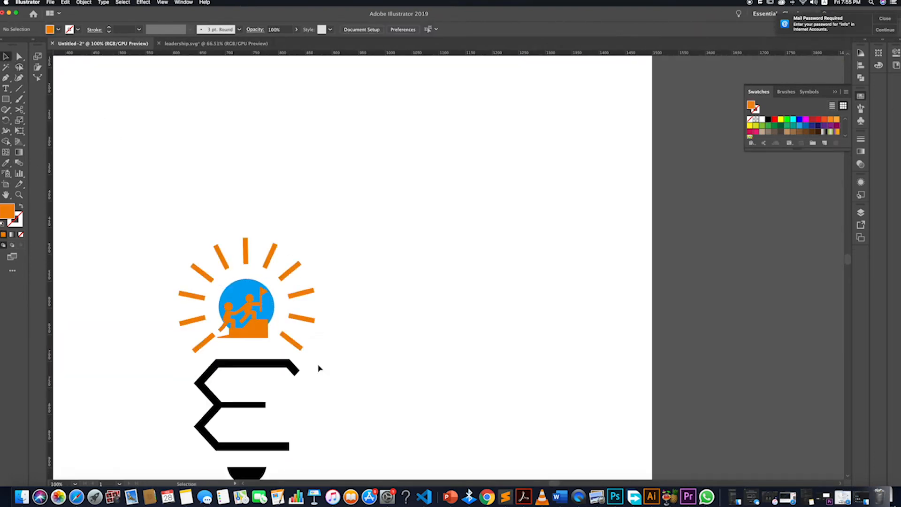
Fill the leadership icon inside the blue circle with white.
{"action": "scroll", "coordinate": [235, 281], "scroll_direction": "down", "scroll_amount": 4}
{"action": "scroll", "coordinate": [226, 295], "scroll_direction": "up", "scroll_amount": 4}
{"action": "double_click", "coordinate": [285, 294]}
{"action": "left_click", "coordinate": [762, 119]}
{"action": "double_click", "coordinate": [334, 345]}
{"action": "scroll", "coordinate": [336, 349], "scroll_direction": "down", "scroll_amount": 1}
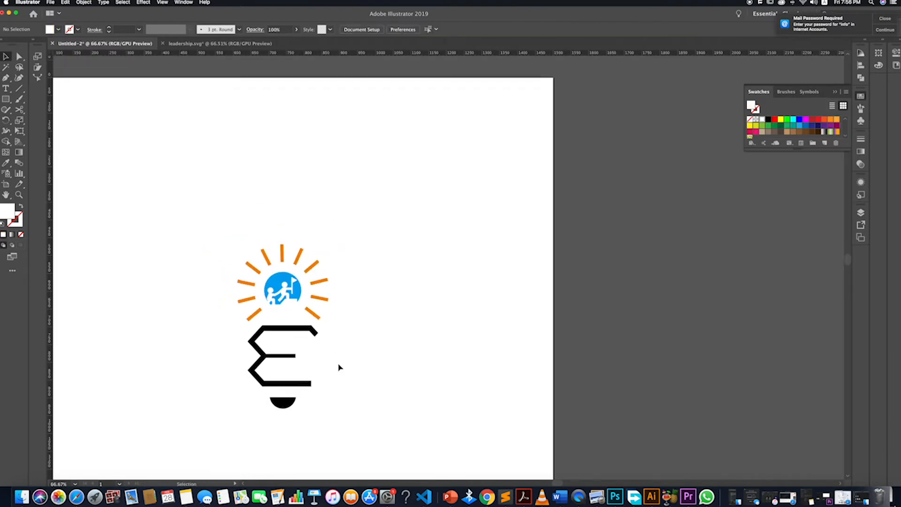
Recolour the E-shape and the half-circle base with the orange sampled from the swatch rectangle.
{"action": "scroll", "coordinate": [339, 367], "scroll_direction": "down", "scroll_amount": 3}
{"action": "left_click_drag", "start_coordinate": [322, 374], "coordinate": [229, 280]}
{"action": "key", "text": "i"}
{"action": "scroll", "coordinate": [235, 300], "scroll_direction": "down", "scroll_amount": 3}
{"action": "scroll", "coordinate": [179, 282], "scroll_direction": "left", "scroll_amount": 2}
{"action": "left_click", "coordinate": [135, 271]}
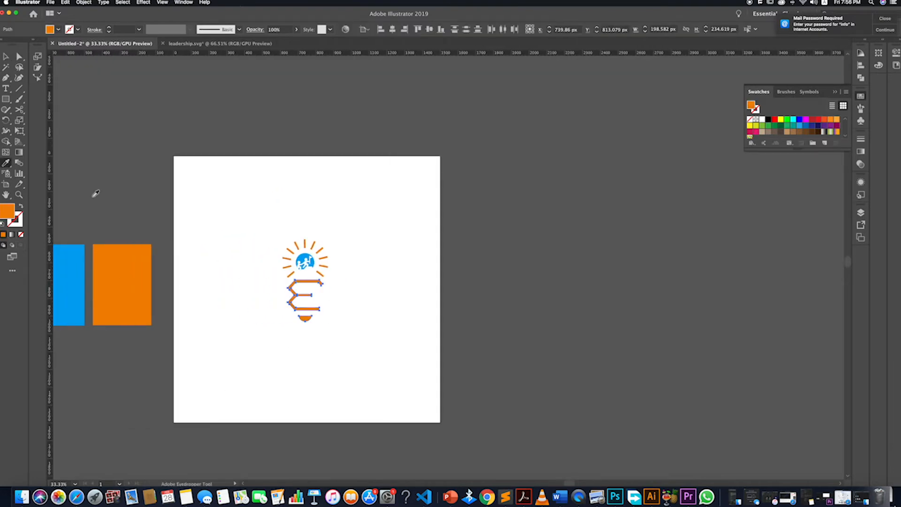
{"action": "left_click", "coordinate": [368, 296]}
Switch to Adobe Color in Safari and shift the theme's base orange towards yellow-orange on the color wheel.
{"action": "scroll", "coordinate": [307, 344], "scroll_direction": "up", "scroll_amount": 3}
{"action": "left_click", "coordinate": [77, 496]}
{"action": "left_click_drag", "start_coordinate": [406, 179], "coordinate": [385, 171]}
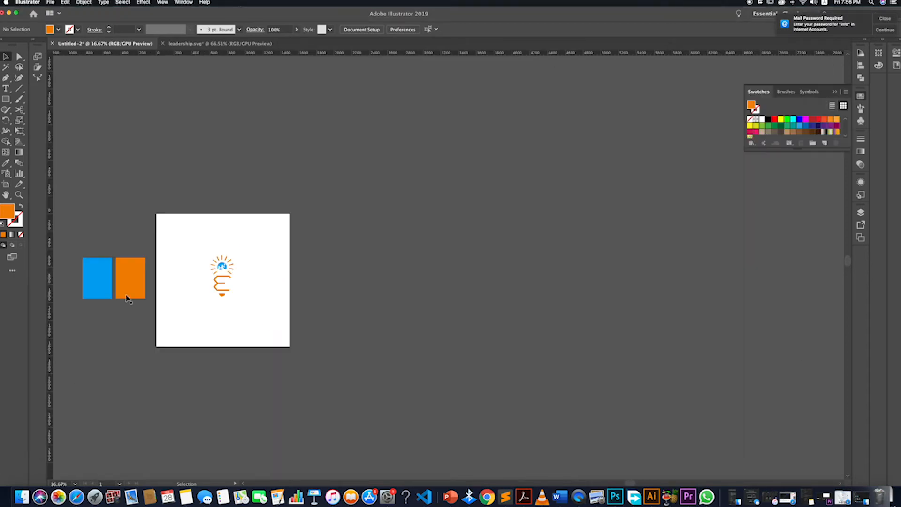
Switch to Illustrator and fill the blue rectangle with the new amber and the orange rectangle with the new blue.
{"action": "double_click", "coordinate": [7, 211]}
{"action": "key", "text": "Return"}
{"action": "left_click", "coordinate": [130, 277]}
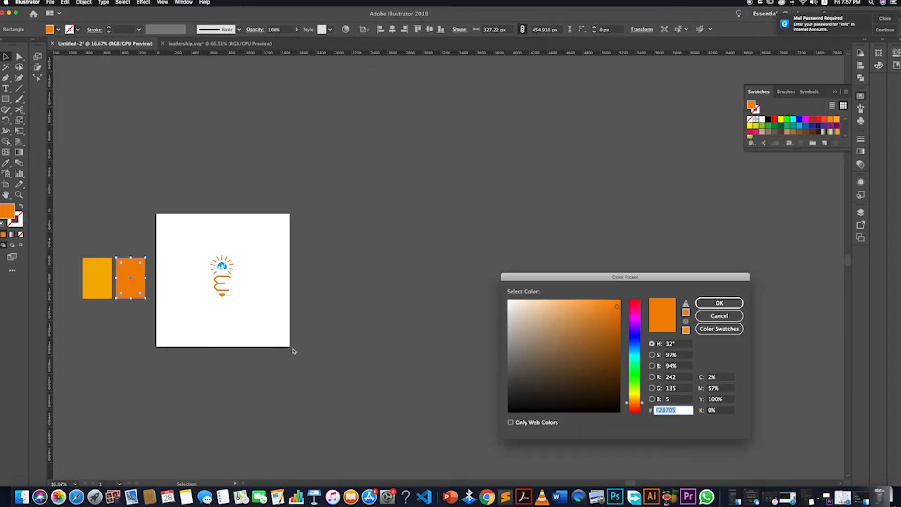
{"action": "key", "text": "super+v"}
{"action": "key", "text": "Return"}
{"action": "left_click", "coordinate": [308, 373]}
Recolour the E-shape with the amber sampled from the swatch rectangle.
{"action": "scroll", "coordinate": [208, 299], "scroll_direction": "up", "scroll_amount": 2}
{"action": "scroll", "coordinate": [207, 299], "scroll_direction": "down", "scroll_amount": 2}
{"action": "left_click", "coordinate": [220, 290]}
{"action": "key", "text": "i"}
{"action": "left_click", "coordinate": [97, 277]}
{"action": "key", "text": "v"}
{"action": "left_click", "coordinate": [240, 296]}
{"action": "scroll", "coordinate": [230, 291], "scroll_direction": "up", "scroll_amount": 2}
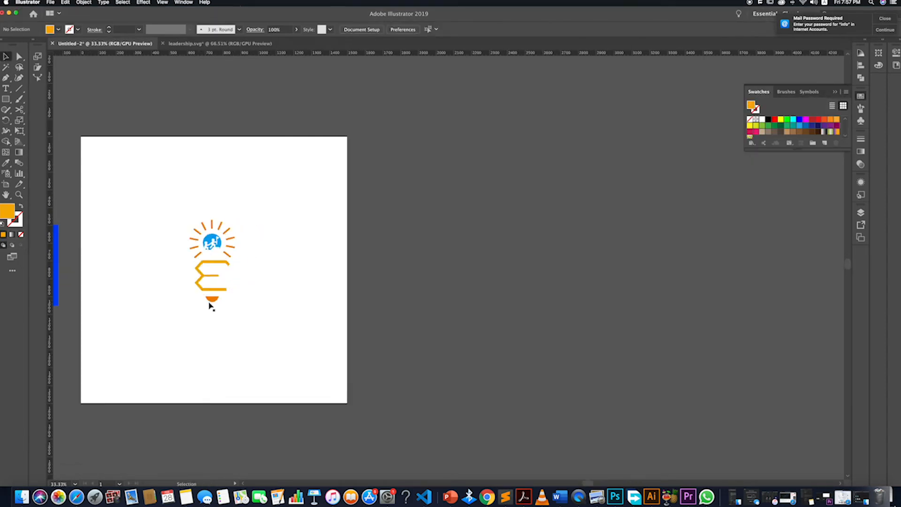
Recolour the half-circle base with the sampled amber and move the two swatch rectangles onto the artboard beside the bulb.
{"action": "scroll", "coordinate": [208, 300], "scroll_direction": "down", "scroll_amount": 2}
{"action": "left_click", "coordinate": [210, 299]}
{"action": "key", "text": "i"}
{"action": "left_click", "coordinate": [96, 278]}
{"action": "key", "text": "v"}
{"action": "left_click", "coordinate": [291, 414]}
{"action": "left_click_drag", "start_coordinate": [88, 282], "coordinate": [250, 267]}
Recolour the sun's rays with the amber sampled from the swatch rectangle.
{"action": "left_click", "coordinate": [229, 291]}
{"action": "scroll", "coordinate": [199, 274], "scroll_direction": "up", "scroll_amount": 5}
{"action": "left_click", "coordinate": [315, 292]}
{"action": "key", "text": "i"}
{"action": "left_click", "coordinate": [462, 218]}
{"action": "key", "text": "v"}
Recolour the circle behind the leadership icon with the blue sampled from the swatch rectangle.
{"action": "double_click", "coordinate": [261, 241]}
{"action": "left_click", "coordinate": [261, 240]}
{"action": "key", "text": "i"}
{"action": "left_click", "coordinate": [521, 231]}
{"action": "key", "text": "v"}
{"action": "key", "text": "Escape"}
{"action": "scroll", "coordinate": [253, 254], "scroll_direction": "up", "scroll_amount": 2}
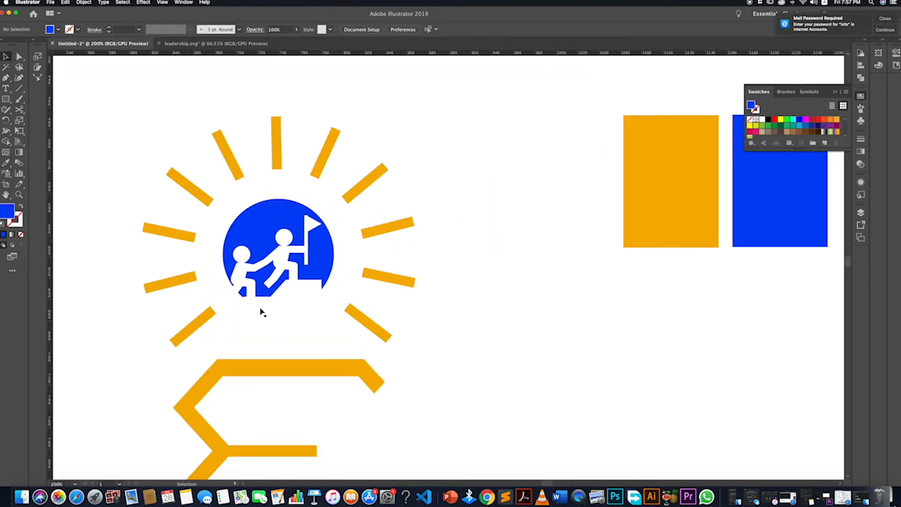
With the Live Paint Bucket, sample the swatch's amber and paint the lower climber in the circle and icon group.
{"action": "left_click", "coordinate": [288, 292]}
{"action": "scroll", "coordinate": [289, 292], "scroll_direction": "down", "scroll_amount": 4}
{"action": "left_click", "coordinate": [6, 142]}
{"action": "left_click", "coordinate": [52, 165]}
{"action": "left_click", "coordinate": [7, 141]}
{"action": "left_click", "coordinate": [52, 154]}
{"action": "scroll", "coordinate": [290, 281], "scroll_direction": "up", "scroll_amount": 4}
{"action": "scroll", "coordinate": [295, 256], "scroll_direction": "down", "scroll_amount": 1}
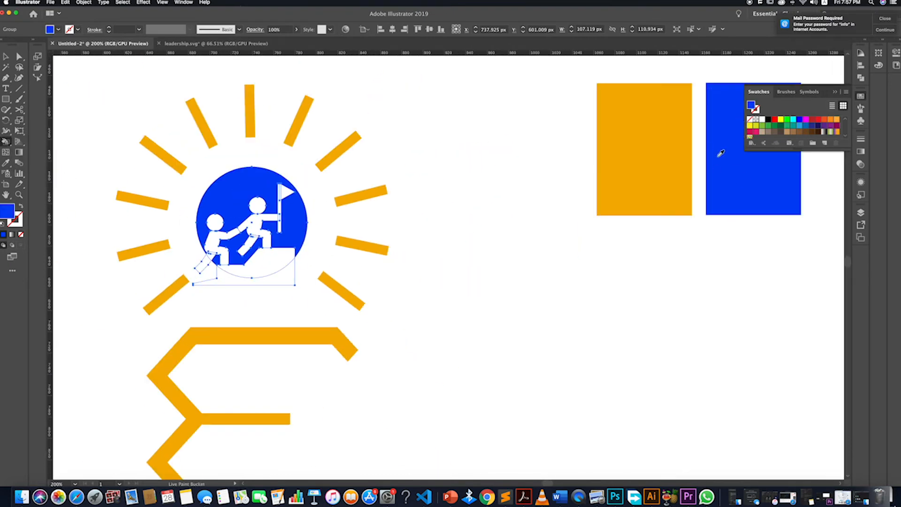
{"action": "left_click", "coordinate": [647, 150], "text": "alt"}
{"action": "left_click", "coordinate": [215, 228]}
{"action": "scroll", "coordinate": [212, 240], "scroll_direction": "up", "scroll_amount": 2}
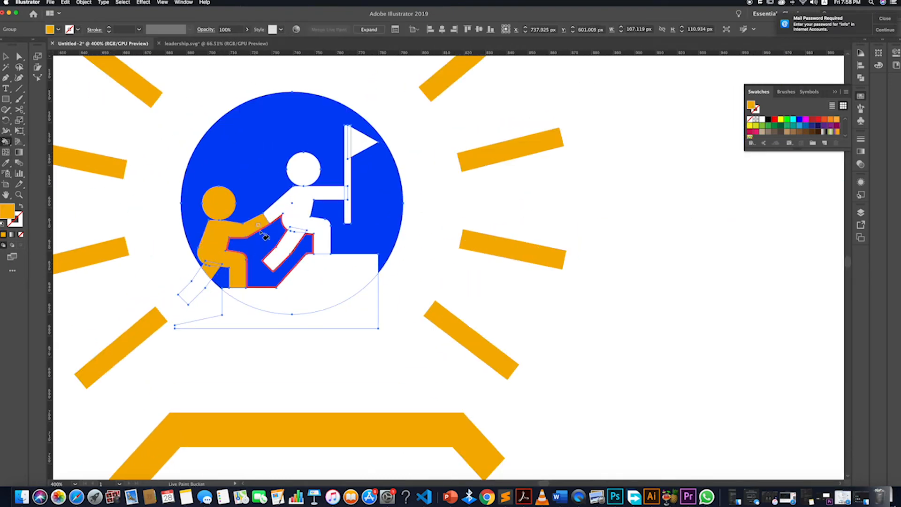
Paint the leading climber, the mountain inside the circle and the flag amber with the Live Paint Bucket.
{"action": "left_click_drag", "start_coordinate": [284, 250], "coordinate": [295, 216]}
{"action": "left_click", "coordinate": [305, 172]}
{"action": "left_click", "coordinate": [343, 271]}
{"action": "left_click_drag", "start_coordinate": [349, 211], "coordinate": [346, 189]}
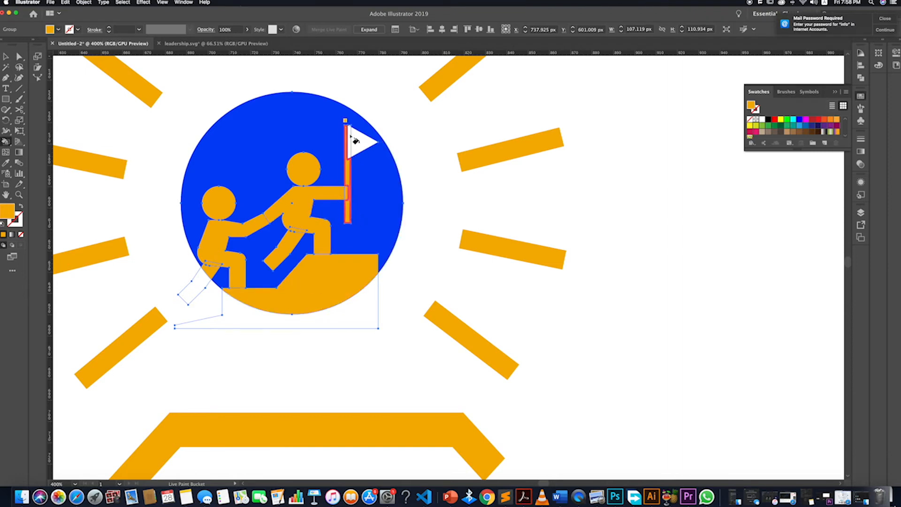
{"action": "left_click", "coordinate": [359, 140]}
{"action": "scroll", "coordinate": [349, 135], "scroll_direction": "up", "scroll_amount": 5}
{"action": "left_click", "coordinate": [360, 90]}
{"action": "scroll", "coordinate": [353, 155], "scroll_direction": "down", "scroll_amount": 6}
{"action": "left_click", "coordinate": [6, 56]}
{"action": "left_click", "coordinate": [572, 294]}
Reduce the height of the E-shape slightly.
{"action": "scroll", "coordinate": [572, 295], "scroll_direction": "down", "scroll_amount": 1}
{"action": "scroll", "coordinate": [570, 319], "scroll_direction": "down", "scroll_amount": 4}
{"action": "scroll", "coordinate": [565, 341], "scroll_direction": "up", "scroll_amount": 1}
{"action": "scroll", "coordinate": [561, 340], "scroll_direction": "down", "scroll_amount": 1}
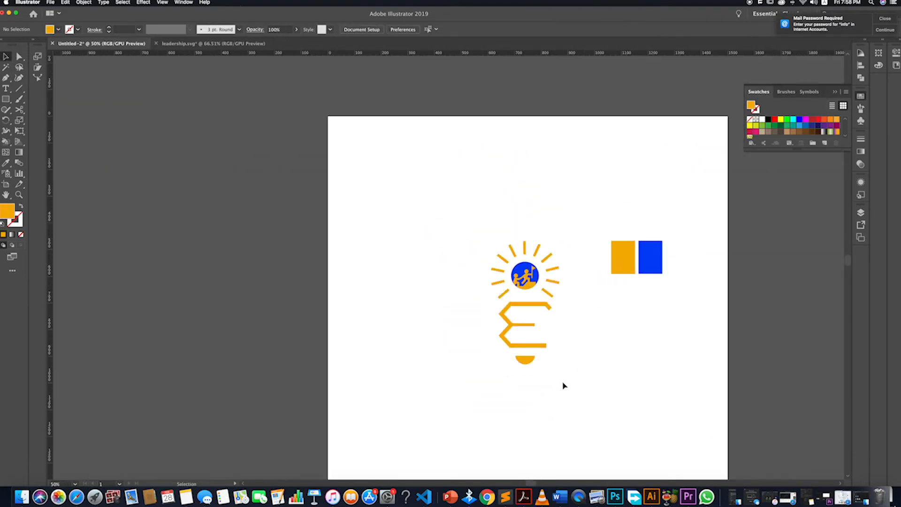
{"action": "left_click", "coordinate": [539, 346]}
{"action": "left_click_drag", "start_coordinate": [525, 302], "coordinate": [524, 304]}
{"action": "left_click", "coordinate": [565, 358]}
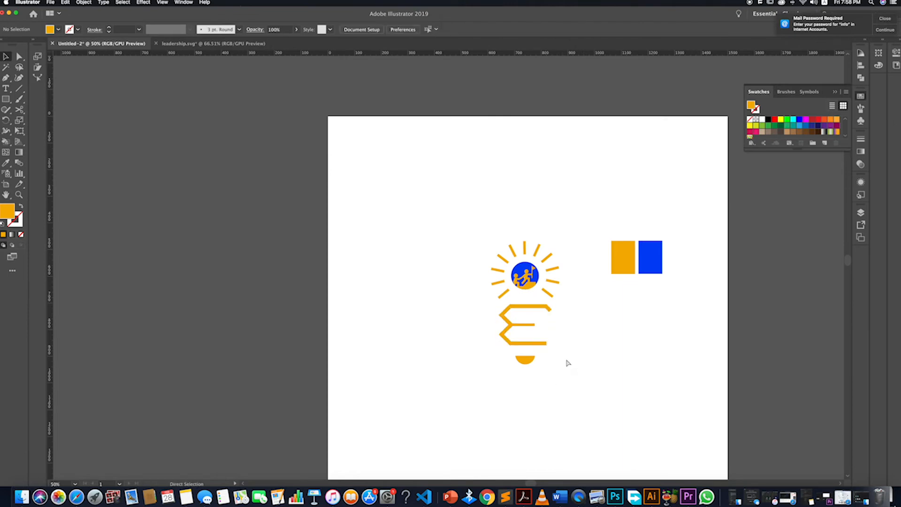
Scale the sun with its icon down slightly and lower it towards the E, and shift the half-circle base slightly sideways.
{"action": "left_click_drag", "start_coordinate": [509, 258], "coordinate": [496, 246]}
{"action": "left_click_drag", "start_coordinate": [559, 240], "coordinate": [557, 243]}
{"action": "left_click_drag", "start_coordinate": [525, 276], "coordinate": [526, 279]}
{"action": "left_click", "coordinate": [577, 328]}
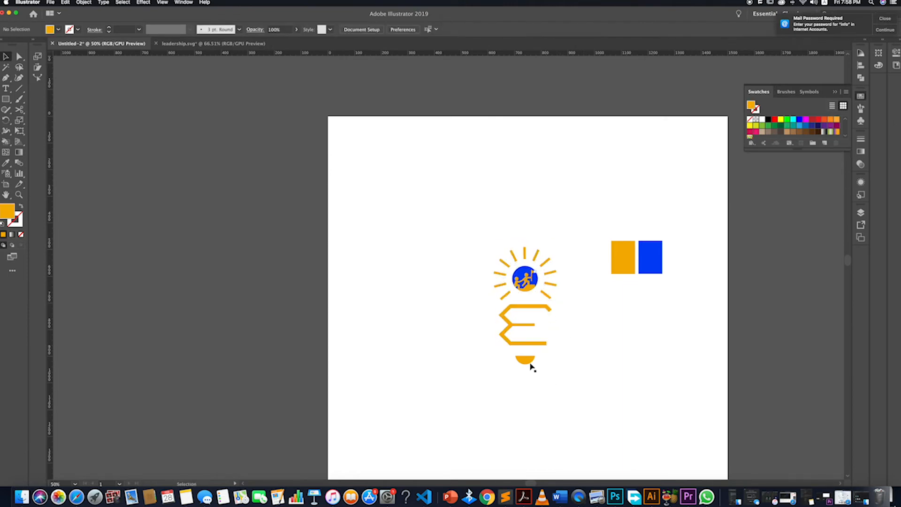
{"action": "left_click_drag", "start_coordinate": [533, 362], "coordinate": [533, 361]}
{"action": "left_click", "coordinate": [541, 387]}
Add the black text ENKSPIRASYON in Myriad Pro Regular below the bulb and scale it to about 110 pt.
{"action": "key", "text": "t"}
{"action": "scroll", "coordinate": [469, 370], "scroll_direction": "down", "scroll_amount": 3}
{"action": "left_click", "coordinate": [445, 344]}
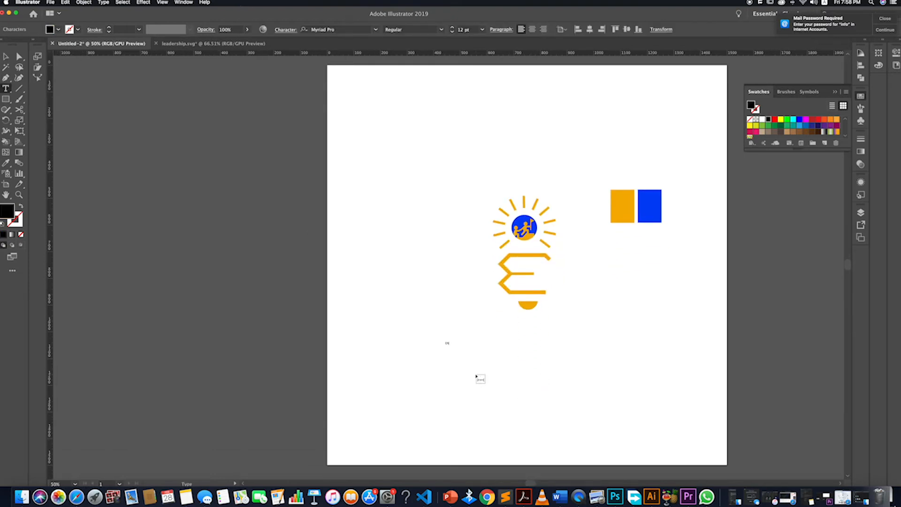
{"action": "left_click", "coordinate": [6, 56]}
{"action": "left_click_drag", "start_coordinate": [466, 346], "coordinate": [635, 374]}
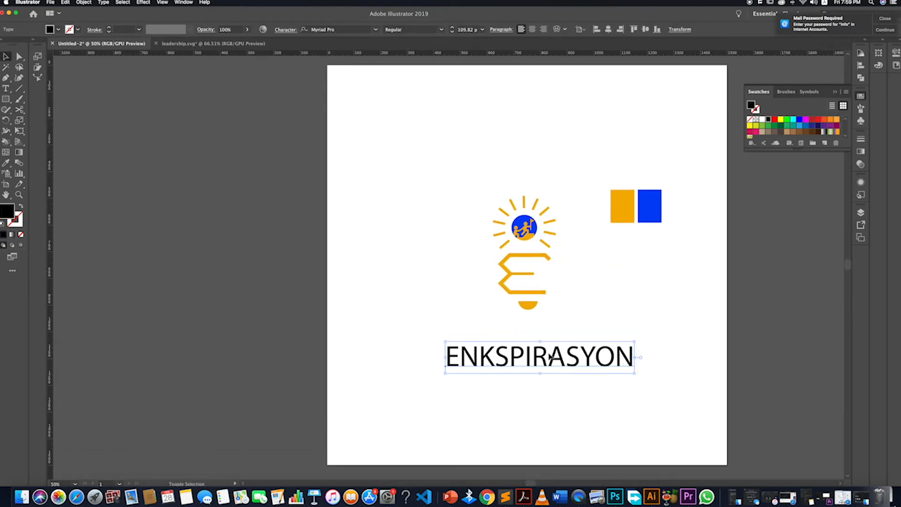
{"action": "left_click_drag", "start_coordinate": [550, 367], "coordinate": [540, 352]}
Recolour the E-shape with the blue sampled from the swatch rectangle.
{"action": "scroll", "coordinate": [540, 352], "scroll_direction": "right", "scroll_amount": 3}
{"action": "left_click", "coordinate": [476, 256]}
{"action": "key", "text": "i"}
{"action": "left_click", "coordinate": [591, 206]}
{"action": "key", "text": "v"}
{"action": "left_click", "coordinate": [674, 319]}
Move the ENKSPIRASYON text further down the artboard and raise the sun slightly away from the E.
{"action": "left_click_drag", "start_coordinate": [452, 340], "coordinate": [453, 400]}
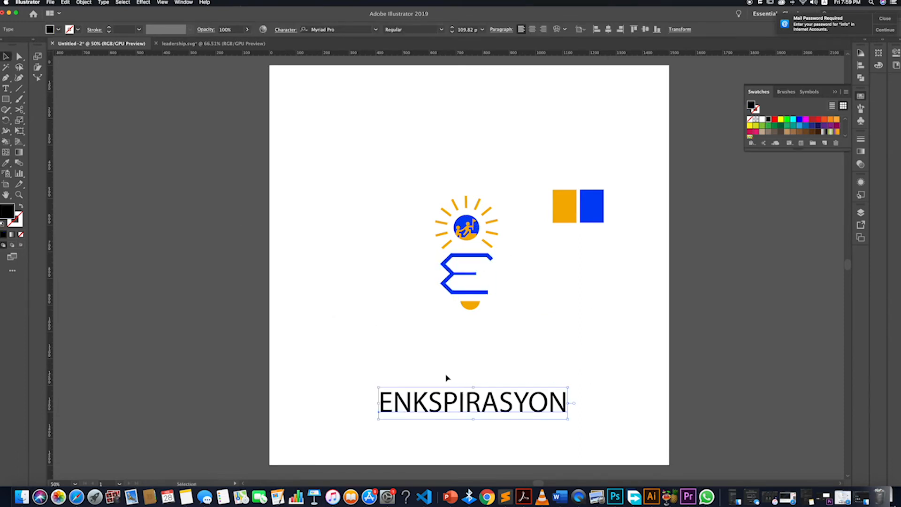
{"action": "left_click_drag", "start_coordinate": [441, 205], "coordinate": [441, 198]}
{"action": "left_click", "coordinate": [482, 309]}
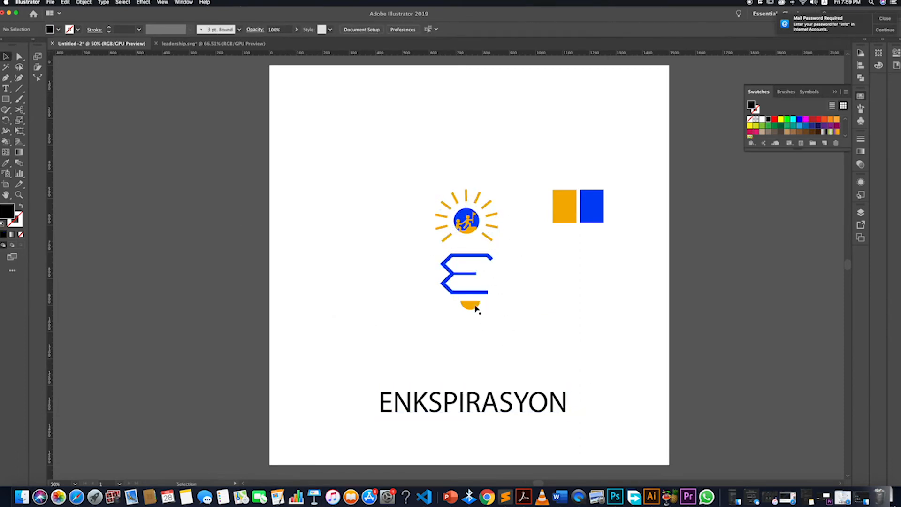
Move the swatch rectangles aside to the artboard's edge and enlarge the sun to about twice its size above the E.
{"action": "left_click_drag", "start_coordinate": [609, 230], "coordinate": [559, 201]}
{"action": "left_click_drag", "start_coordinate": [591, 209], "coordinate": [655, 269]}
{"action": "left_click_drag", "start_coordinate": [514, 247], "coordinate": [437, 190]}
{"action": "left_click_drag", "start_coordinate": [499, 189], "coordinate": [531, 164]}
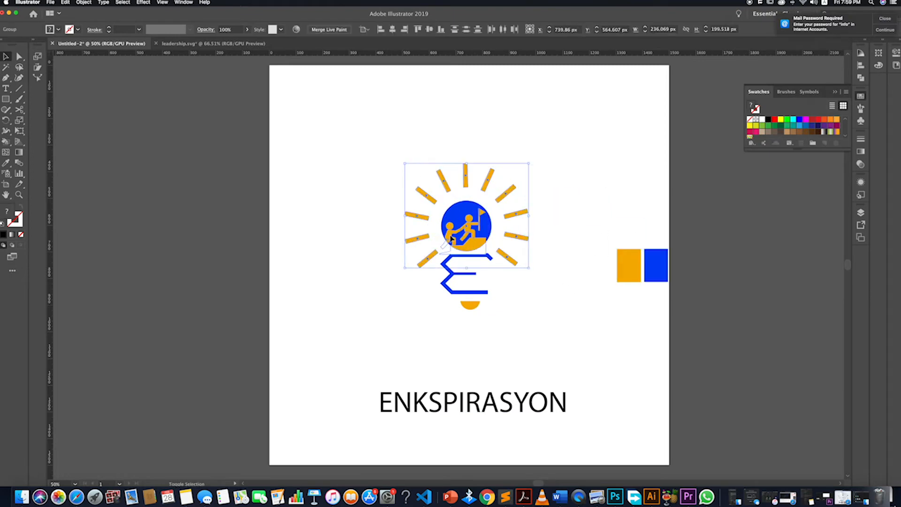
{"action": "left_click_drag", "start_coordinate": [469, 213], "coordinate": [469, 198]}
{"action": "left_click", "coordinate": [498, 338]}
{"action": "scroll", "coordinate": [490, 330], "scroll_direction": "down", "scroll_amount": 2}
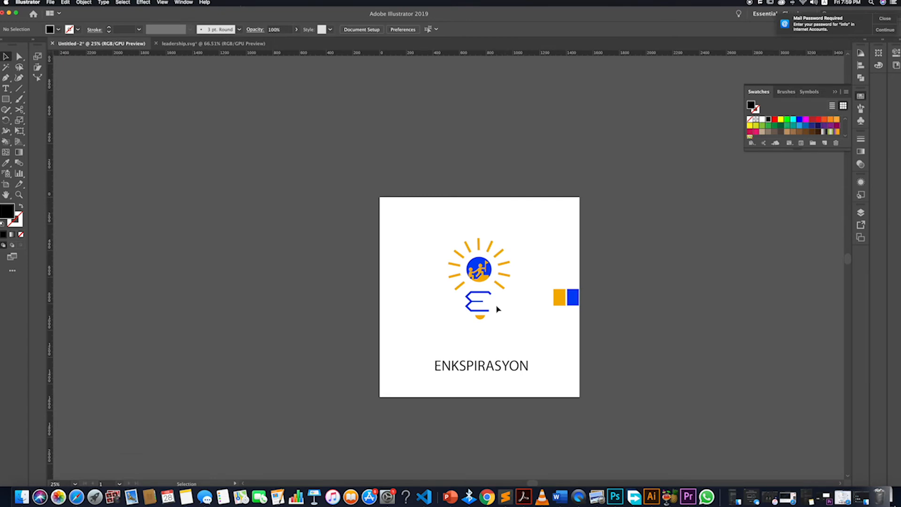
Move the half-circle base slightly further below the E and enlarge it.
{"action": "scroll", "coordinate": [497, 308], "scroll_direction": "up", "scroll_amount": 3}
{"action": "left_click_drag", "start_coordinate": [455, 338], "coordinate": [456, 343]}
{"action": "left_click", "coordinate": [505, 372]}
{"action": "scroll", "coordinate": [491, 356], "scroll_direction": "down", "scroll_amount": 2}
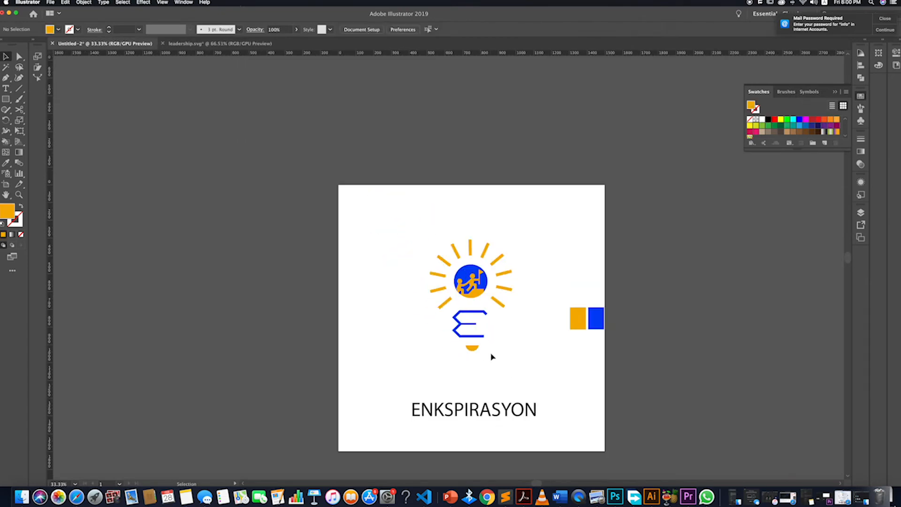
{"action": "scroll", "coordinate": [489, 356], "scroll_direction": "up", "scroll_amount": 3}
{"action": "left_click", "coordinate": [472, 357]}
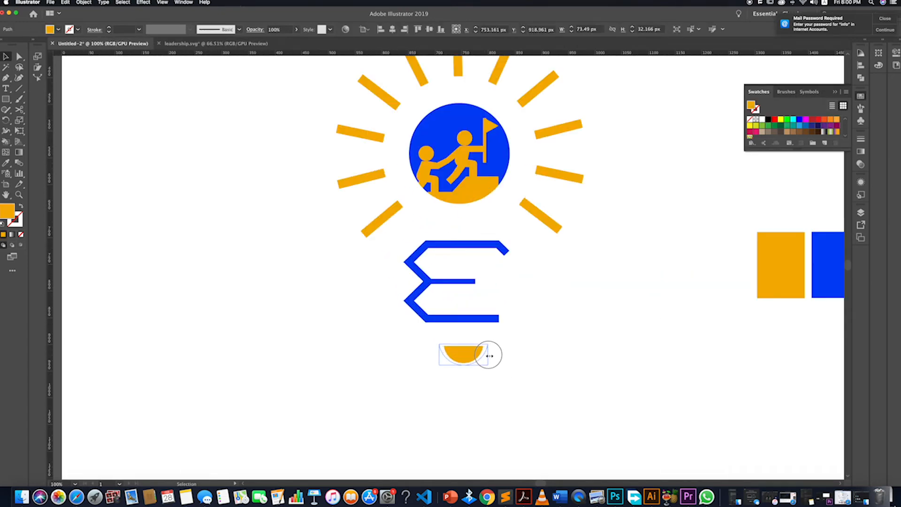
{"action": "left_click", "coordinate": [512, 388]}
{"action": "scroll", "coordinate": [513, 388], "scroll_direction": "down", "scroll_amount": 5}
{"action": "scroll", "coordinate": [515, 376], "scroll_direction": "up", "scroll_amount": 2}
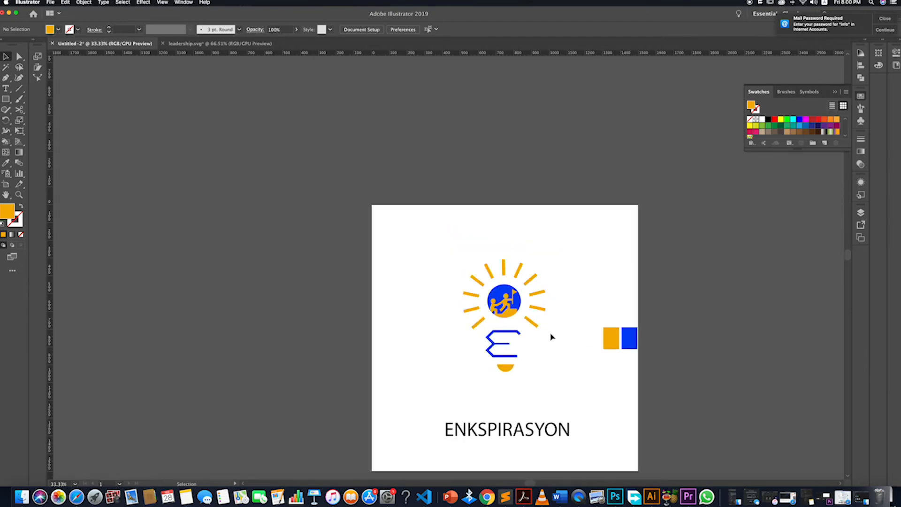
{"action": "scroll", "coordinate": [516, 338], "scroll_direction": "up", "scroll_amount": 3}
{"action": "left_click", "coordinate": [458, 317]}
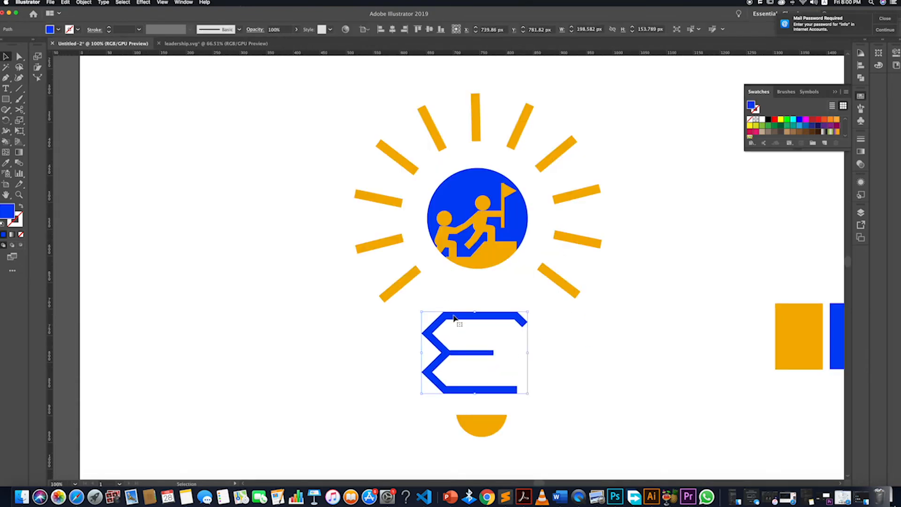
{"action": "right_click", "coordinate": [459, 317]}
{"action": "left_click", "coordinate": [352, 369]}
{"action": "left_click", "coordinate": [19, 88]}
{"action": "scroll", "coordinate": [527, 325], "scroll_direction": "up", "scroll_amount": 5}
{"action": "left_click", "coordinate": [513, 320]}
{"action": "left_click", "coordinate": [474, 311]}
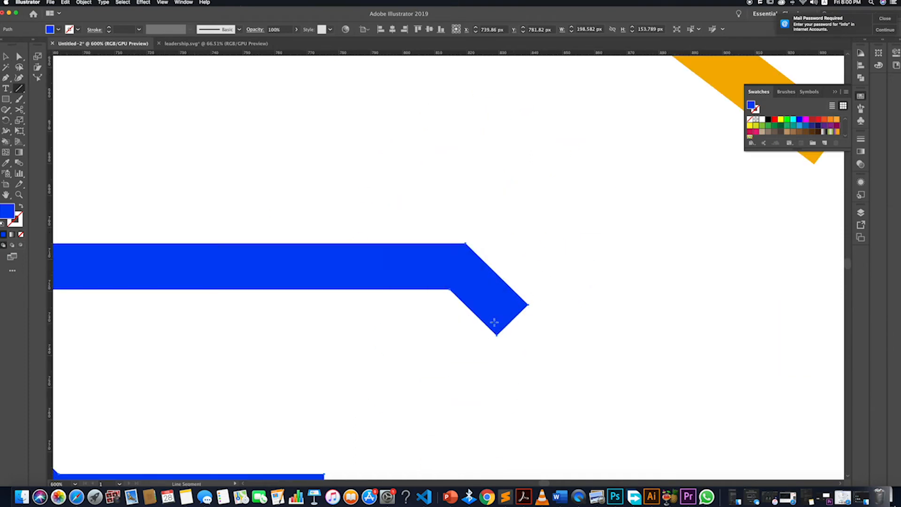
{"action": "scroll", "coordinate": [473, 318], "scroll_direction": "down", "scroll_amount": 7}
Set the ENKSPIRASYON text's font style to Myriad Pro Condensed.
{"action": "key", "text": "v"}
{"action": "left_click", "coordinate": [491, 387]}
{"action": "left_click", "coordinate": [468, 460]}
{"action": "left_click", "coordinate": [441, 29]}
{"action": "left_click", "coordinate": [418, 40]}
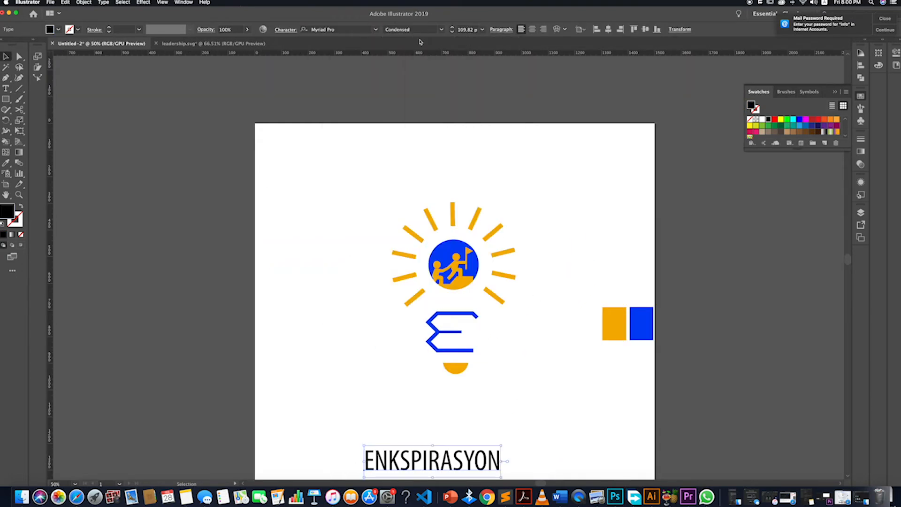
{"action": "left_click", "coordinate": [500, 370]}
{"action": "left_click", "coordinate": [476, 457]}
Switch to the logo request form in Safari and read the client's answers about the institution, its objective and audience.
{"action": "left_click", "coordinate": [77, 497]}
{"action": "left_click", "coordinate": [600, 106]}
{"action": "scroll", "coordinate": [447, 244], "scroll_direction": "up", "scroll_amount": 5}
{"action": "scroll", "coordinate": [448, 253], "scroll_direction": "down", "scroll_amount": 1}
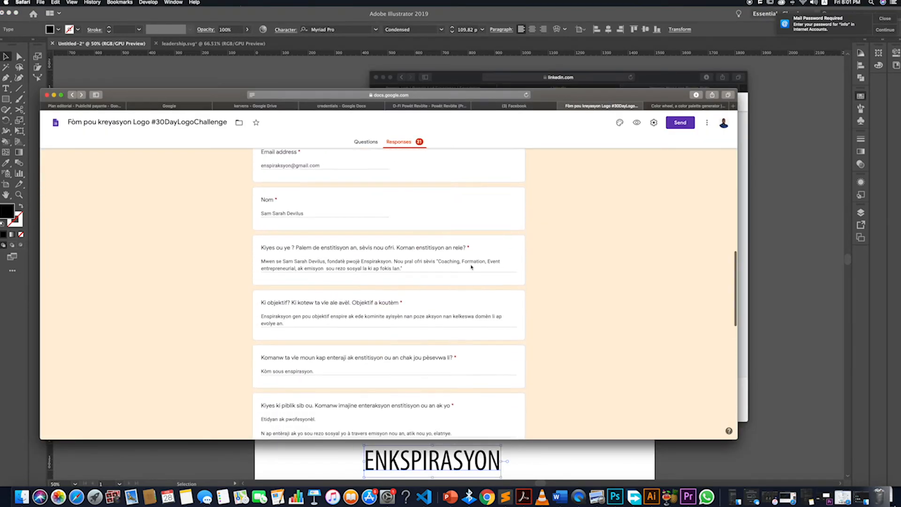
{"action": "scroll", "coordinate": [434, 327], "scroll_direction": "down", "scroll_amount": 5}
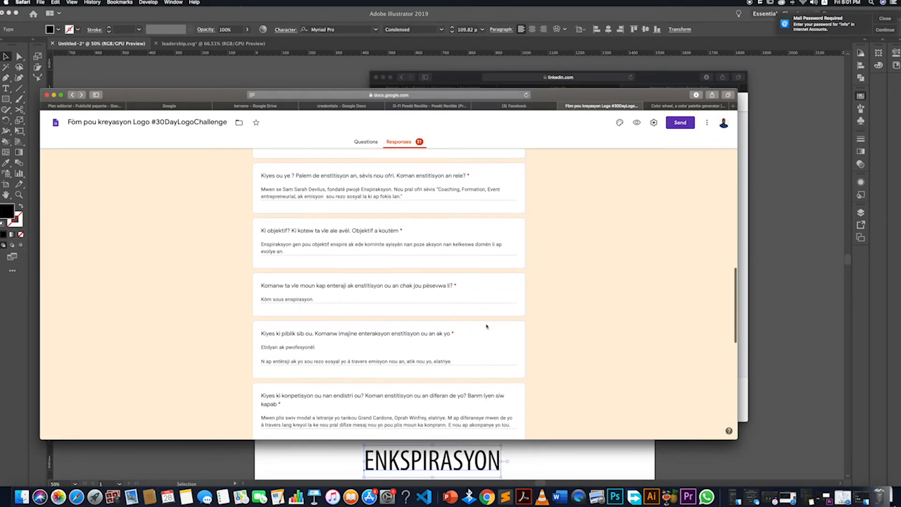
{"action": "key", "text": "super+Tab"}
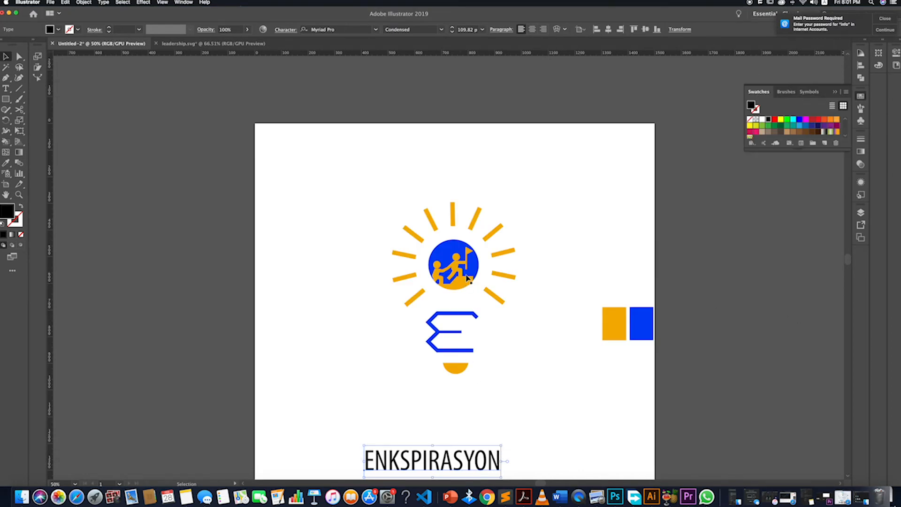
{"action": "key", "text": "super+equal"}
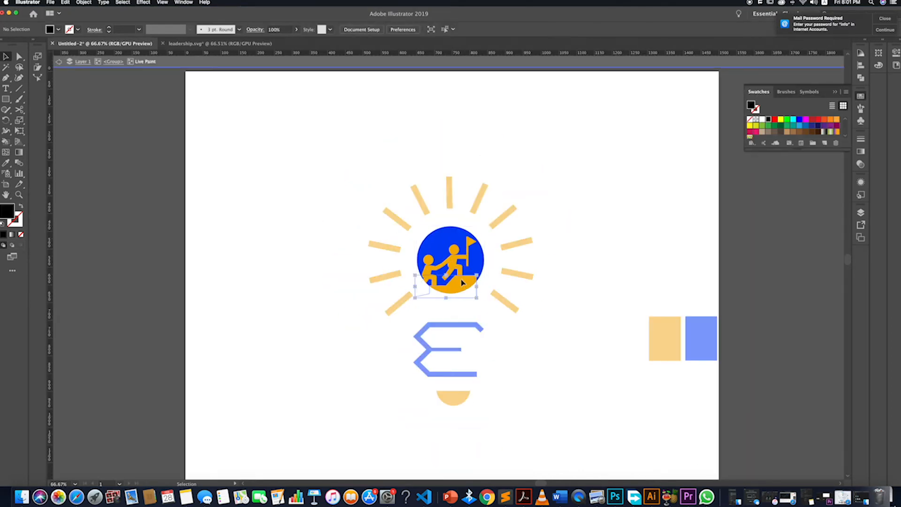
Reread the client's form answers on competition, logo message and colour preferences, comparing them with the logo in Illustrator.
{"action": "left_click", "coordinate": [76, 496]}
{"action": "scroll", "coordinate": [388, 290], "scroll_direction": "down", "scroll_amount": 5}
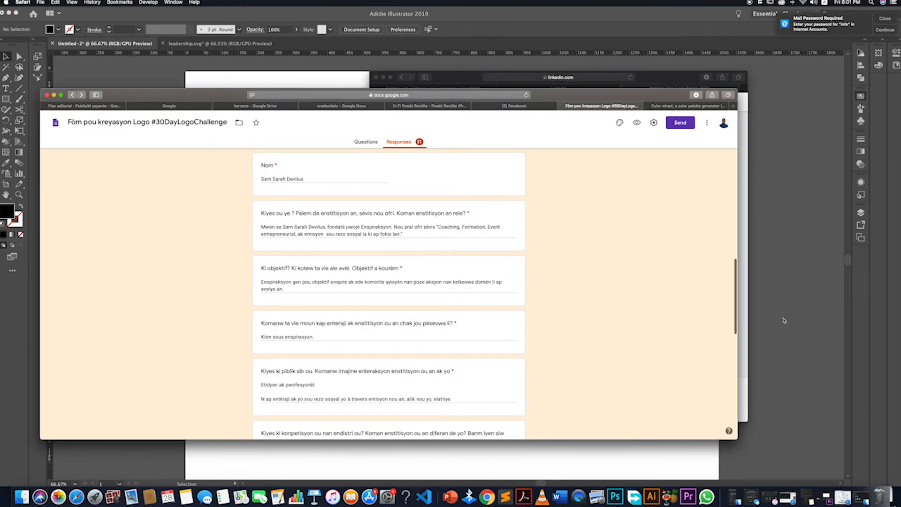
{"action": "key", "text": "super+Tab"}
{"action": "key", "text": "super+minus"}
{"action": "key", "text": "super+minus"}
{"action": "key", "text": "super+equal"}
{"action": "key", "text": "super+equal"}
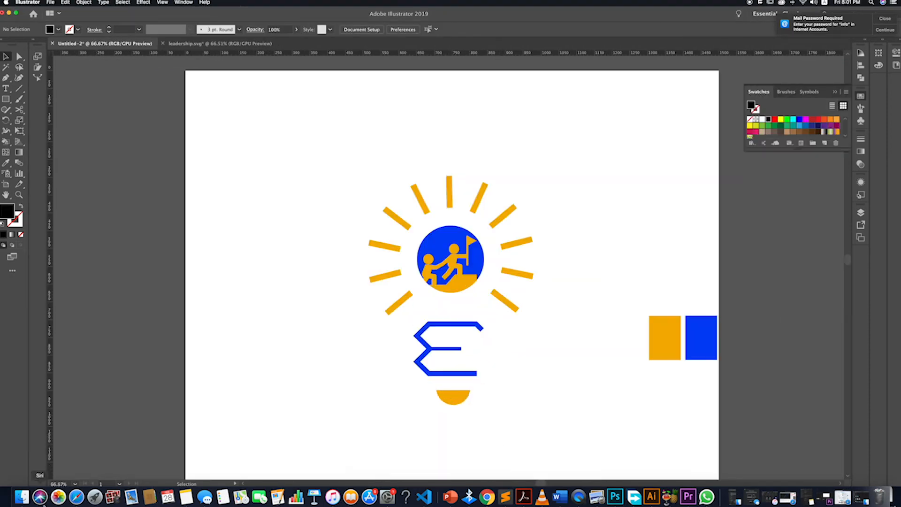
{"action": "key", "text": "super+Tab"}
{"action": "scroll", "coordinate": [342, 288], "scroll_direction": "up", "scroll_amount": 1}
{"action": "scroll", "coordinate": [342, 288], "scroll_direction": "up", "scroll_amount": 1}
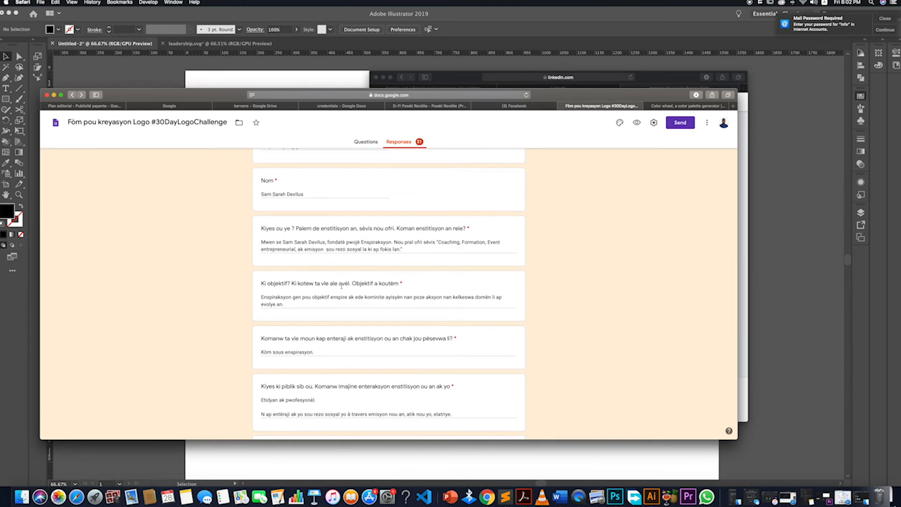
{"action": "scroll", "coordinate": [331, 293], "scroll_direction": "down", "scroll_amount": 2}
{"action": "scroll", "coordinate": [419, 287], "scroll_direction": "down", "scroll_amount": 5}
{"action": "scroll", "coordinate": [360, 275], "scroll_direction": "down", "scroll_amount": 3}
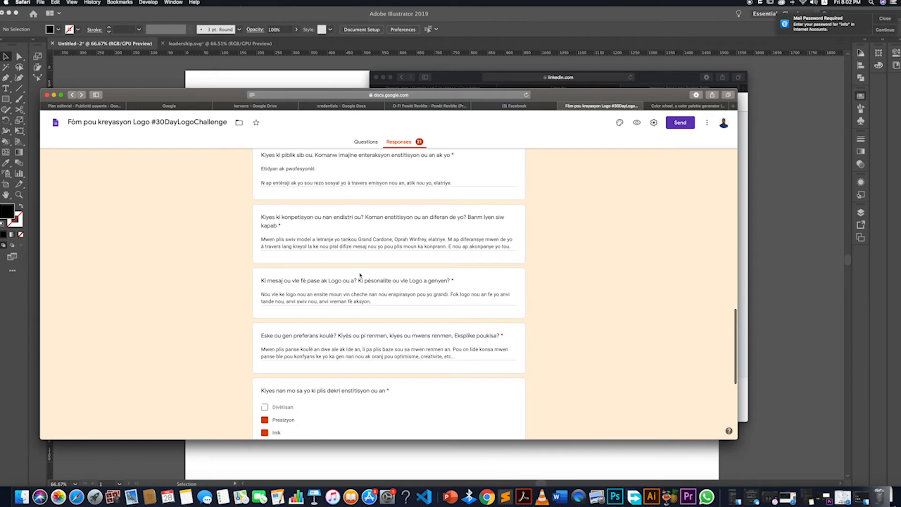
{"action": "key", "text": "super+Tab"}
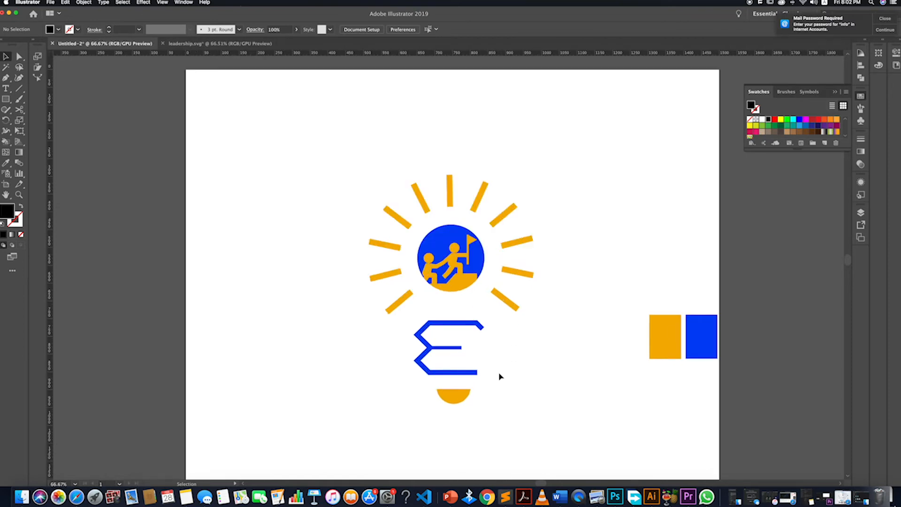
{"action": "scroll", "coordinate": [499, 375], "scroll_direction": "right", "scroll_amount": 2}
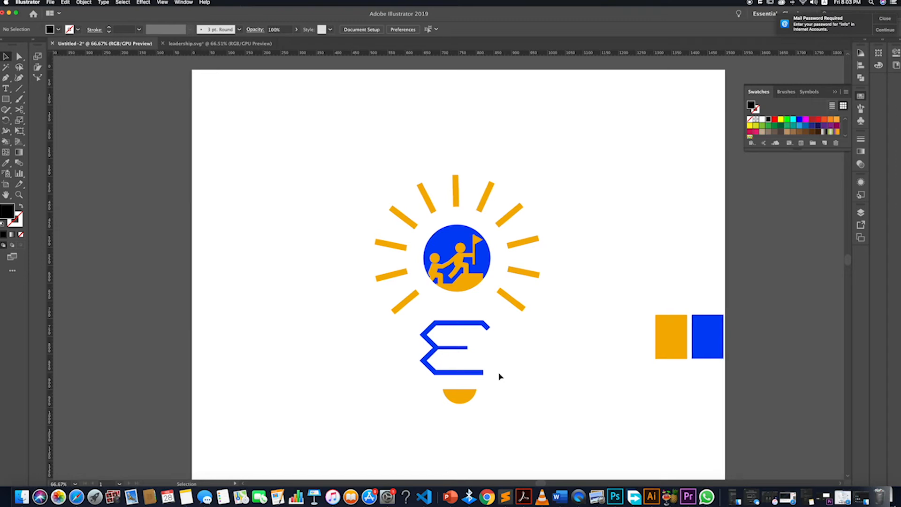
{"action": "scroll", "coordinate": [486, 373], "scroll_direction": "down", "scroll_amount": 3}
{"action": "left_click_drag", "start_coordinate": [486, 374], "coordinate": [397, 292]}
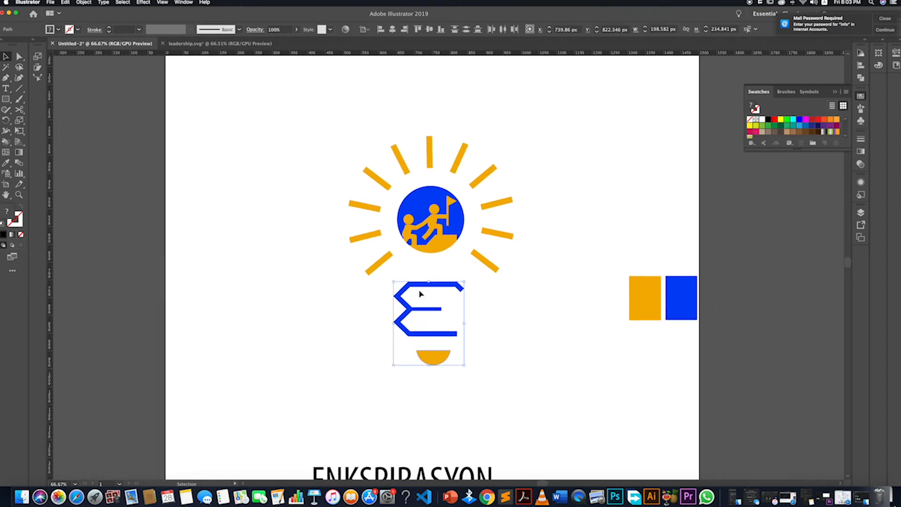
{"action": "left_click", "coordinate": [445, 342]}
{"action": "scroll", "coordinate": [462, 342], "scroll_direction": "down", "scroll_amount": 2}
{"action": "scroll", "coordinate": [453, 319], "scroll_direction": "up", "scroll_amount": 1}
{"action": "scroll", "coordinate": [440, 299], "scroll_direction": "up", "scroll_amount": 3}
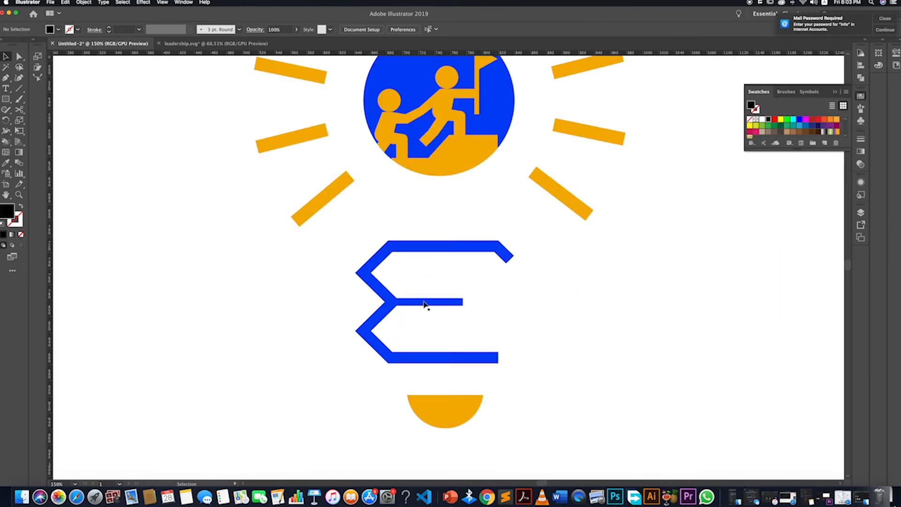
Move the amber and blue swatch rectangles off the artboard, beyond its right edge.
{"action": "scroll", "coordinate": [427, 306], "scroll_direction": "down", "scroll_amount": 3}
{"action": "left_click_drag", "start_coordinate": [480, 356], "coordinate": [483, 375]}
{"action": "left_click_drag", "start_coordinate": [614, 348], "coordinate": [578, 319]}
{"action": "left_click_drag", "start_coordinate": [596, 324], "coordinate": [674, 289]}
Move the ENKSPIRASYON text up beneath the half-circle base and enlarge it to about 164 pt.
{"action": "left_click_drag", "start_coordinate": [538, 408], "coordinate": [382, 384]}
{"action": "left_click_drag", "start_coordinate": [510, 392], "coordinate": [554, 403]}
{"action": "mouse_move", "coordinate": [500, 391]}
{"action": "left_mouse_down"}
{"action": "mouse_move", "coordinate": [488, 389]}
{"action": "mouse_move", "coordinate": [498, 388]}
{"action": "left_mouse_up"}
{"action": "left_click", "coordinate": [545, 419]}
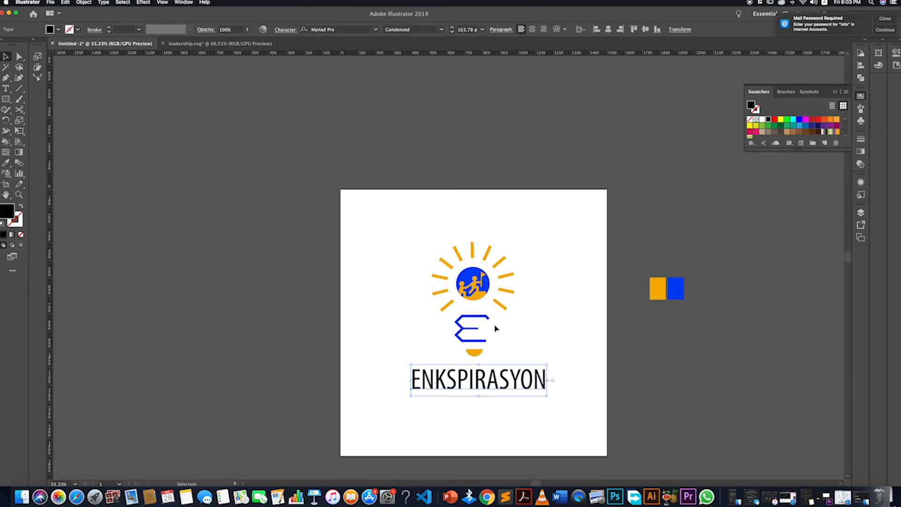
{"action": "scroll", "coordinate": [494, 320], "scroll_direction": "up", "scroll_amount": 3}
{"action": "left_click", "coordinate": [420, 332]}
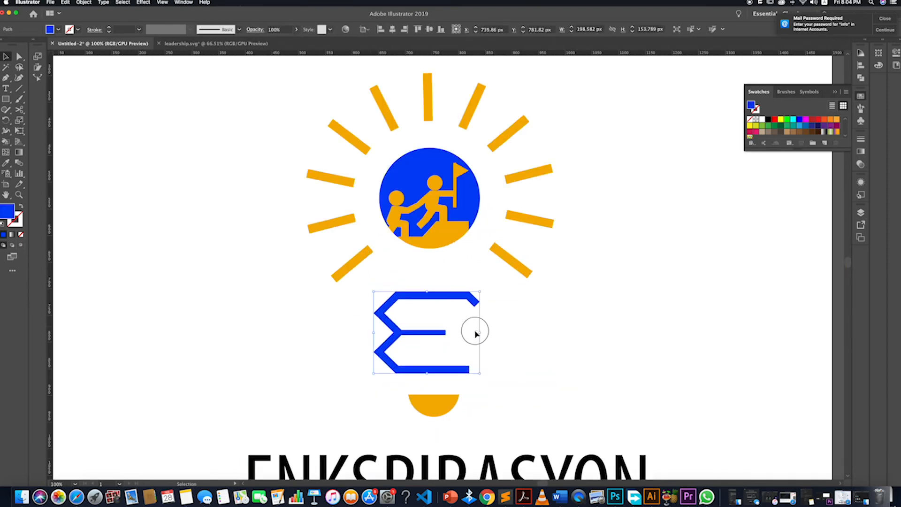
{"action": "left_click", "coordinate": [467, 330]}
{"action": "scroll", "coordinate": [507, 354], "scroll_direction": "down", "scroll_amount": 3}
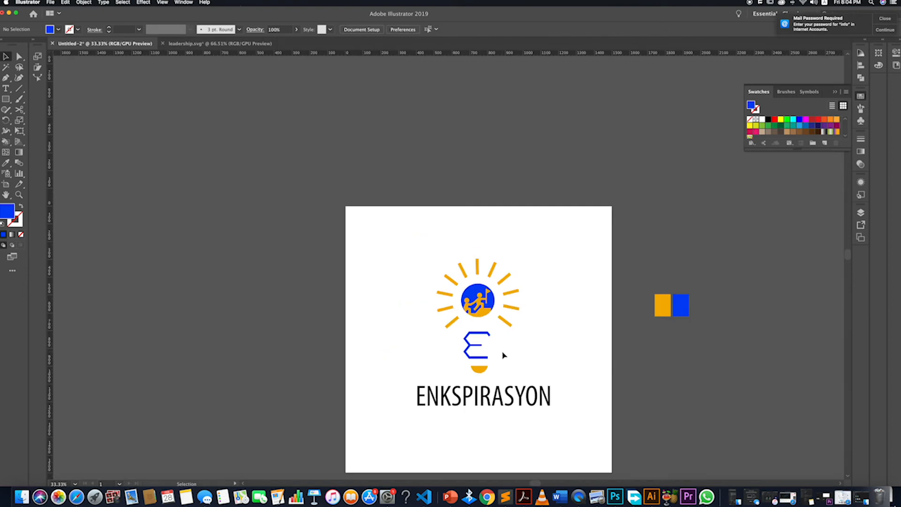
Enlarge the ENKSPIRASYON text to about 195 pt and recentre it under the bulb.
{"action": "scroll", "coordinate": [528, 359], "scroll_direction": "down", "scroll_amount": 2}
{"action": "left_click", "coordinate": [530, 379]}
{"action": "left_click", "coordinate": [552, 395]}
{"action": "mouse_move", "coordinate": [540, 386]}
{"action": "left_mouse_down"}
{"action": "mouse_move", "coordinate": [547, 389]}
{"action": "mouse_move", "coordinate": [525, 380]}
{"action": "left_mouse_up"}
{"action": "left_click", "coordinate": [529, 391]}
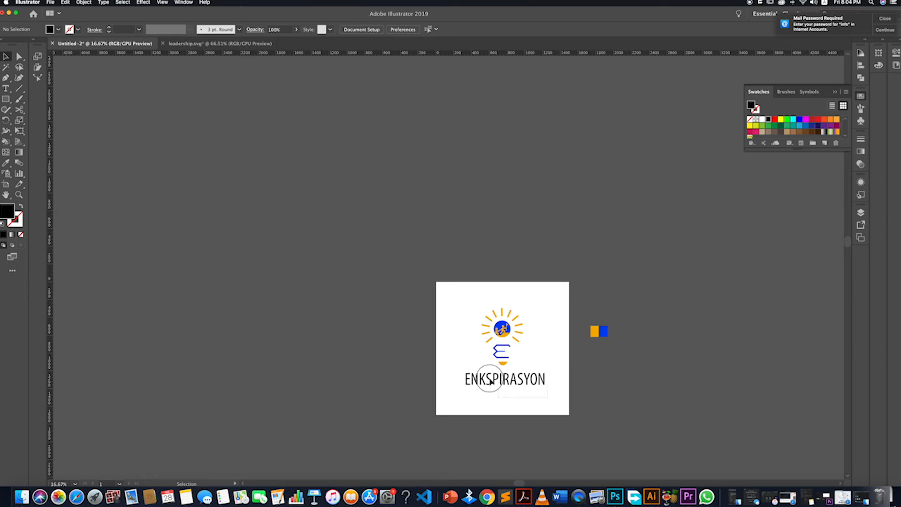
Recolour the ENKSPIRASYON text with the logo's blue using the Eyedropper.
{"action": "left_click", "coordinate": [521, 380]}
{"action": "left_click", "coordinate": [547, 394]}
{"action": "left_click", "coordinate": [529, 389]}
{"action": "left_click", "coordinate": [571, 388]}
{"action": "left_click", "coordinate": [526, 384]}
{"action": "key", "text": "i"}
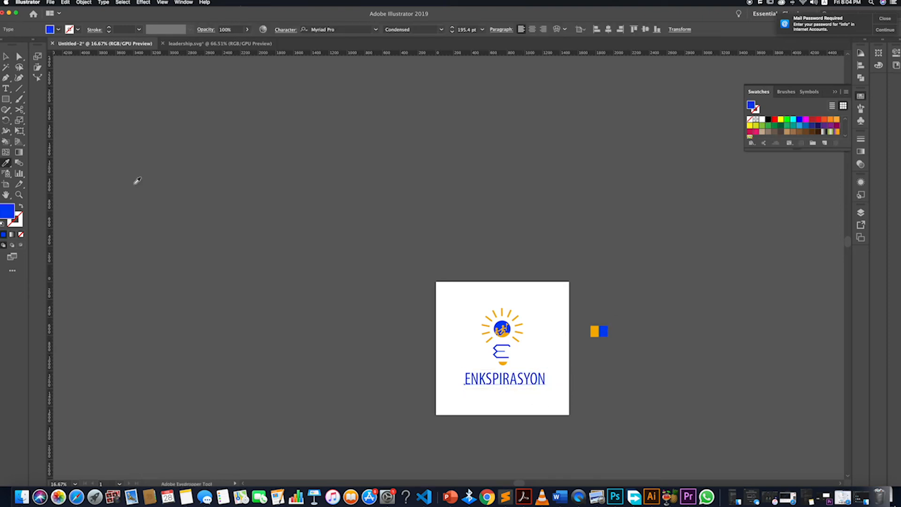
{"action": "scroll", "coordinate": [534, 385], "scroll_direction": "up", "scroll_amount": 1}
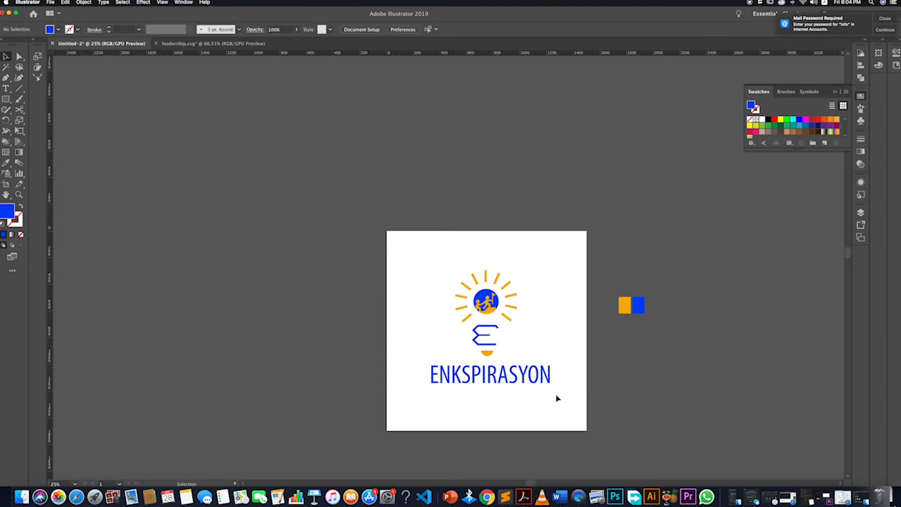
Enlarge the whole logo with its text to about 966 px wide and centre it horizontally on the artboard.
{"action": "key", "text": "super+a"}
{"action": "left_click_drag", "start_coordinate": [551, 389], "coordinate": [555, 393]}
{"action": "left_click_drag", "start_coordinate": [517, 382], "coordinate": [512, 382]}
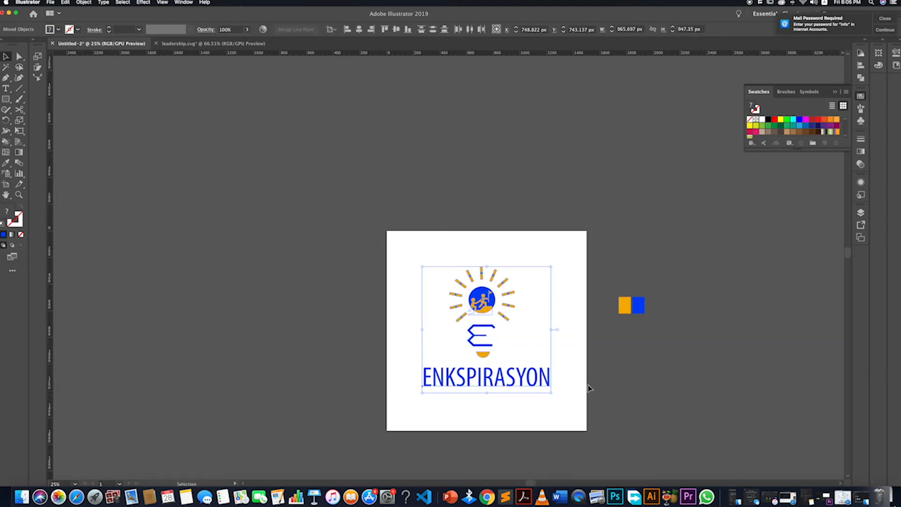
{"action": "left_click", "coordinate": [580, 391]}
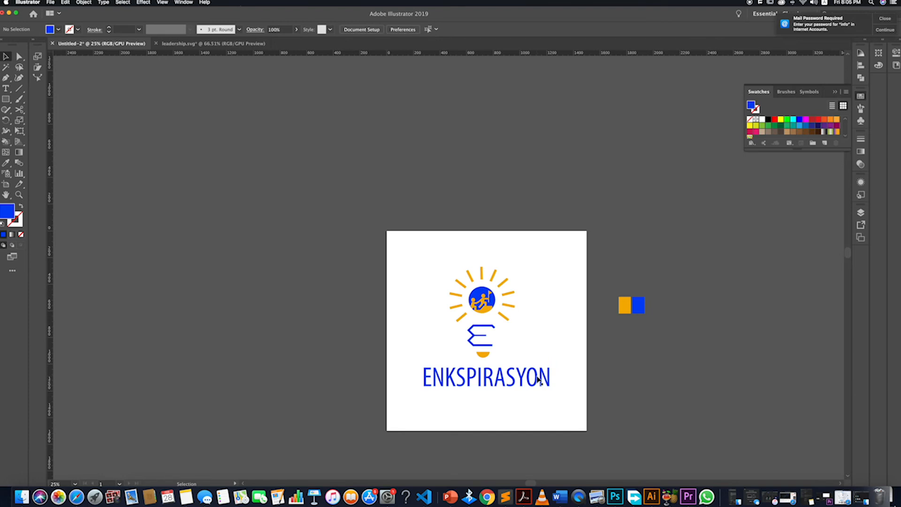
Move the ENKSPIRASYON text straight down to the artboard's lower edge, away from the bulb.
{"action": "scroll", "coordinate": [546, 351], "scroll_direction": "down", "scroll_amount": 1}
{"action": "scroll", "coordinate": [554, 366], "scroll_direction": "up", "scroll_amount": 2}
{"action": "left_click_drag", "start_coordinate": [508, 370], "coordinate": [508, 444]}
{"action": "left_click", "coordinate": [509, 374]}
Draw a square frame around the bulb with a blue outline and no fill, and nudge it slightly upward.
{"action": "key", "text": "m"}
{"action": "left_click_drag", "start_coordinate": [448, 286], "coordinate": [445, 213]}
{"action": "left_click", "coordinate": [21, 207]}
{"action": "left_click", "coordinate": [108, 27]}
{"action": "left_click", "coordinate": [6, 57]}
{"action": "key", "text": "Up"}
{"action": "key", "text": "Up"}
{"action": "key", "text": "Up"}
{"action": "key", "text": "Up"}
{"action": "key", "text": "Up"}
{"action": "key", "text": "Up"}
{"action": "key", "text": "Up"}
{"action": "key", "text": "Up"}
{"action": "key", "text": "Up"}
{"action": "key", "text": "Up"}
{"action": "key", "text": "Up"}
{"action": "key", "text": "Up"}
{"action": "key", "text": "Up"}
{"action": "key", "text": "Up"}
{"action": "key", "text": "Up"}
{"action": "key", "text": "Up"}
{"action": "key", "text": "Up"}
{"action": "key", "text": "Up"}
{"action": "key", "text": "Up"}
{"action": "key", "text": "Up"}
Increase the stroke weight of the blue square frame.
{"action": "left_click", "coordinate": [544, 281]}
{"action": "left_click_drag", "start_coordinate": [521, 281], "coordinate": [520, 282]}
{"action": "left_click", "coordinate": [567, 312]}
{"action": "left_click", "coordinate": [519, 355]}
{"action": "left_click", "coordinate": [130, 32]}
{"action": "key", "text": "Up"}
{"action": "key", "text": "Up"}
{"action": "left_click", "coordinate": [209, 185]}
Enlarge the sun, E and half-circle base together to about 625 by 867 px and bring them in front of the frame.
{"action": "left_click", "coordinate": [515, 355]}
{"action": "left_click_drag", "start_coordinate": [515, 355], "coordinate": [397, 202]}
{"action": "left_click", "coordinate": [494, 348]}
{"action": "left_click_drag", "start_coordinate": [495, 347], "coordinate": [394, 207]}
{"action": "left_click", "coordinate": [521, 274], "text": "shift"}
{"action": "left_click_drag", "start_coordinate": [489, 223], "coordinate": [501, 208]}
{"action": "left_click_drag", "start_coordinate": [477, 237], "coordinate": [481, 237]}
{"action": "left_click_drag", "start_coordinate": [505, 209], "coordinate": [503, 205]}
{"action": "right_click", "coordinate": [462, 258]}
{"action": "left_click", "coordinate": [451, 291]}
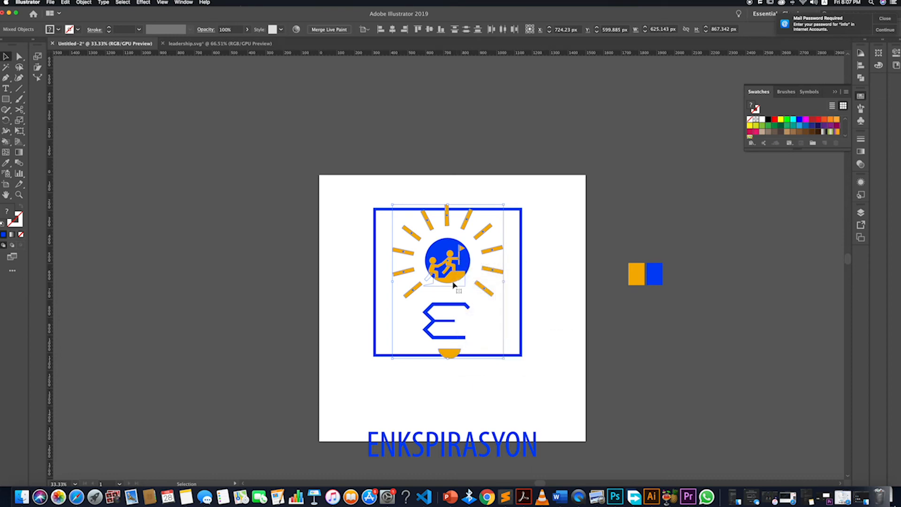
{"action": "left_click", "coordinate": [524, 333]}
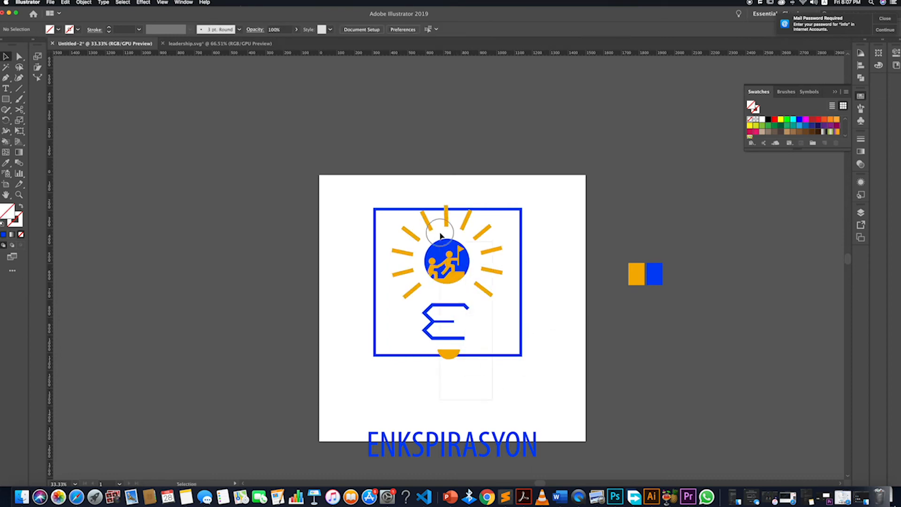
Enlarge the sun, E and base a little more, to about 641 by 889 px, leaving the frame out.
{"action": "left_click_drag", "start_coordinate": [440, 267], "coordinate": [392, 208]}
{"action": "left_click", "coordinate": [521, 249], "text": "shift"}
{"action": "left_click_drag", "start_coordinate": [502, 205], "coordinate": [505, 202]}
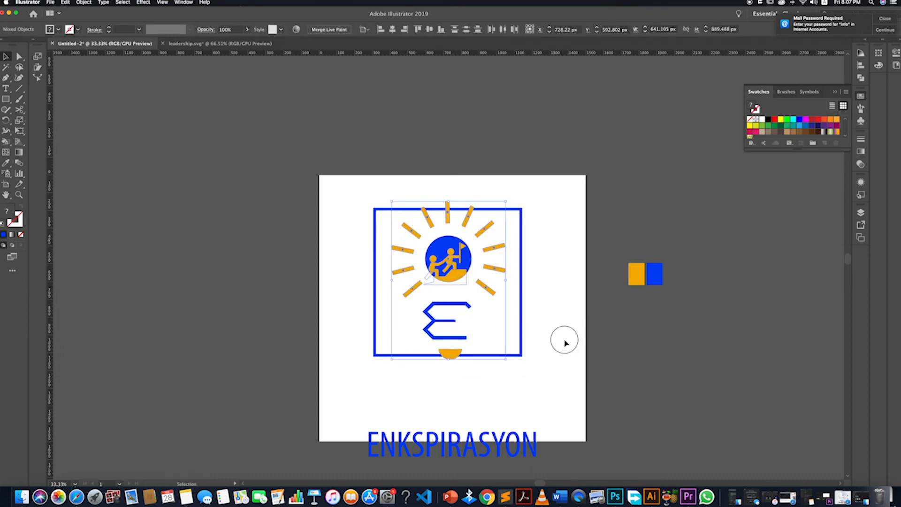
{"action": "left_click", "coordinate": [510, 367]}
Move the ENKSPIRASYON text up directly below the square frame and reduce it to about 185 pt.
{"action": "scroll", "coordinate": [515, 343], "scroll_direction": "down", "scroll_amount": 3}
{"action": "scroll", "coordinate": [513, 334], "scroll_direction": "up", "scroll_amount": 2}
{"action": "left_click_drag", "start_coordinate": [511, 433], "coordinate": [511, 387]}
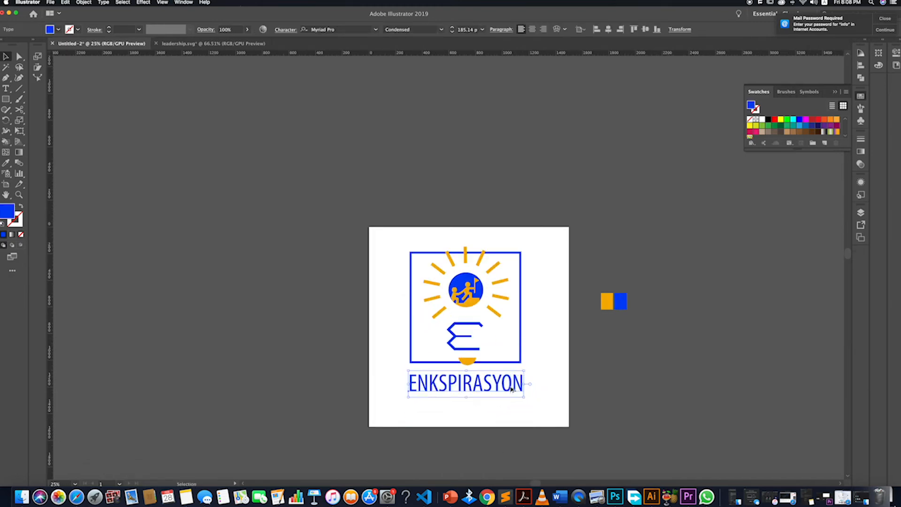
Set the ENKSPIRASYON text's leading to 223 pt and its tracking to -2.
{"action": "scroll", "coordinate": [510, 387], "scroll_direction": "up", "scroll_amount": 2}
{"action": "left_click", "coordinate": [285, 29]}
{"action": "left_click", "coordinate": [260, 84]}
{"action": "left_click", "coordinate": [260, 69]}
{"action": "left_click", "coordinate": [260, 81]}
{"action": "left_click", "coordinate": [260, 81]}
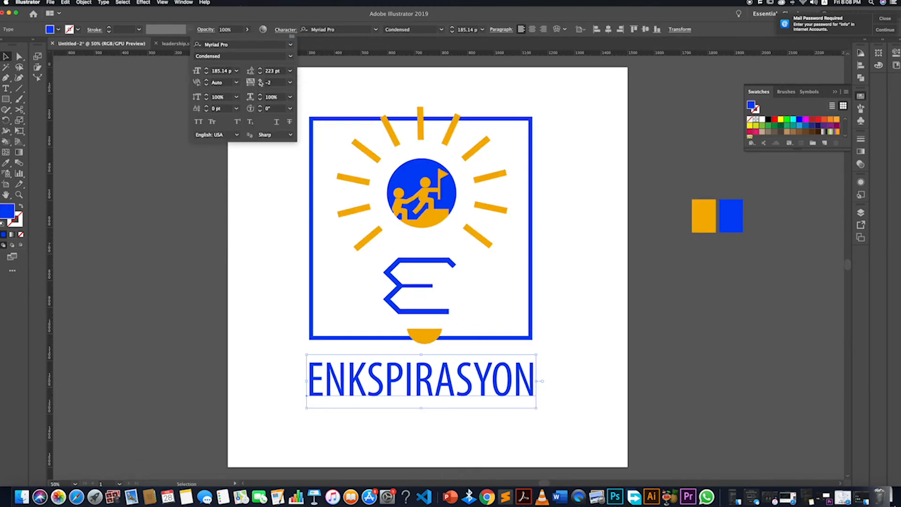
{"action": "left_click", "coordinate": [586, 361]}
Correct the spelling of the logo text to ENSPIRAKSYON by moving the K behind the A.
{"action": "left_click", "coordinate": [441, 389]}
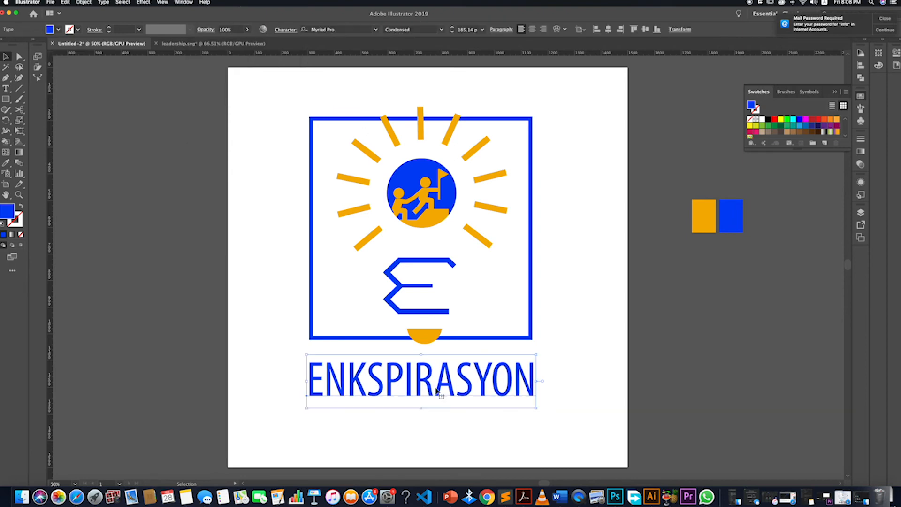
{"action": "double_click", "coordinate": [441, 389]}
{"action": "left_click", "coordinate": [369, 380]}
{"action": "key", "text": "BackSpace"}
{"action": "type", "text": "k"}
{"action": "key", "text": "BackSpace"}
{"action": "type", "text": "K"}
{"action": "key", "text": "Escape"}
{"action": "left_click", "coordinate": [587, 362]}
{"action": "scroll", "coordinate": [588, 361], "scroll_direction": "down", "scroll_amount": 2}
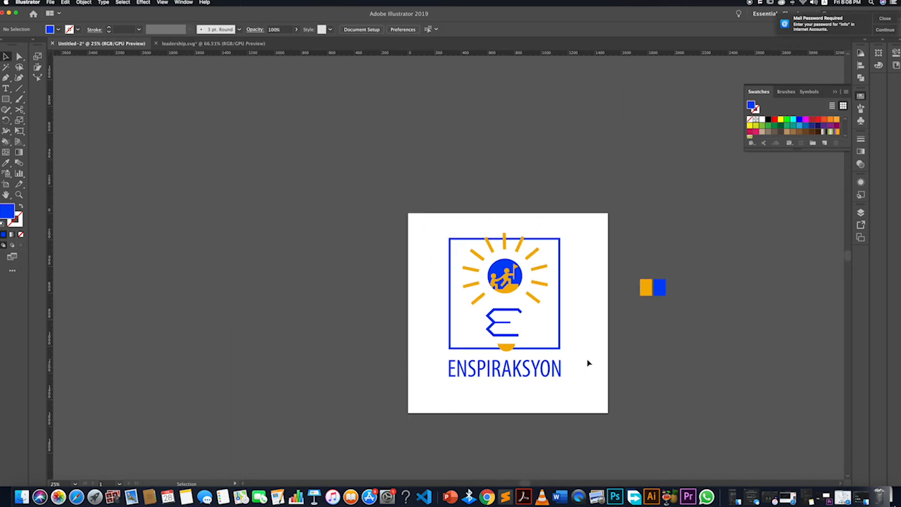
Scale the complete framed logo with its text down to about 786 by 1028 px, centred on the artboard.
{"action": "scroll", "coordinate": [573, 359], "scroll_direction": "up", "scroll_amount": 1}
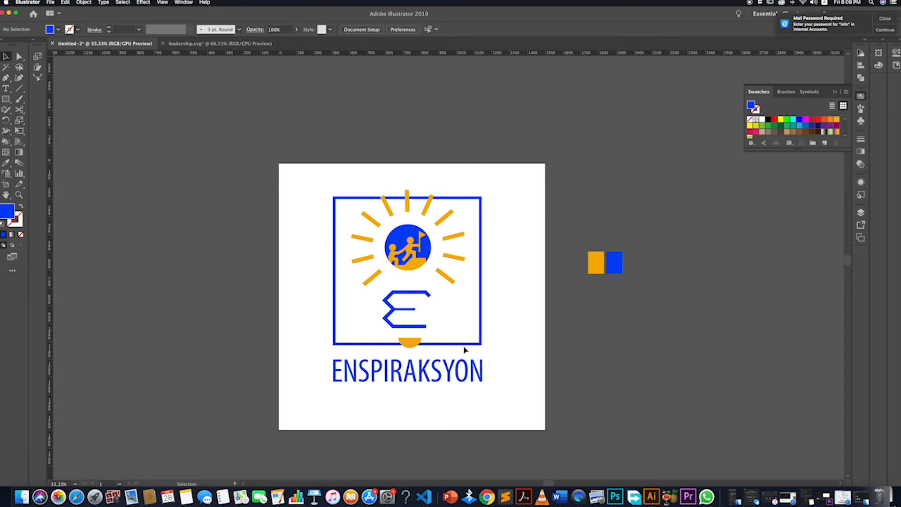
{"action": "scroll", "coordinate": [464, 350], "scroll_direction": "down", "scroll_amount": 4}
{"action": "scroll", "coordinate": [458, 354], "scroll_direction": "up", "scroll_amount": 3}
{"action": "key", "text": "super+a"}
{"action": "left_click_drag", "start_coordinate": [367, 206], "coordinate": [365, 206]}
{"action": "left_click_drag", "start_coordinate": [469, 204], "coordinate": [471, 216]}
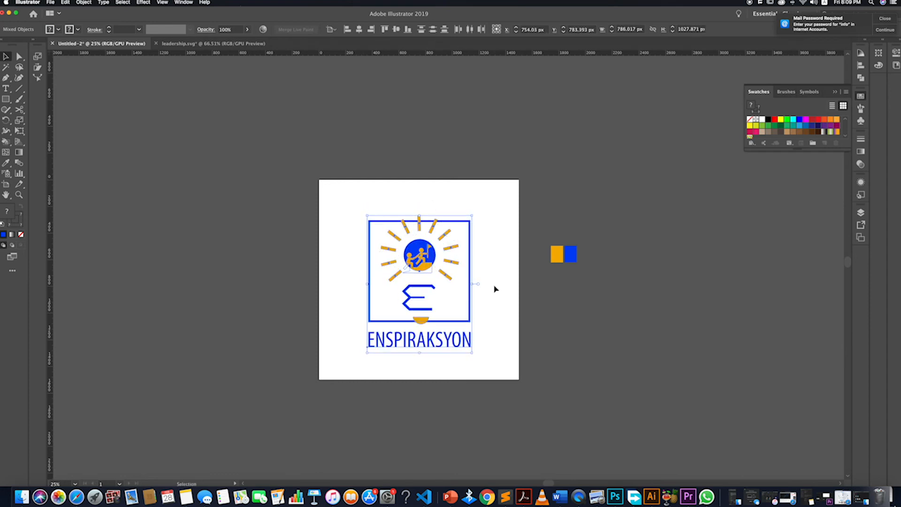
{"action": "left_click", "coordinate": [495, 289]}
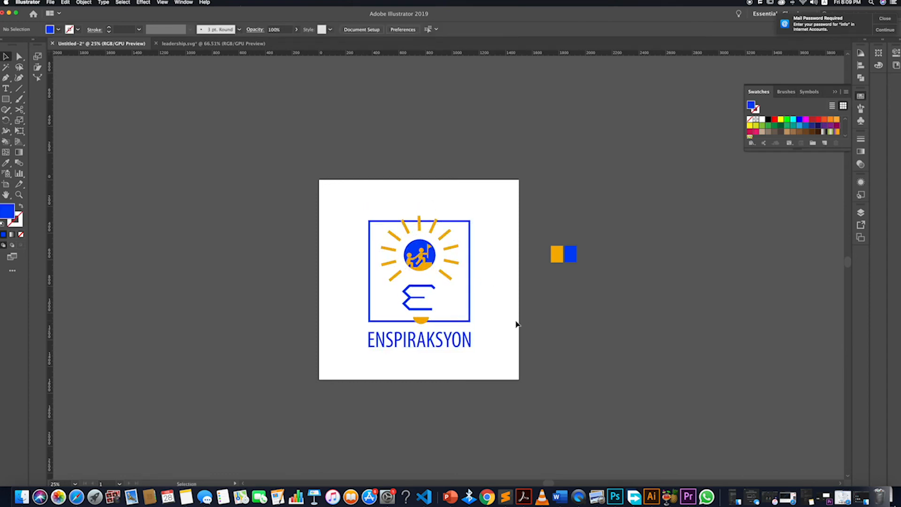
Toggle the square frame's visibility off and on twice to compare the logo with and without it.
{"action": "left_click", "coordinate": [471, 322]}
{"action": "left_click", "coordinate": [860, 212]}
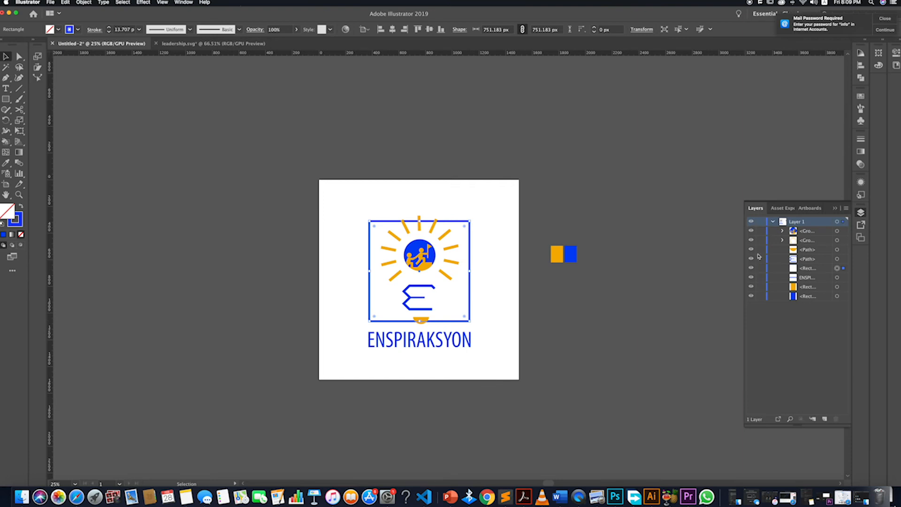
{"action": "left_click", "coordinate": [751, 269]}
{"action": "left_click", "coordinate": [751, 269]}
{"action": "left_click", "coordinate": [750, 269]}
{"action": "left_click", "coordinate": [750, 268]}
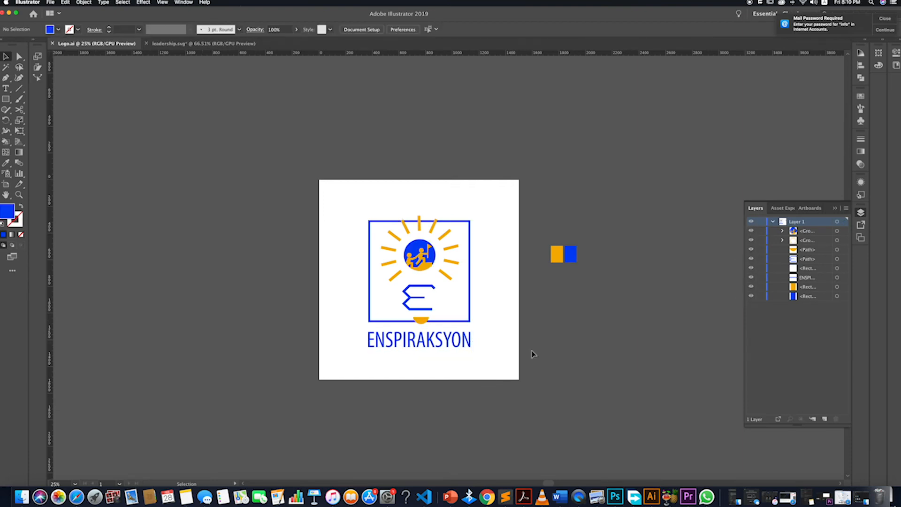
Switch to Safari, find the white T-shirt front mockup on Freepik and download its PSD file.
{"action": "left_click", "coordinate": [834, 207]}
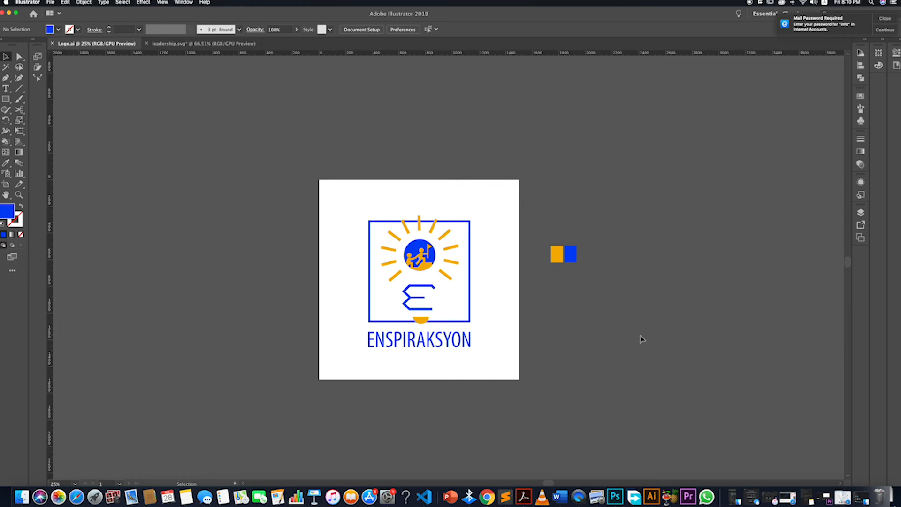
{"action": "left_click", "coordinate": [75, 497]}
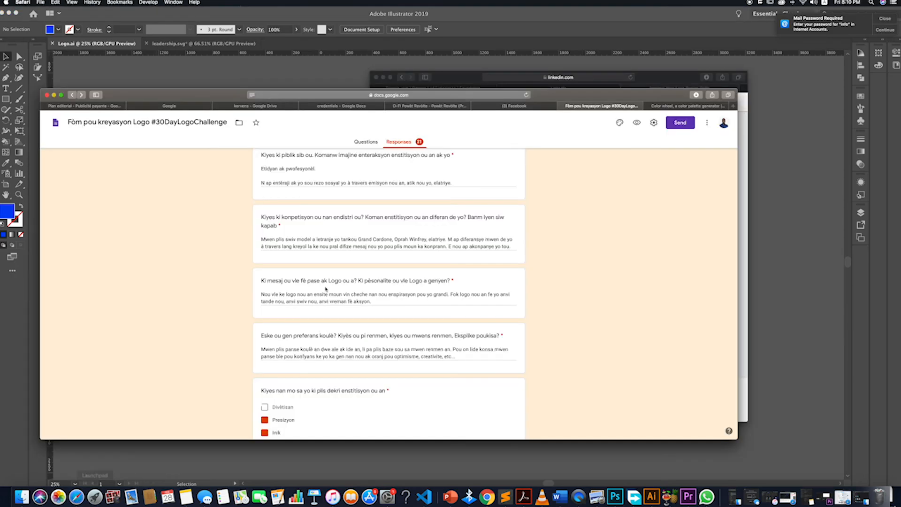
{"action": "left_click", "coordinate": [693, 105]}
{"action": "left_click", "coordinate": [401, 95]}
{"action": "type", "text": "freepik"}
{"action": "key", "text": "Return"}
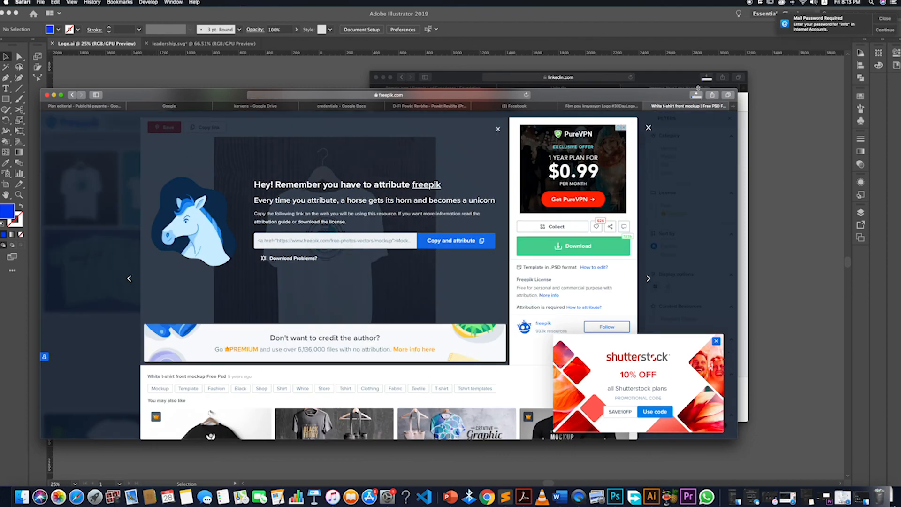
{"action": "left_click", "coordinate": [699, 94]}
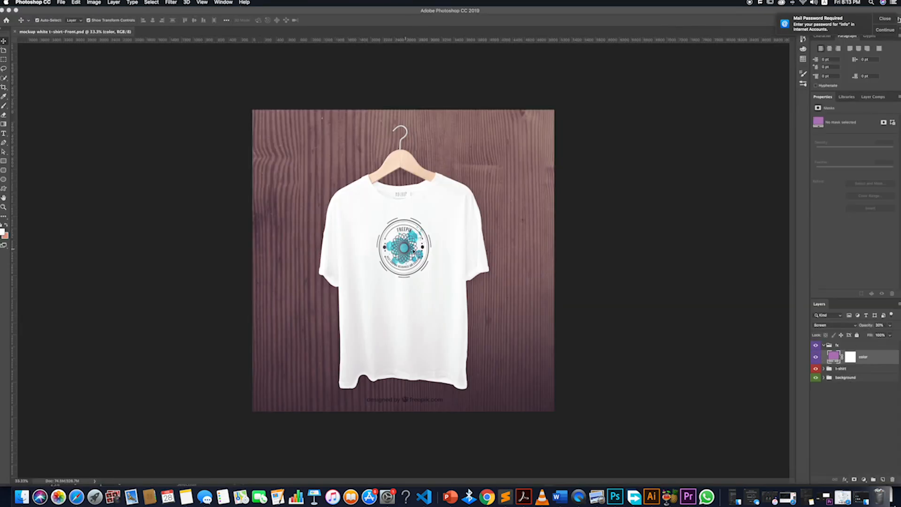
Open the T-shirt mockup's print artwork in Photoshop and clear out its sample Your Logo and Watercolor layers.
{"action": "left_click", "coordinate": [823, 370]}
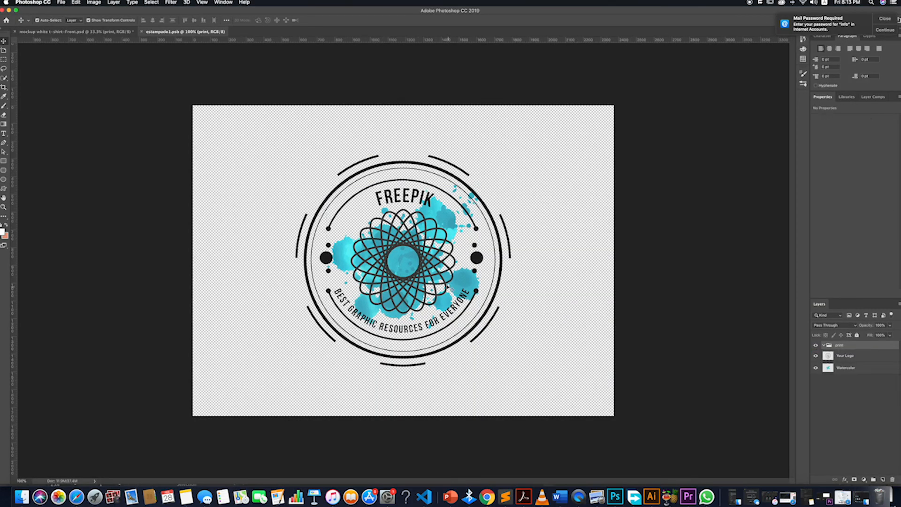
{"action": "left_click", "coordinate": [845, 368]}
{"action": "left_click", "coordinate": [821, 387]}
{"action": "left_click", "coordinate": [815, 356]}
{"action": "left_click", "coordinate": [815, 356]}
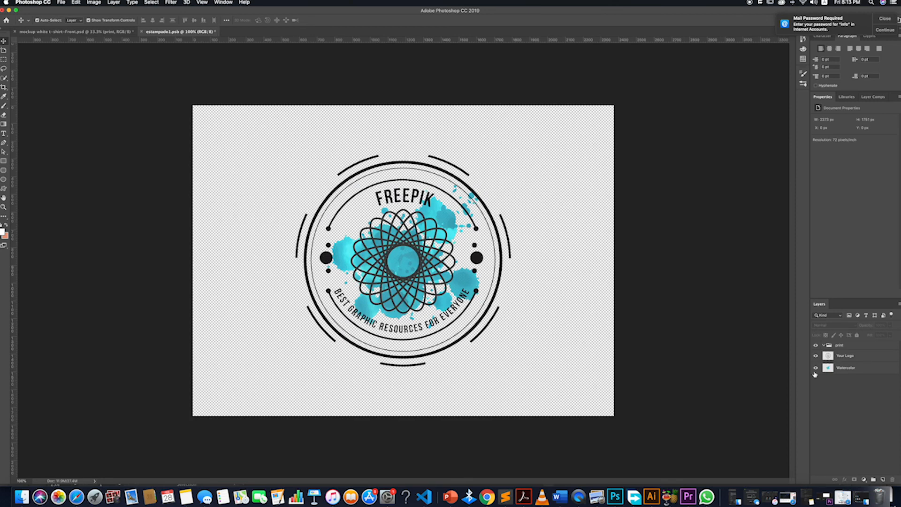
{"action": "left_click", "coordinate": [815, 369]}
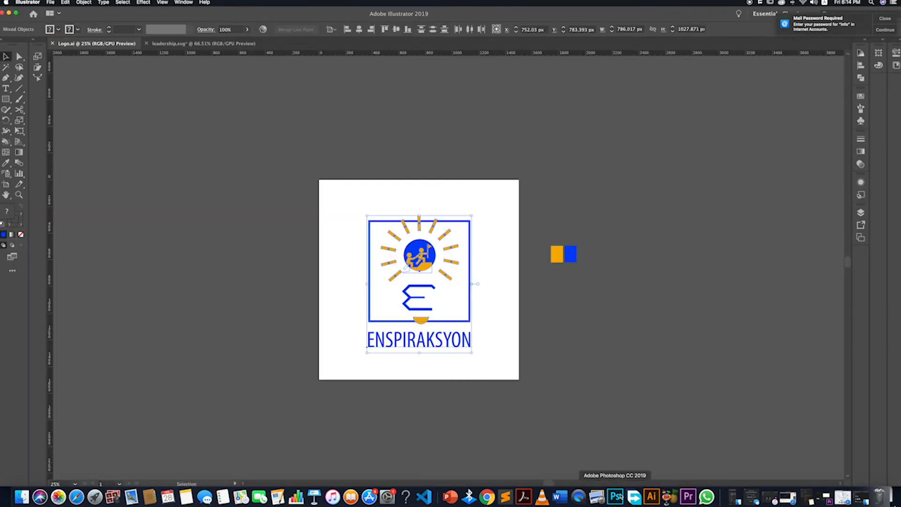
Switch to Illustrator and remove the leadership icon from inside the sun's blue circle.
{"action": "left_click", "coordinate": [558, 392]}
{"action": "scroll", "coordinate": [436, 270], "scroll_direction": "up", "scroll_amount": 5}
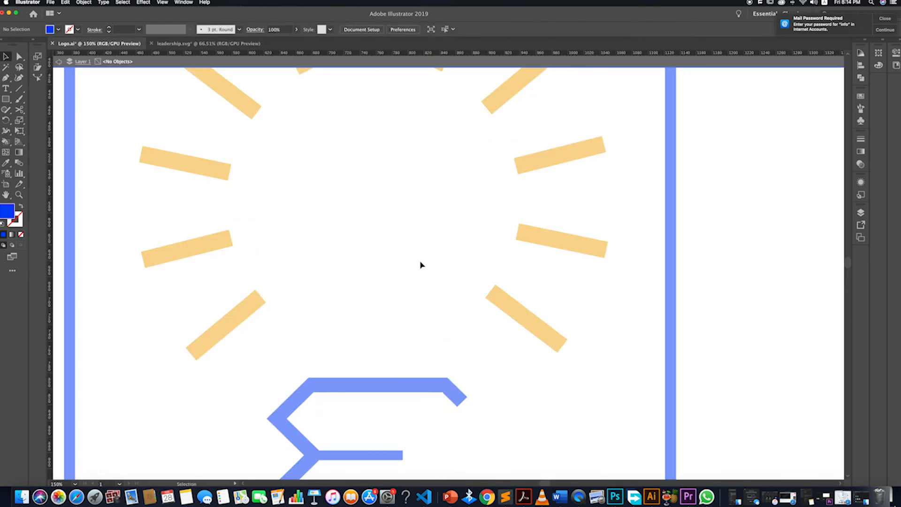
{"action": "key", "text": "super+v"}
{"action": "key", "text": "super+z"}
{"action": "key", "text": "super+z"}
{"action": "key", "text": "super+z"}
{"action": "key", "text": "super+z"}
{"action": "scroll", "coordinate": [709, 217], "scroll_direction": "down", "scroll_amount": 4}
{"action": "scroll", "coordinate": [721, 229], "scroll_direction": "right", "scroll_amount": 3}
{"action": "left_click_drag", "start_coordinate": [637, 266], "coordinate": [290, 264]}
{"action": "key", "text": "super+z"}
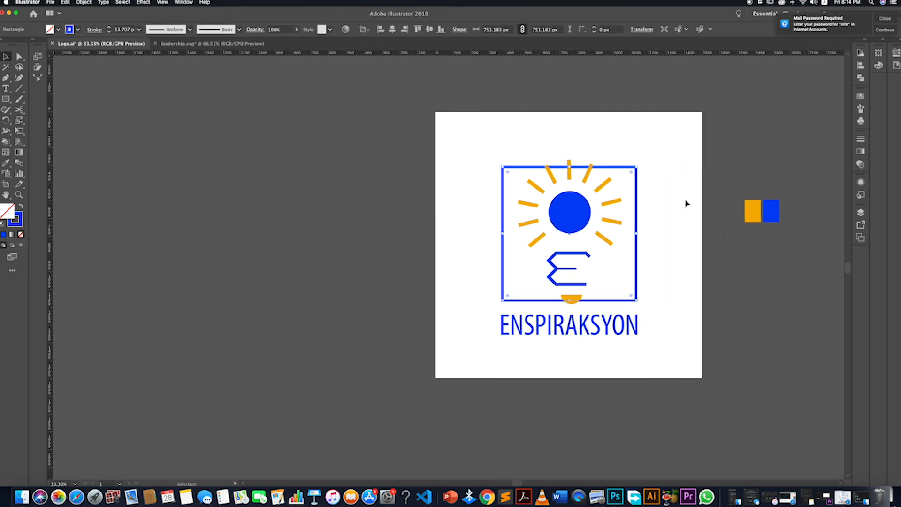
Draw a circle about 72 px wide at the centre of the blue circle and fill it with the orange swatch colour.
{"action": "left_click", "coordinate": [686, 203]}
{"action": "left_click_drag", "start_coordinate": [576, 216], "coordinate": [576, 217]}
{"action": "left_click", "coordinate": [6, 56]}
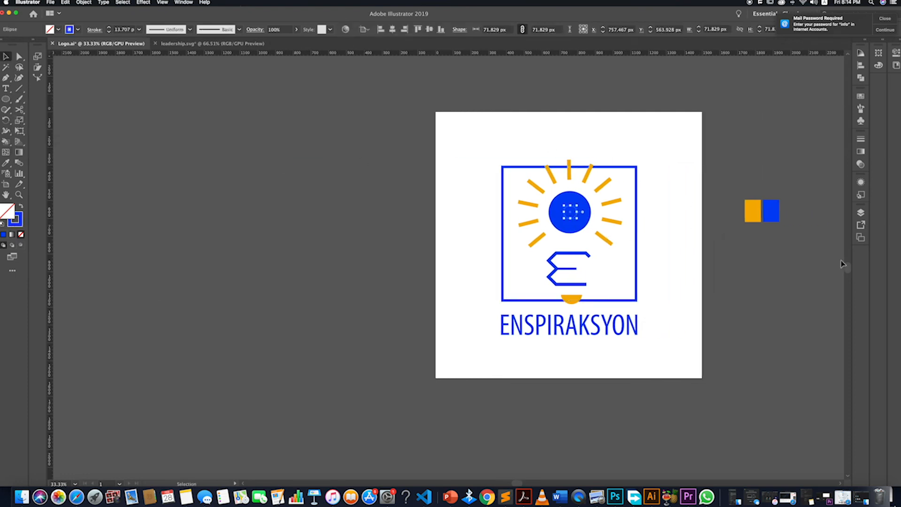
{"action": "scroll", "coordinate": [568, 228], "scroll_direction": "up", "scroll_amount": 2}
{"action": "right_click", "coordinate": [629, 227]}
{"action": "left_click", "coordinate": [593, 370]}
{"action": "key", "text": "i"}
{"action": "left_click", "coordinate": [629, 400]}
{"action": "left_click", "coordinate": [6, 57]}
{"action": "left_click", "coordinate": [295, 208]}
{"action": "scroll", "coordinate": [295, 208], "scroll_direction": "down", "scroll_amount": 3}
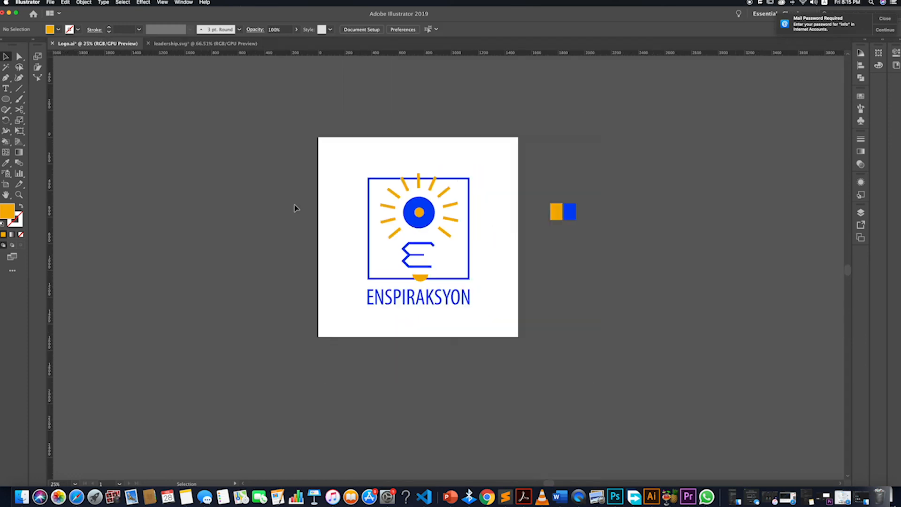
Copy the complete logo into the Photoshop print artwork as pixels, and save and close that artwork.
{"action": "scroll", "coordinate": [506, 289], "scroll_direction": "down", "scroll_amount": 2}
{"action": "scroll", "coordinate": [505, 288], "scroll_direction": "up", "scroll_amount": 3}
{"action": "scroll", "coordinate": [506, 290], "scroll_direction": "down", "scroll_amount": 1}
{"action": "scroll", "coordinate": [484, 301], "scroll_direction": "down", "scroll_amount": 1}
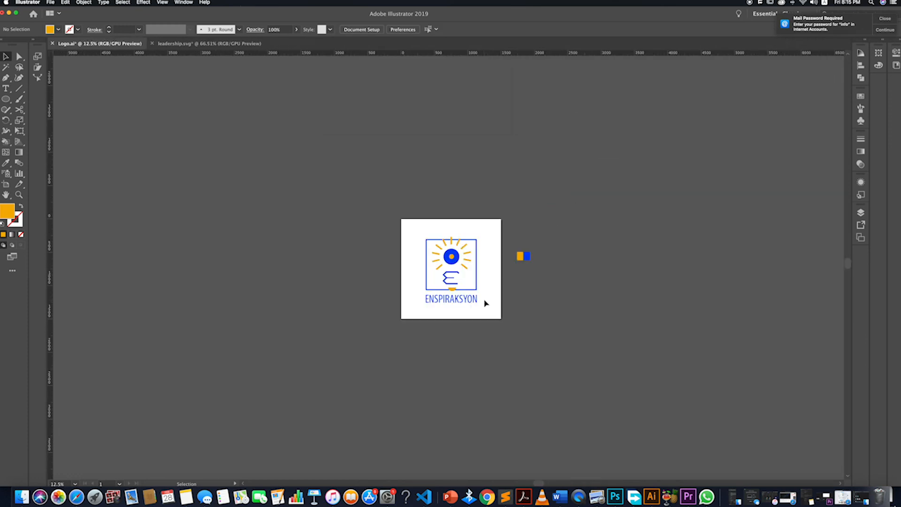
{"action": "left_click_drag", "start_coordinate": [517, 367], "coordinate": [388, 224]}
{"action": "key", "text": "super+c"}
{"action": "left_click", "coordinate": [615, 496]}
{"action": "key", "text": "super+v"}
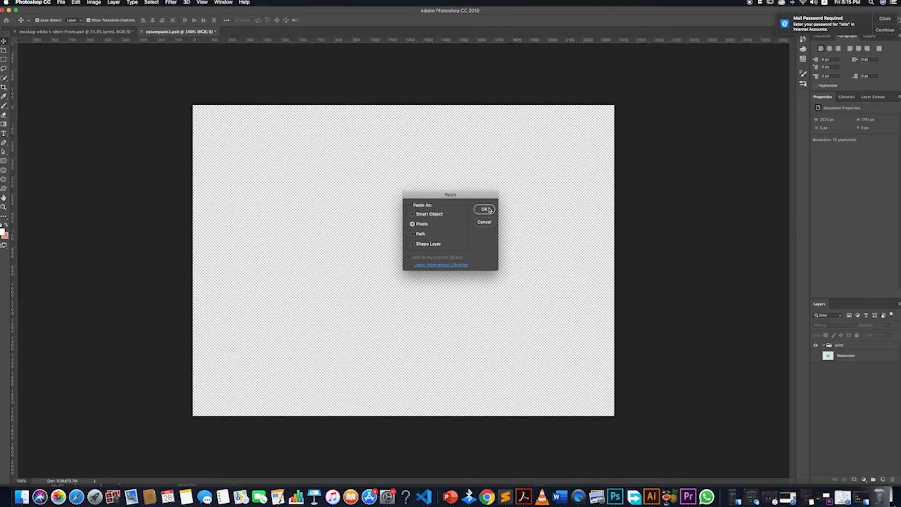
{"action": "left_click", "coordinate": [486, 209]}
{"action": "key", "text": "Return"}
{"action": "key", "text": "super+s"}
{"action": "key", "text": "super+w"}
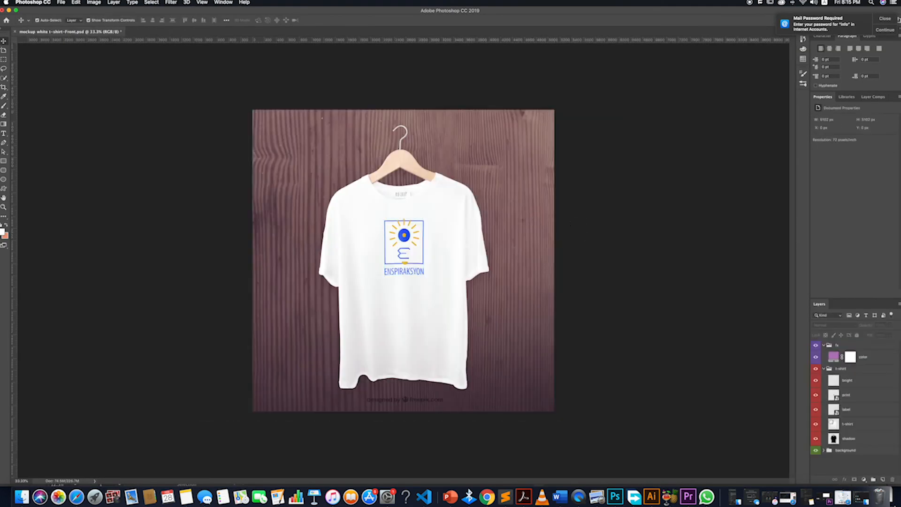
Reopen the print artwork, enlarge the logo in it and save it back onto the T-shirt mockup.
{"action": "double_click", "coordinate": [833, 398]}
{"action": "left_click_drag", "start_coordinate": [480, 160], "coordinate": [497, 141]}
{"action": "left_click", "coordinate": [344, 20]}
{"action": "key", "text": "super+w"}
{"action": "left_click", "coordinate": [520, 156]}
{"action": "scroll", "coordinate": [521, 281], "scroll_direction": "down", "scroll_amount": 5}
{"action": "scroll", "coordinate": [409, 254], "scroll_direction": "up", "scroll_amount": 10}
{"action": "scroll", "coordinate": [409, 254], "scroll_direction": "down", "scroll_amount": 10}
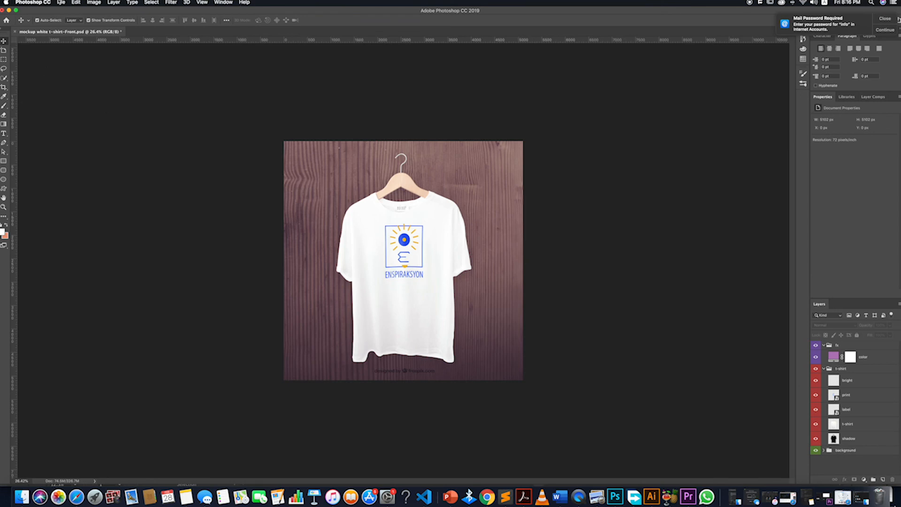
Switch to Illustrator and duplicate the logo's artboard with its artwork as a second artboard on the right.
{"action": "left_click", "coordinate": [651, 496]}
{"action": "key", "text": "super+0"}
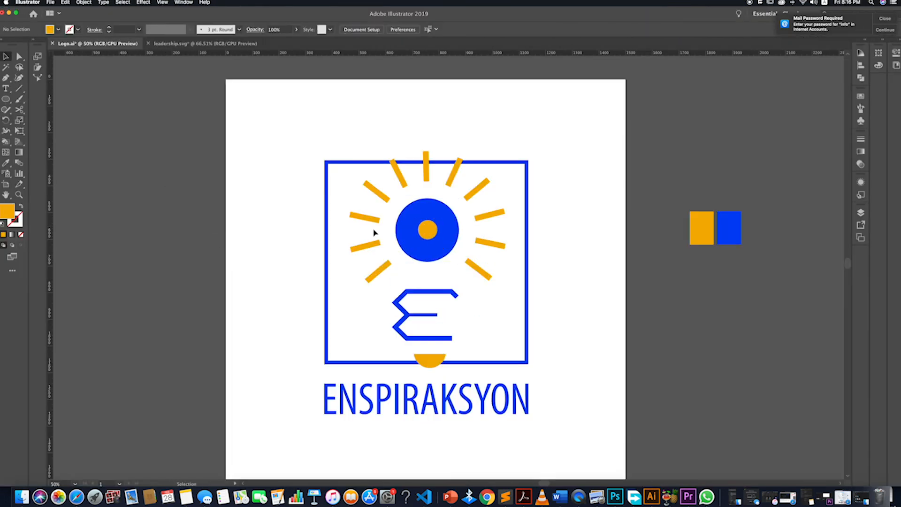
{"action": "left_click", "coordinate": [433, 228]}
{"action": "left_click", "coordinate": [434, 229], "text": "shift"}
{"action": "left_click", "coordinate": [861, 78]}
{"action": "left_click", "coordinate": [632, 167]}
{"action": "scroll", "coordinate": [632, 167], "scroll_direction": "down", "scroll_amount": 2}
{"action": "key", "text": "shift+o"}
{"action": "left_click_drag", "start_coordinate": [512, 204], "coordinate": [781, 203]}
{"action": "scroll", "coordinate": [777, 201], "scroll_direction": "right", "scroll_amount": 5}
{"action": "left_click", "coordinate": [6, 57]}
Try to select the duplicated logo's blue circle together with its orange centre circle.
{"action": "scroll", "coordinate": [647, 199], "scroll_direction": "up", "scroll_amount": 3}
{"action": "left_click", "coordinate": [644, 203]}
{"action": "left_click", "coordinate": [617, 197], "text": "shift"}
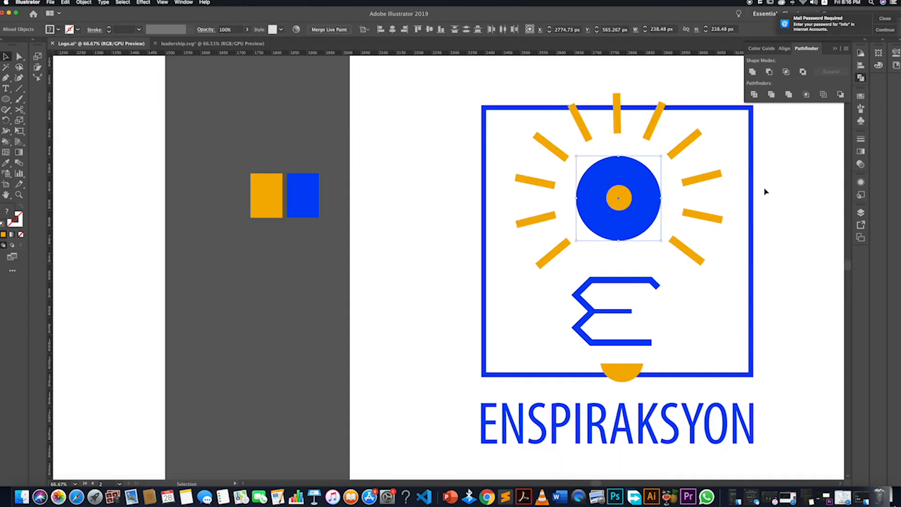
{"action": "scroll", "coordinate": [674, 262], "scroll_direction": "down", "scroll_amount": 2}
{"action": "left_click", "coordinate": [646, 229]}
{"action": "scroll", "coordinate": [645, 230], "scroll_direction": "up", "scroll_amount": 3}
{"action": "left_click", "coordinate": [668, 191], "text": "shift"}
{"action": "left_click", "coordinate": [647, 221]}
{"action": "left_click", "coordinate": [644, 188]}
{"action": "left_click", "coordinate": [640, 222], "text": "shift"}
{"action": "left_click", "coordinate": [649, 223]}
{"action": "left_click", "coordinate": [668, 198], "text": "shift"}
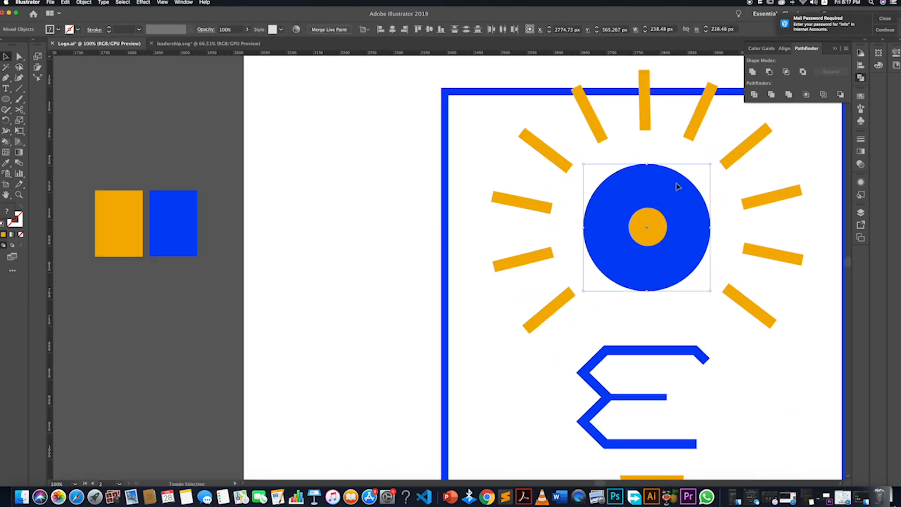
Try to isolate the duplicated logo's sun parts and move them apart, undoing each move.
{"action": "scroll", "coordinate": [730, 370], "scroll_direction": "down", "scroll_amount": 3}
{"action": "left_click", "coordinate": [700, 324]}
{"action": "left_click_drag", "start_coordinate": [712, 334], "coordinate": [622, 368]}
{"action": "key", "text": "super+z"}
{"action": "double_click", "coordinate": [711, 325]}
{"action": "right_click", "coordinate": [711, 323]}
{"action": "left_click", "coordinate": [729, 390]}
{"action": "right_click", "coordinate": [716, 329]}
{"action": "left_click", "coordinate": [802, 288]}
{"action": "scroll", "coordinate": [715, 319], "scroll_direction": "up", "scroll_amount": 5}
{"action": "left_click", "coordinate": [675, 149]}
{"action": "scroll", "coordinate": [669, 199], "scroll_direction": "down", "scroll_amount": 4}
{"action": "left_click", "coordinate": [676, 233]}
{"action": "left_click", "coordinate": [696, 246]}
{"action": "double_click", "coordinate": [692, 243]}
{"action": "left_click_drag", "start_coordinate": [691, 244], "coordinate": [624, 261]}
{"action": "key", "text": "super+z"}
{"action": "double_click", "coordinate": [699, 284]}
Examine the appearance attributes of the duplicated logo's blue Live Paint circle.
{"action": "left_click", "coordinate": [683, 249]}
{"action": "left_click", "coordinate": [861, 182]}
{"action": "left_click", "coordinate": [793, 214]}
{"action": "left_click", "coordinate": [781, 193]}
{"action": "left_click", "coordinate": [779, 204]}
{"action": "left_click", "coordinate": [781, 193]}
{"action": "left_click", "coordinate": [750, 157]}
{"action": "left_click", "coordinate": [690, 241]}
{"action": "left_click", "coordinate": [756, 195]}
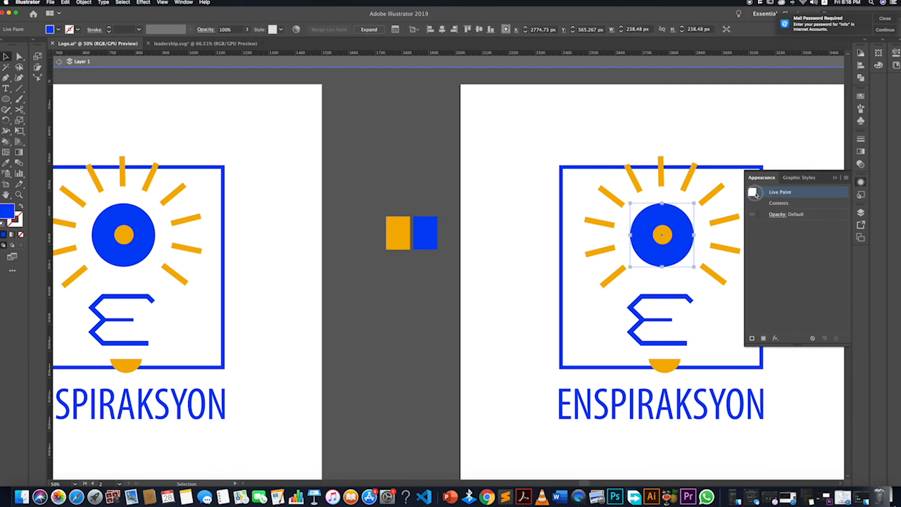
{"action": "left_click", "coordinate": [794, 147]}
{"action": "left_click", "coordinate": [835, 177]}
Set the fill of the duplicated logo's blue circle to black.
{"action": "scroll", "coordinate": [788, 277], "scroll_direction": "down", "scroll_amount": 4}
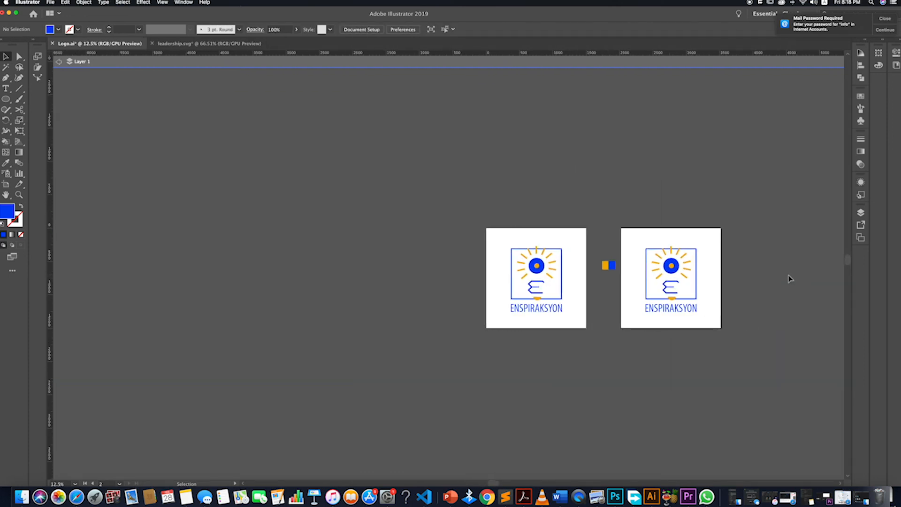
{"action": "scroll", "coordinate": [652, 271], "scroll_direction": "up", "scroll_amount": 5}
{"action": "left_click", "coordinate": [652, 270]}
{"action": "double_click", "coordinate": [7, 212]}
{"action": "left_click", "coordinate": [606, 401]}
{"action": "left_click", "coordinate": [708, 303]}
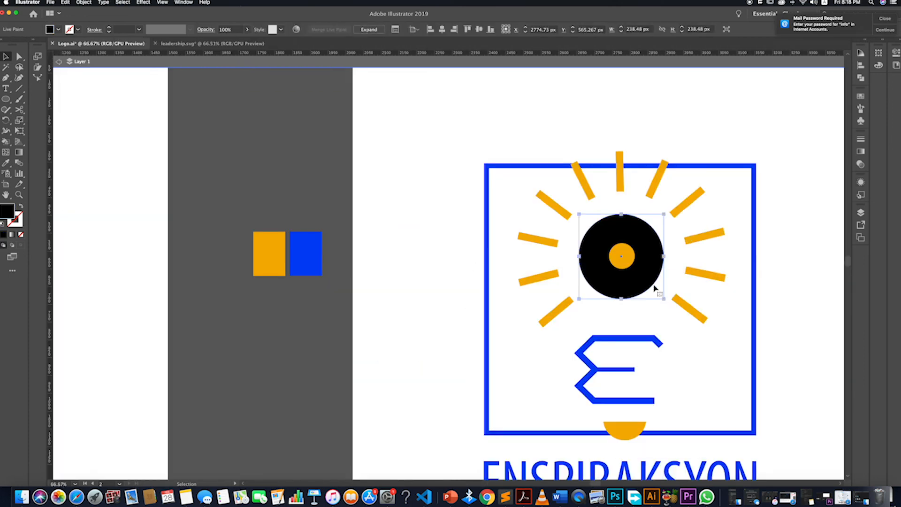
Draw a new black circle about 235 px wide over the old one and send it behind the orange centre circle.
{"action": "left_click", "coordinate": [432, 250]}
{"action": "key", "text": "l"}
{"action": "left_click_drag", "start_coordinate": [641, 246], "coordinate": [665, 231]}
{"action": "key", "text": "v"}
{"action": "left_click_drag", "start_coordinate": [641, 266], "coordinate": [640, 266]}
{"action": "right_click", "coordinate": [642, 275]}
{"action": "mouse_move", "coordinate": [676, 383]}
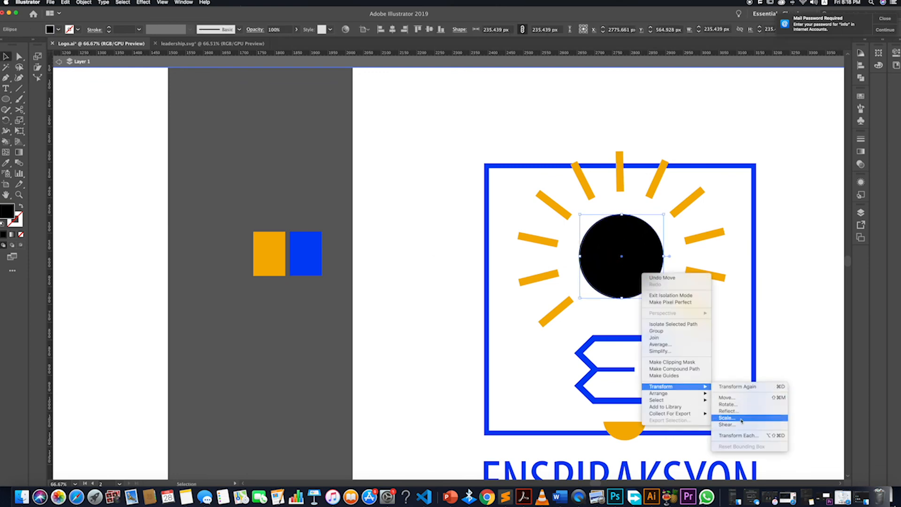
{"action": "left_click", "coordinate": [731, 420]}
Subtract the orange centre circle from the black circle with Minus Front.
{"action": "left_click", "coordinate": [624, 253]}
{"action": "left_click", "coordinate": [638, 239], "text": "shift"}
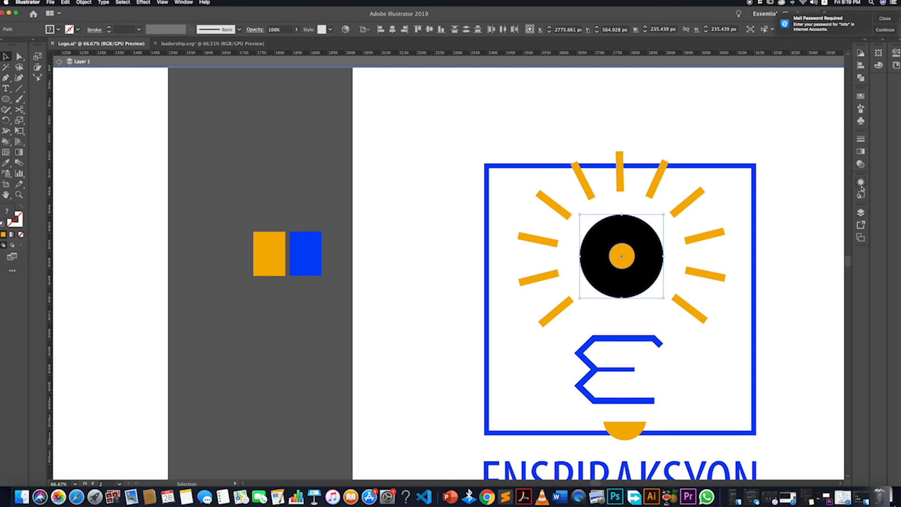
{"action": "left_click", "coordinate": [860, 77]}
{"action": "left_click", "coordinate": [768, 72]}
{"action": "left_click", "coordinate": [699, 185]}
Recolour the duplicated logo's sun rays and square frame black, keeping the frame as an unfilled outline.
{"action": "left_click", "coordinate": [455, 361]}
{"action": "left_click_drag", "start_coordinate": [455, 360], "coordinate": [450, 359]}
{"action": "key", "text": "i"}
{"action": "left_click", "coordinate": [603, 248]}
{"action": "key", "text": "super+z"}
{"action": "key", "text": "v"}
{"action": "left_click", "coordinate": [462, 181]}
{"action": "left_click", "coordinate": [487, 180]}
{"action": "key", "text": "i"}
{"action": "left_click", "coordinate": [636, 254]}
{"action": "left_click", "coordinate": [21, 206]}
{"action": "left_click", "coordinate": [109, 27]}
{"action": "left_click", "coordinate": [109, 27]}
{"action": "key", "text": "v"}
Recolour the duplicated logo's E-shape, half-circle base and ENSPIRAKSYON text black.
{"action": "left_click", "coordinate": [265, 99]}
{"action": "left_click", "coordinate": [615, 369]}
{"action": "left_click", "coordinate": [628, 435], "text": "shift"}
{"action": "key", "text": "i"}
{"action": "left_click", "coordinate": [634, 272]}
{"action": "key", "text": "super+alt+0"}
{"action": "left_click", "coordinate": [575, 375], "text": "super"}
{"action": "left_click", "coordinate": [568, 320]}
{"action": "key", "text": "super+shift+a"}
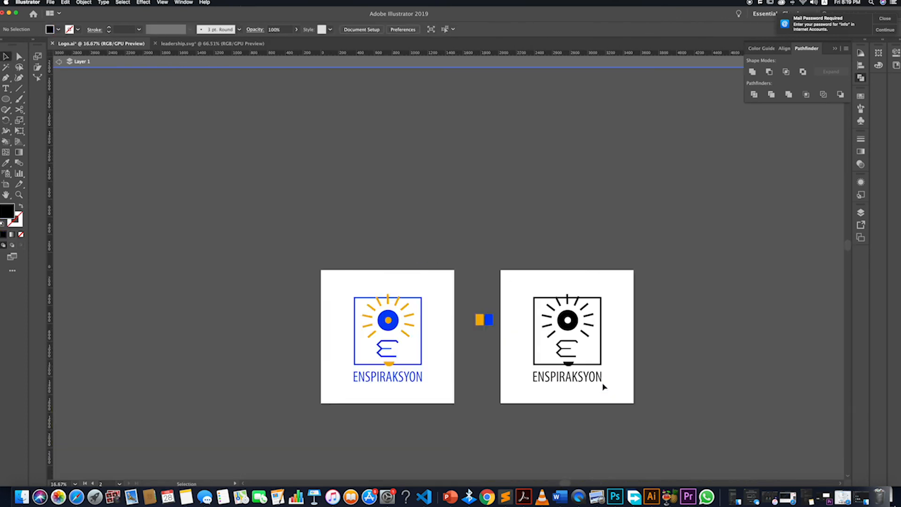
Duplicate the black logo's artboard with its artwork as a third artboard on the right.
{"action": "key", "text": "shift+o"}
{"action": "key", "text": "super+c"}
{"action": "key", "text": "super+v"}
{"action": "key", "text": "v"}
{"action": "scroll", "coordinate": [716, 408], "scroll_direction": "right", "scroll_amount": 2}
{"action": "scroll", "coordinate": [657, 389], "scroll_direction": "up", "scroll_amount": 1}
{"action": "left_click", "coordinate": [546, 331]}
{"action": "left_click", "coordinate": [636, 324]}
{"action": "scroll", "coordinate": [636, 324], "scroll_direction": "right", "scroll_amount": 1}
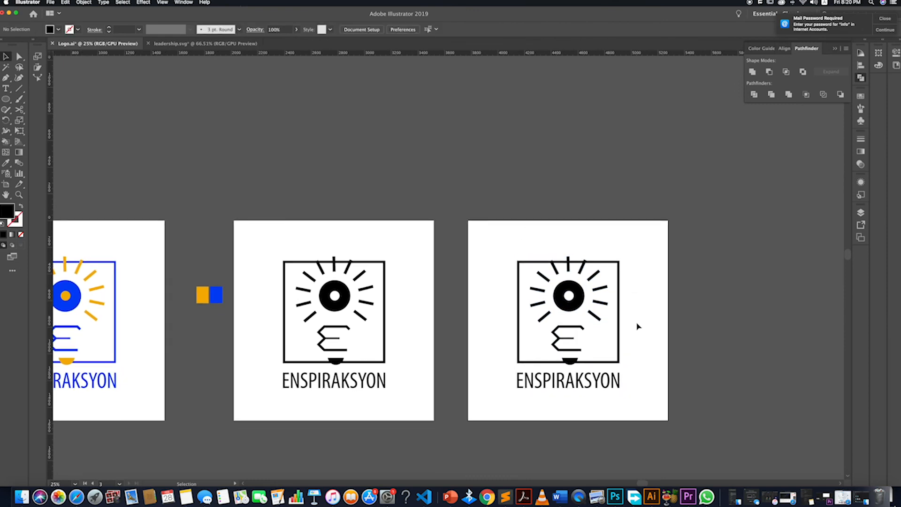
Cover the third artboard with a full-size rectangle, fill it with the palette's blue and send it behind the logo.
{"action": "scroll", "coordinate": [637, 325], "scroll_direction": "down", "scroll_amount": 2}
{"action": "scroll", "coordinate": [640, 326], "scroll_direction": "up", "scroll_amount": 1}
{"action": "left_click", "coordinate": [6, 99]}
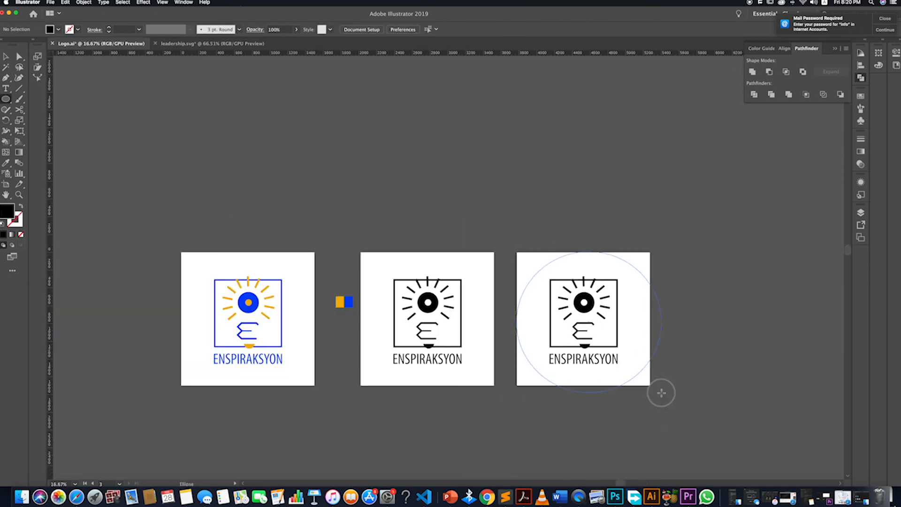
{"action": "left_click_drag", "start_coordinate": [649, 387], "coordinate": [649, 386]}
{"action": "key", "text": "i"}
{"action": "left_click", "coordinate": [349, 302]}
{"action": "right_click", "coordinate": [627, 317]}
{"action": "left_click", "coordinate": [732, 462]}
Select all the black logo artwork on the blue background and recolour it white, including the ENSPIRAKSYON text.
{"action": "key", "text": "v"}
{"action": "key", "text": "a"}
{"action": "left_click", "coordinate": [539, 286]}
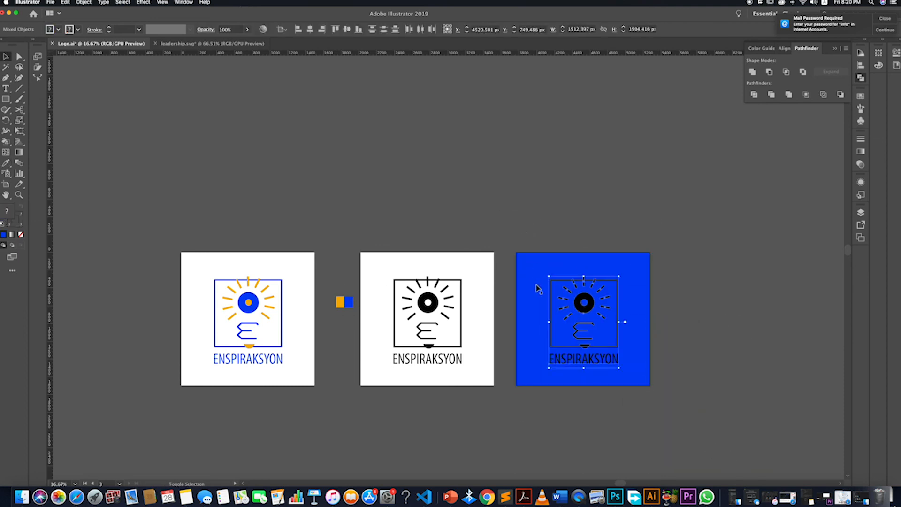
{"action": "left_click", "coordinate": [711, 324]}
{"action": "key", "text": "super+z"}
{"action": "right_click", "coordinate": [616, 337]}
{"action": "left_click", "coordinate": [628, 410]}
{"action": "left_click", "coordinate": [83, 3]}
{"action": "left_click", "coordinate": [97, 80]}
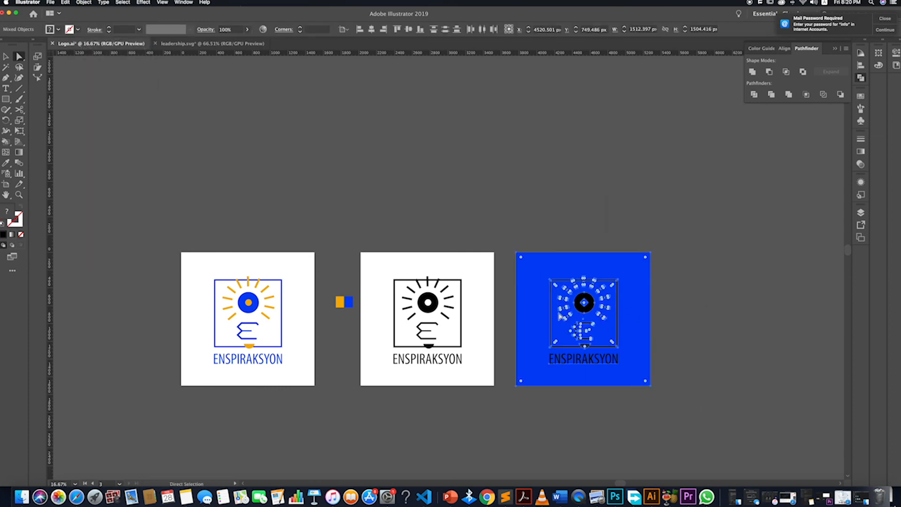
{"action": "key", "text": "i"}
{"action": "key", "text": "v"}
{"action": "left_click", "coordinate": [634, 394]}
{"action": "scroll", "coordinate": [634, 392], "scroll_direction": "left", "scroll_amount": 1}
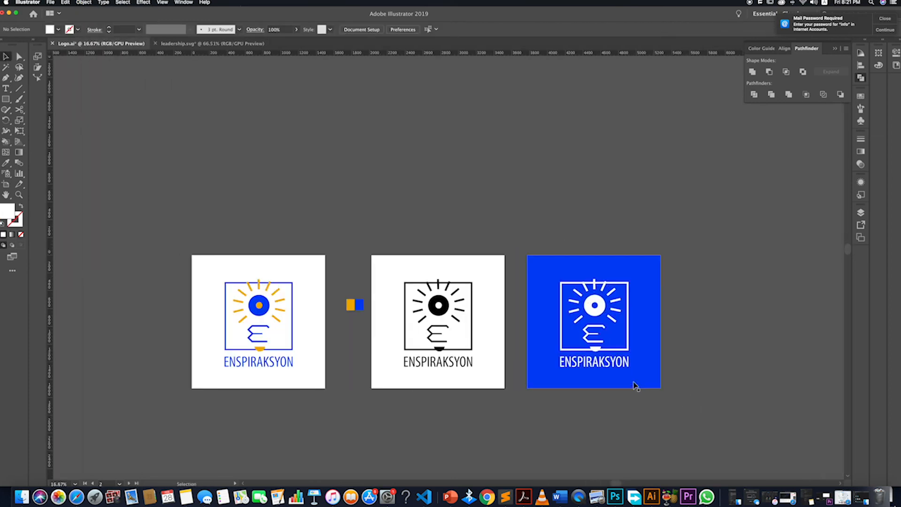
Switch to Photoshop and select the entire T-shirt mockup image with the Rectangular Marquee.
{"action": "key", "text": "super+Tab"}
{"action": "key", "text": "m"}
{"action": "left_click_drag", "start_coordinate": [284, 141], "coordinate": [523, 380]}
{"action": "left_click", "coordinate": [822, 449]}
{"action": "left_click", "coordinate": [822, 450]}
{"action": "left_click", "coordinate": [657, 503]}
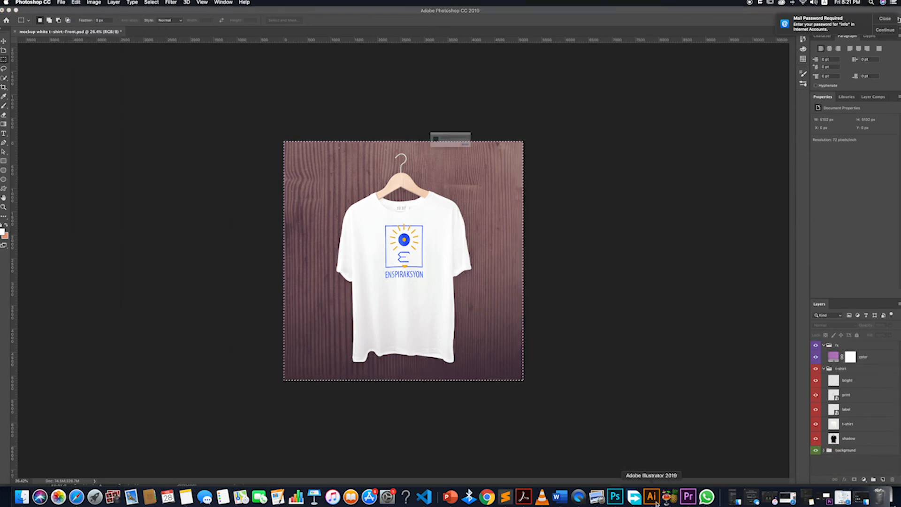
{"action": "left_click", "coordinate": [61, 2]}
{"action": "mouse_move", "coordinate": [140, 95]}
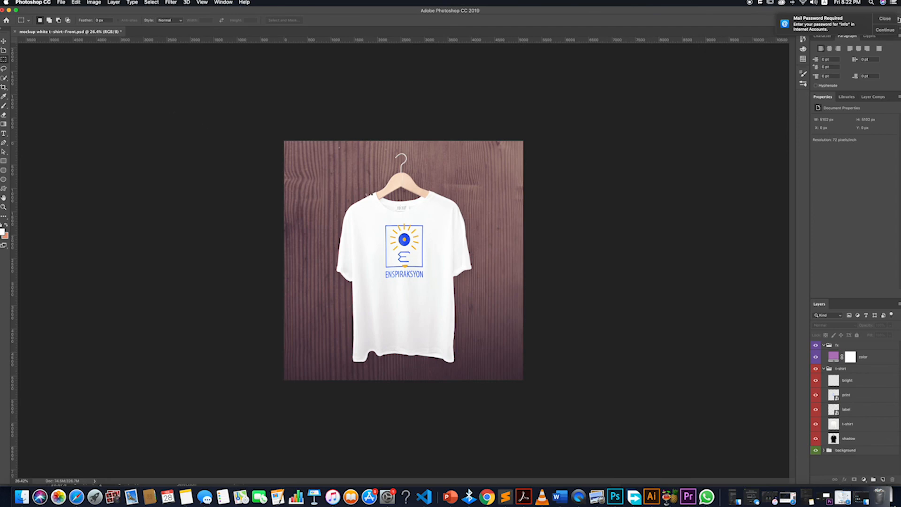
{"action": "key", "text": "super+Tab"}
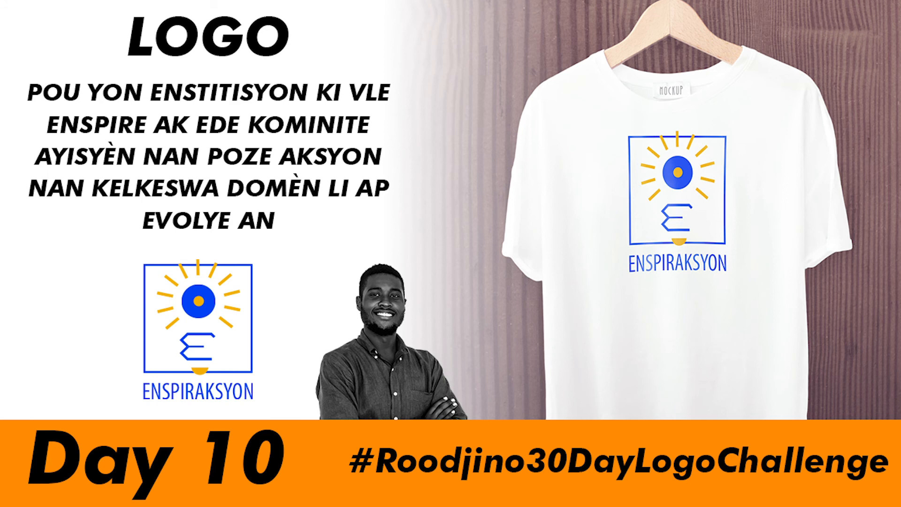